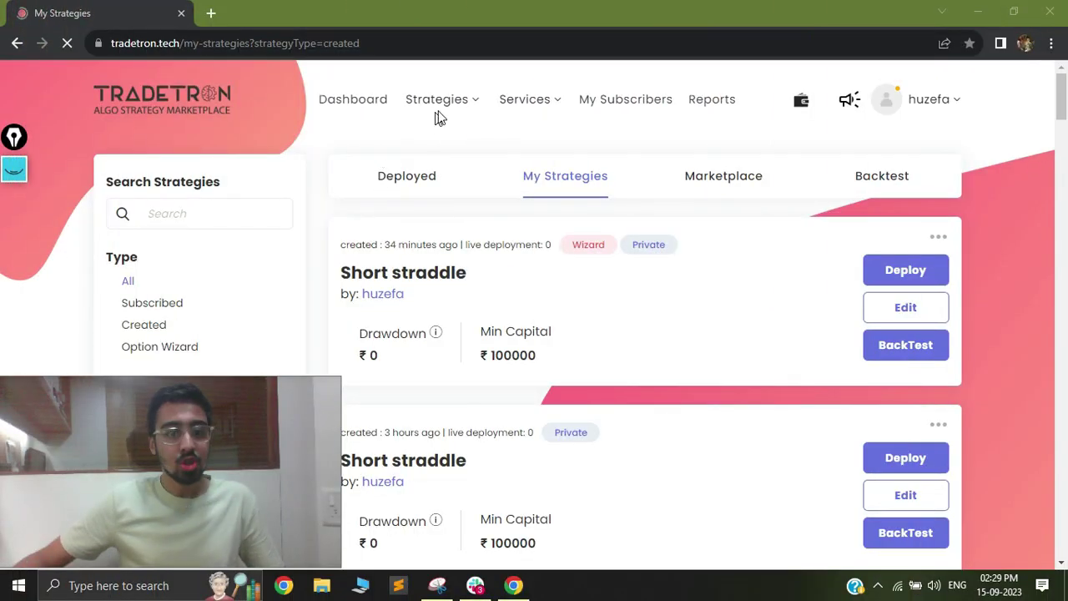
Open the Option Wizard and load the pre-built Short straddle strategy.
click(441, 102)
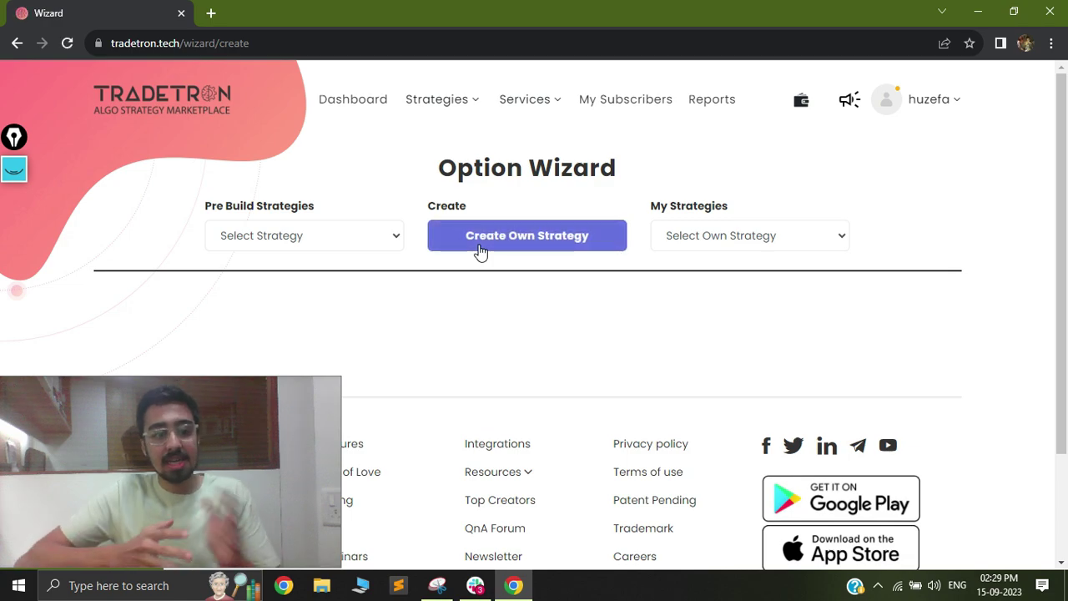
click(257, 239)
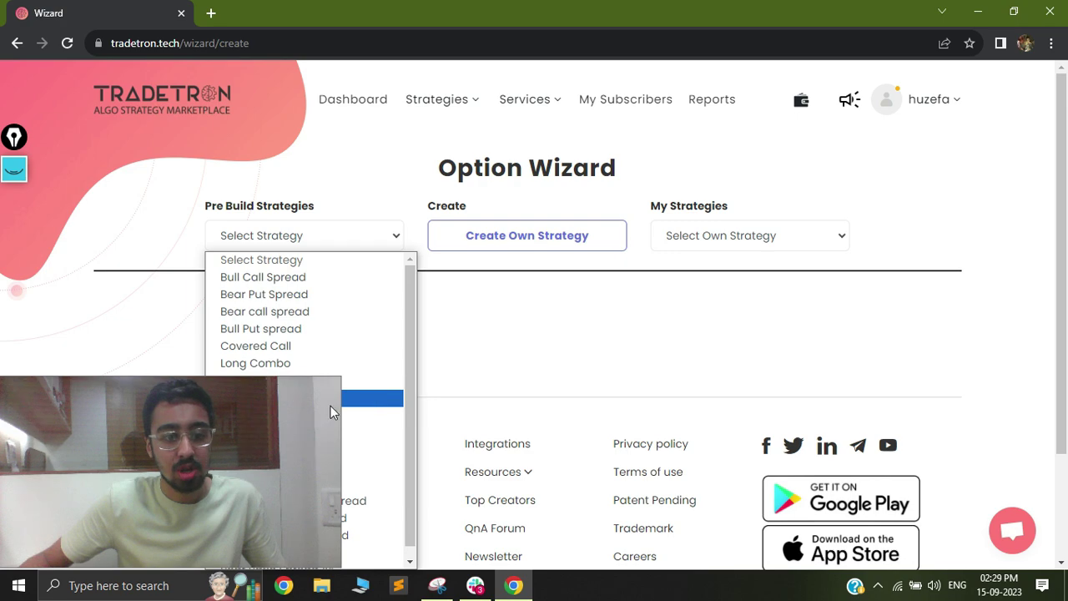
drag(306, 471, 734, 247)
click(286, 239)
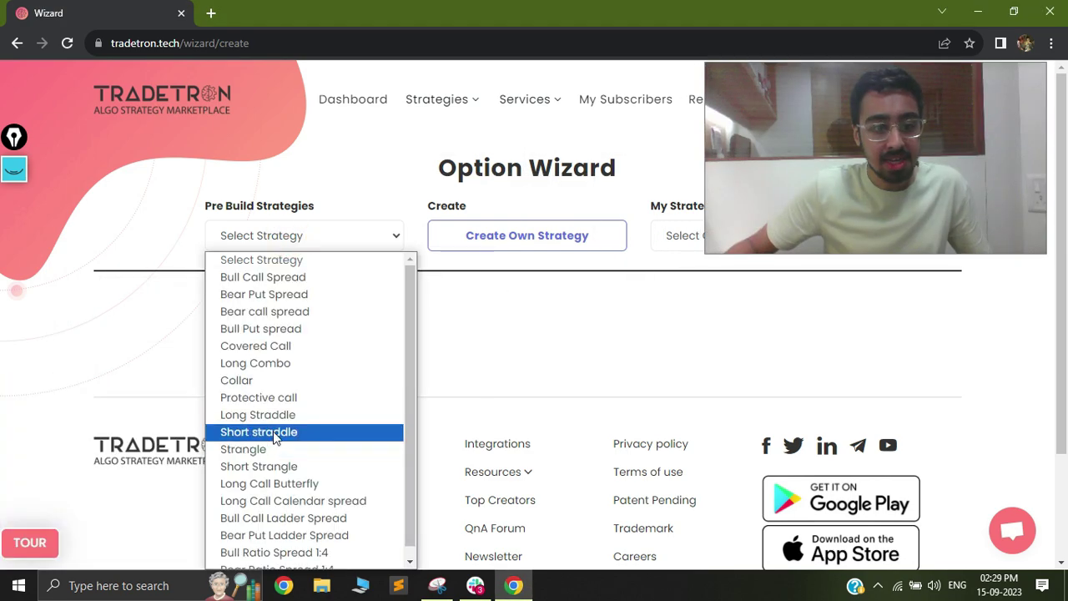
click(278, 431)
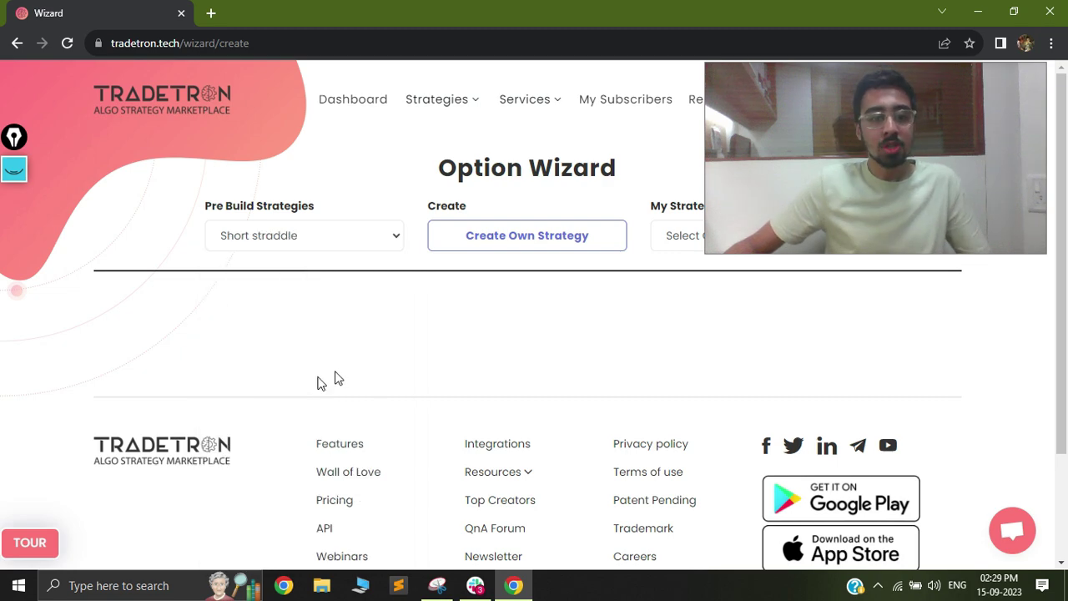
click(511, 237)
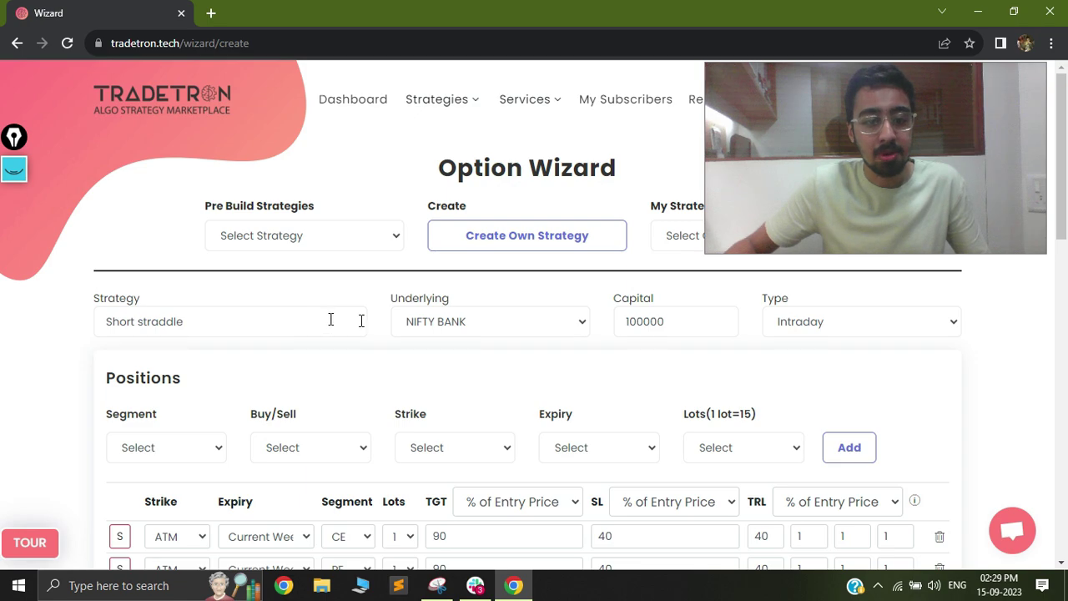
Set the CE leg's target to 40, stop loss to 20 and first trailing value to 20, as percentages of entry price.
scroll(484, 339, down, 1)
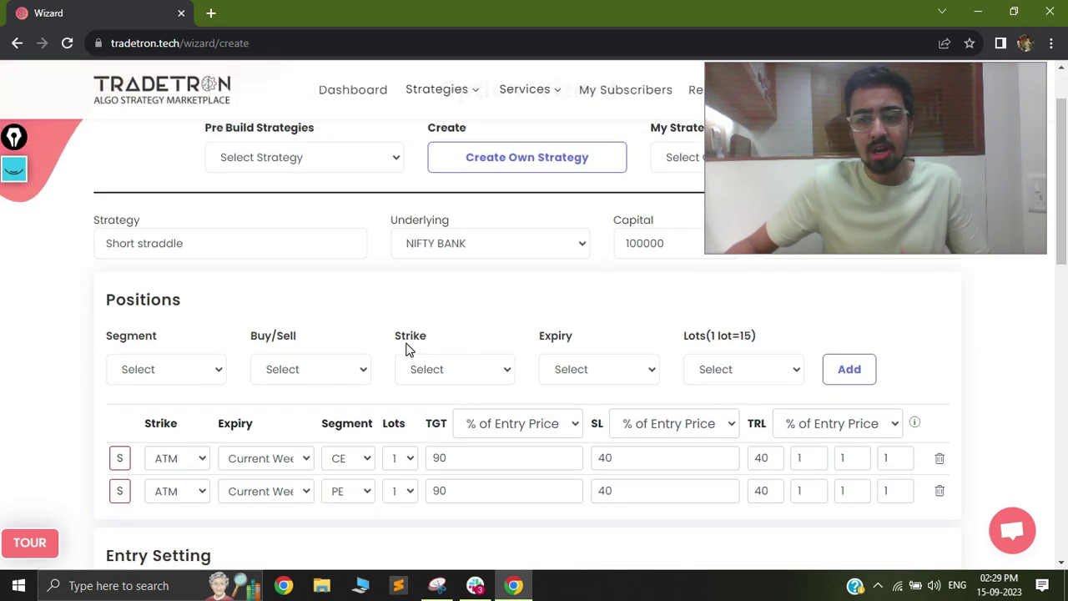
scroll(314, 348, down, 1)
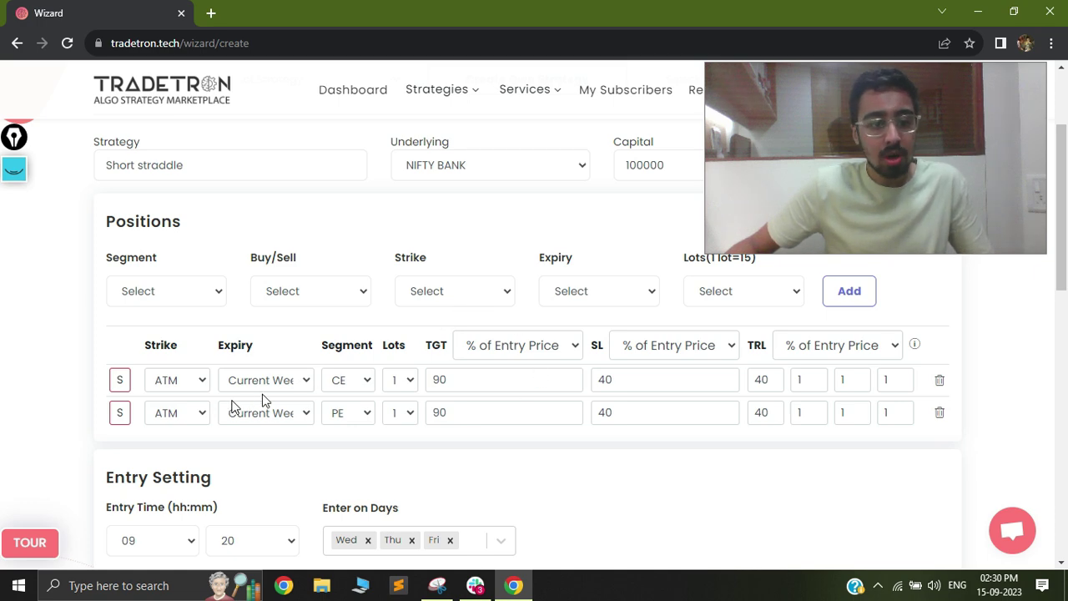
scroll(421, 392, down, 1)
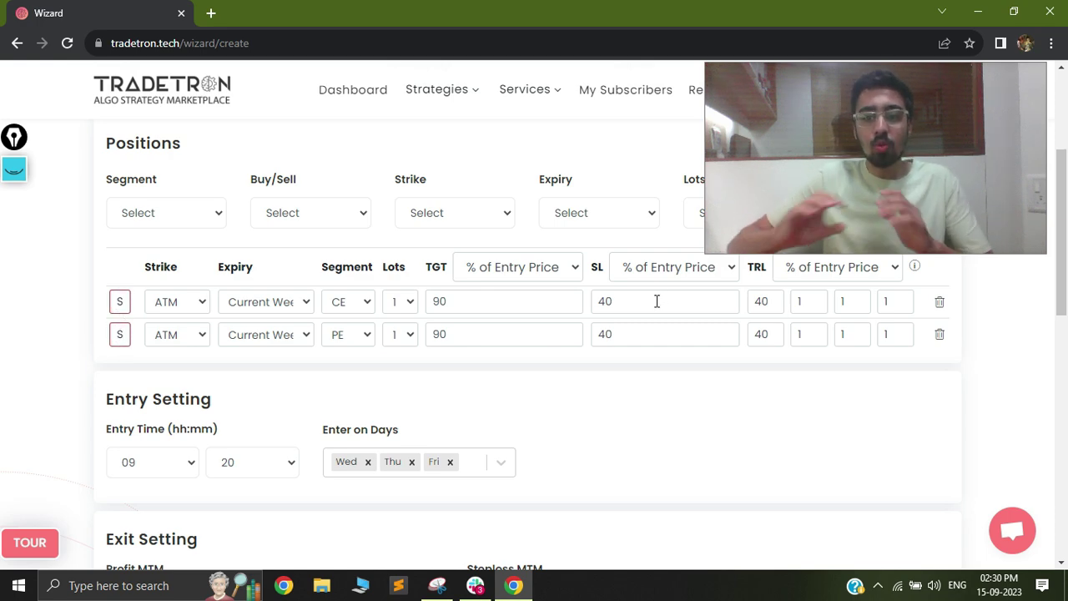
double_click(524, 309)
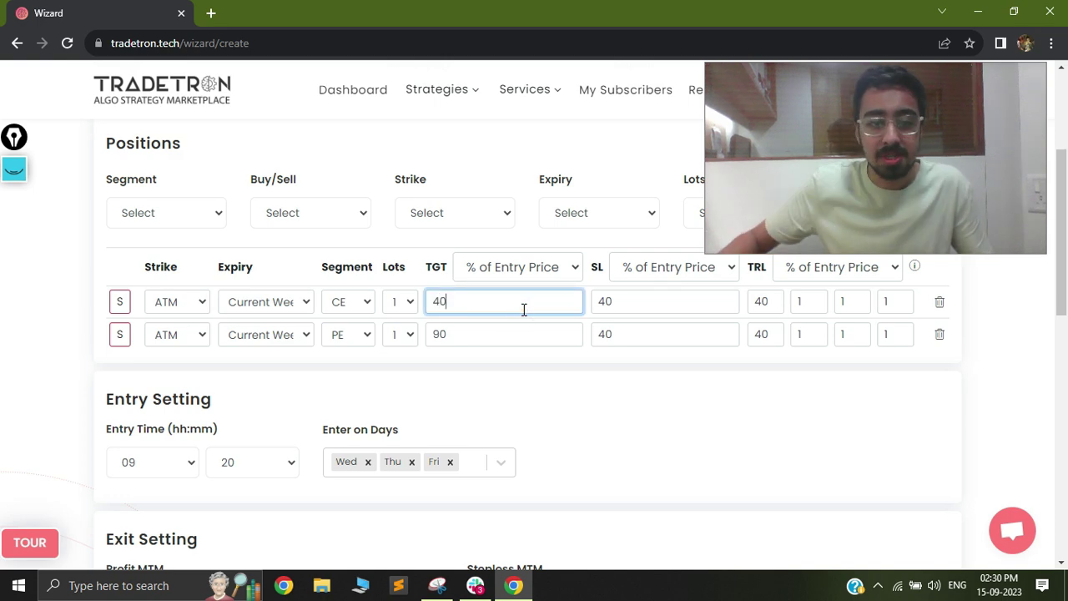
double_click(624, 302)
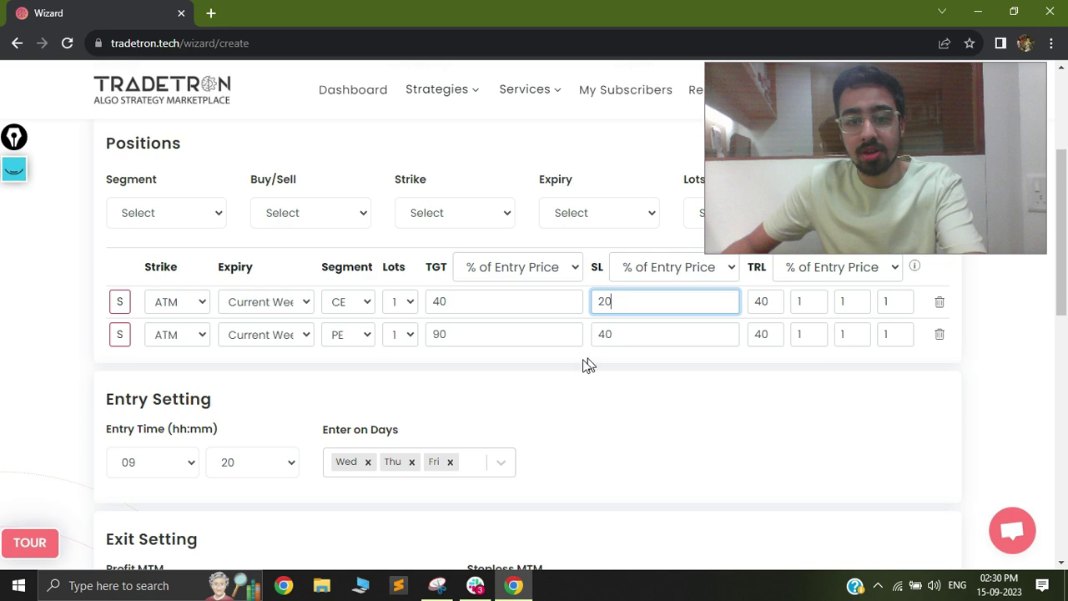
double_click(774, 311)
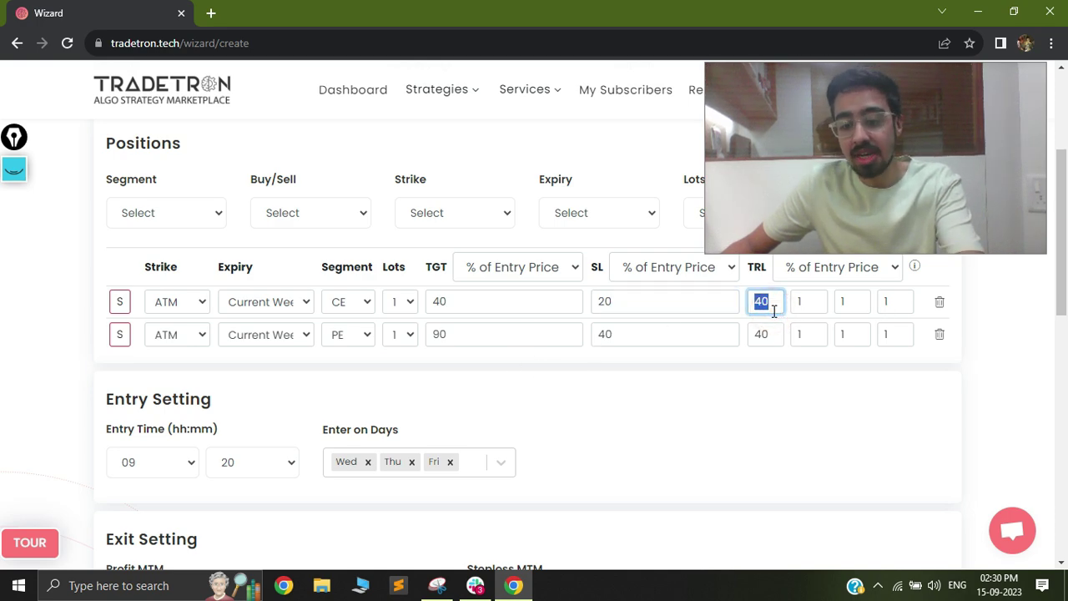
text(20)
Set the PE leg's target to 40 and stop loss to 20, and open its first trailing value for editing.
double_click(464, 336)
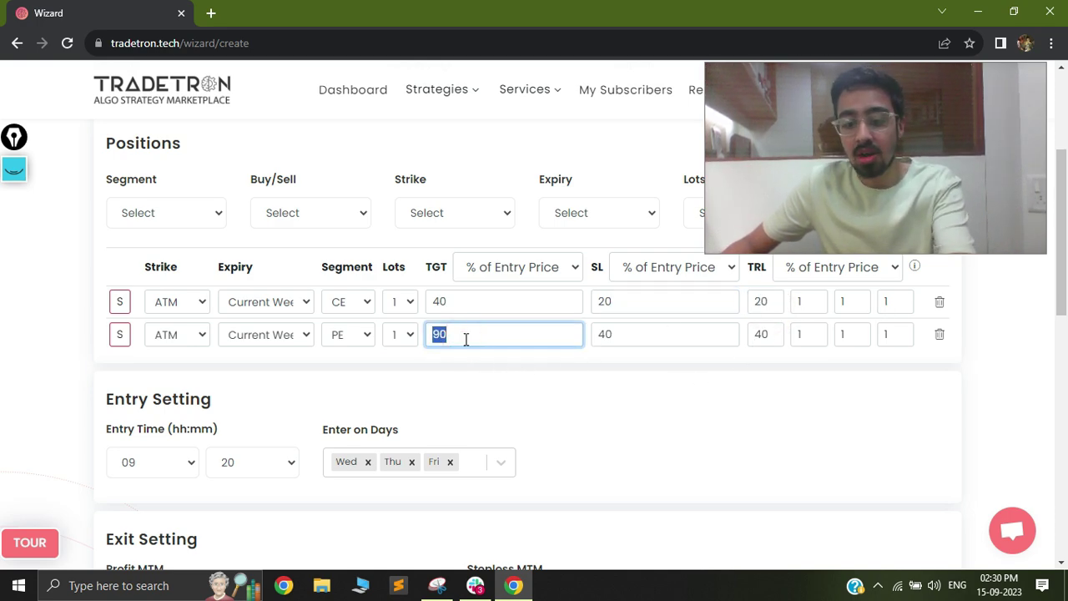
double_click(651, 334)
text(20)
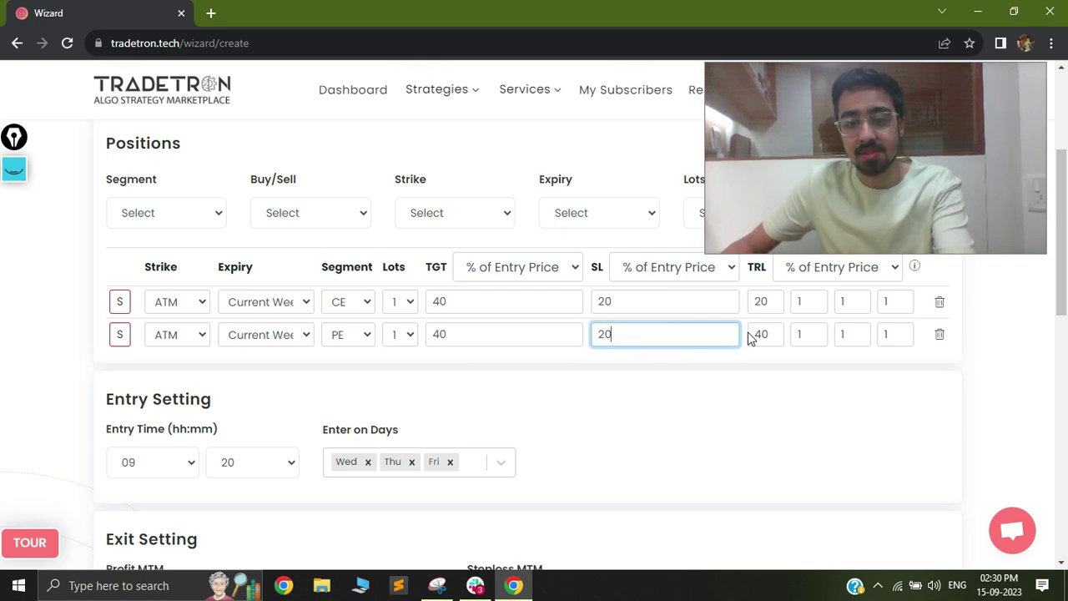
double_click(761, 334)
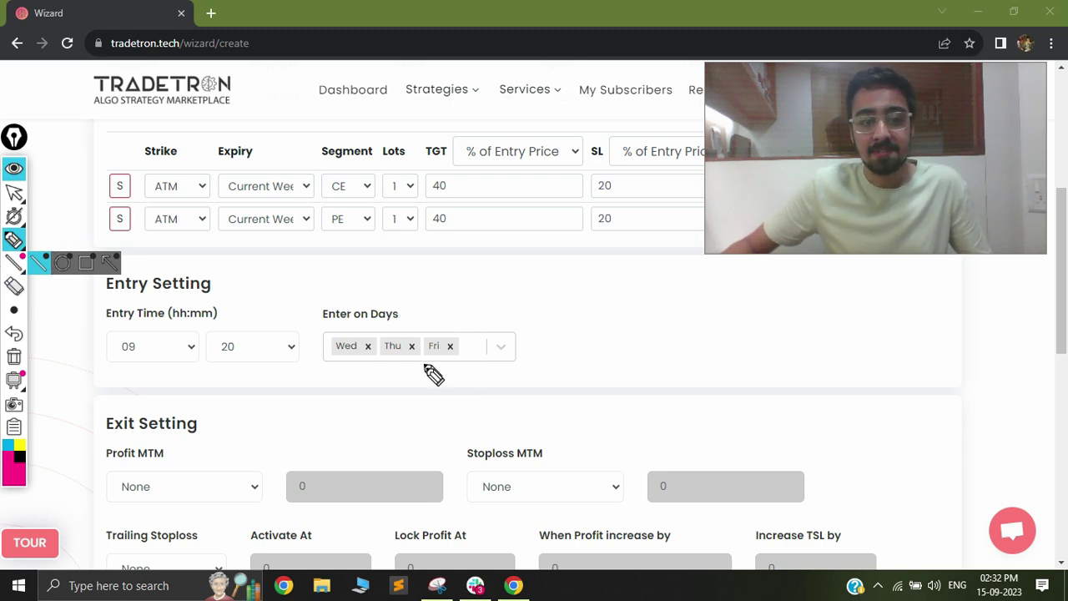
Handwrite "S - 100" with a two-way branch below the entry days, and draw a box around the CE leg's ATM strike.
drag(364, 384, 305, 422)
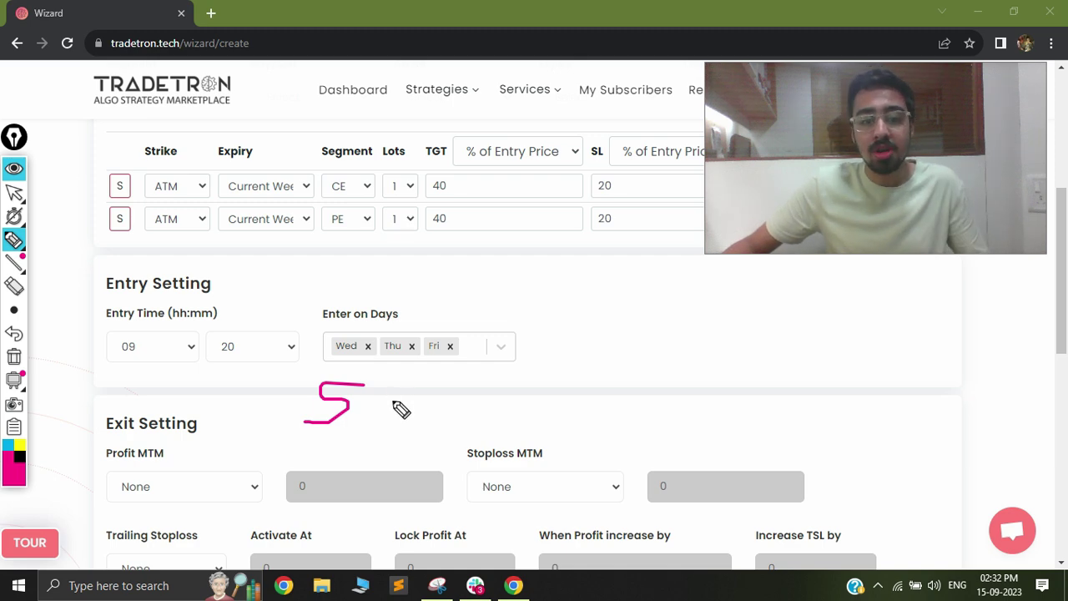
mouse_move(395, 401)
mouse_down()
mouse_move(431, 400)
mouse_move(447, 414)
mouse_move(465, 385)
mouse_move(506, 380)
mouse_move(494, 412)
mouse_move(601, 249)
mouse_up()
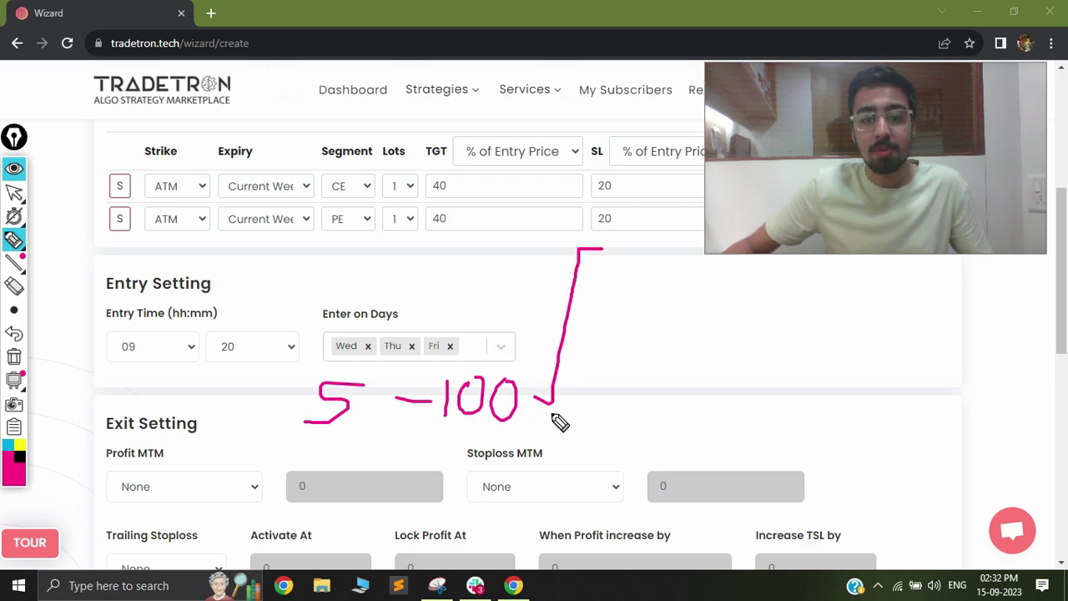
mouse_move(534, 397)
mouse_down()
mouse_move(570, 409)
mouse_move(594, 507)
mouse_up()
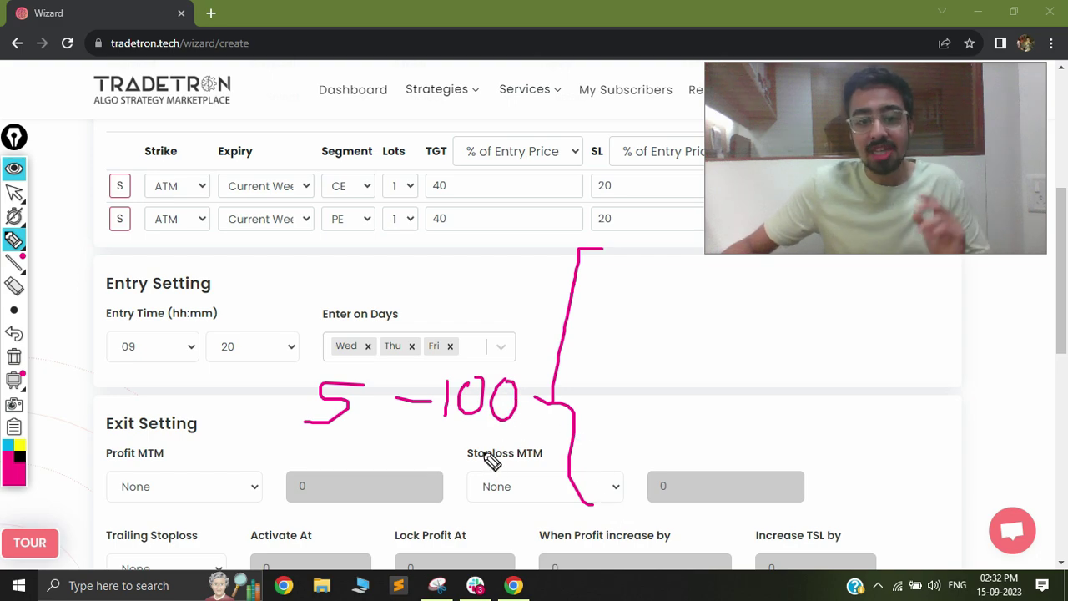
mouse_move(89, 203)
mouse_down()
mouse_move(212, 197)
mouse_move(114, 175)
mouse_move(104, 199)
mouse_up()
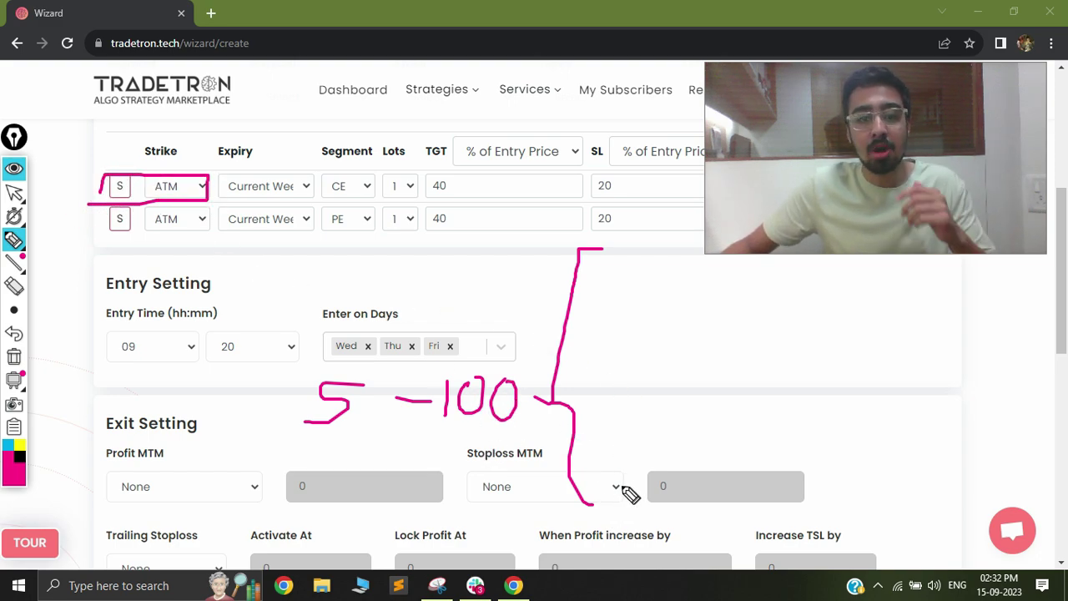
Handwrite a boxed, ticked 60 at the lower branch of the sketch and 120 at the upper branch.
mouse_move(624, 482)
mouse_down()
mouse_move(626, 529)
mouse_move(609, 509)
mouse_up()
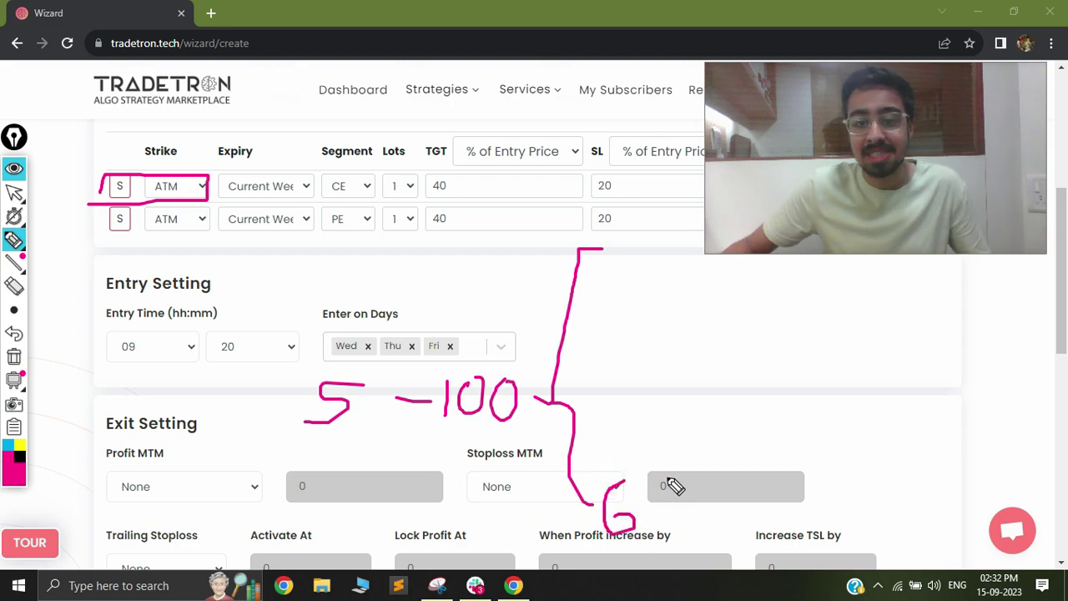
mouse_move(673, 472)
mouse_down()
mouse_move(664, 481)
mouse_move(761, 504)
mouse_move(884, 463)
mouse_up()
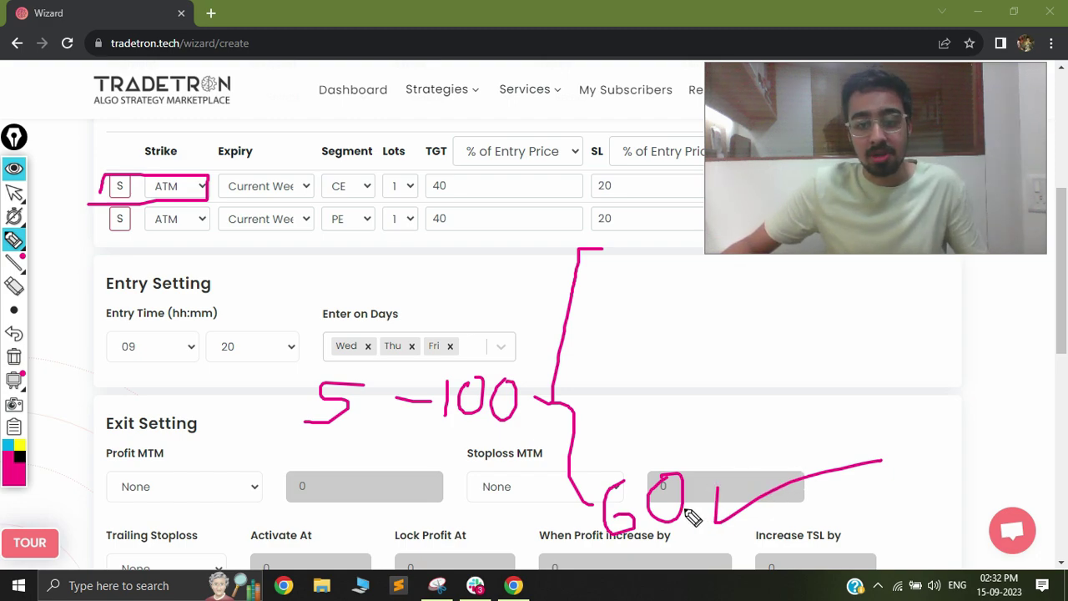
mouse_move(594, 547)
mouse_down()
mouse_move(705, 489)
mouse_move(603, 536)
mouse_up()
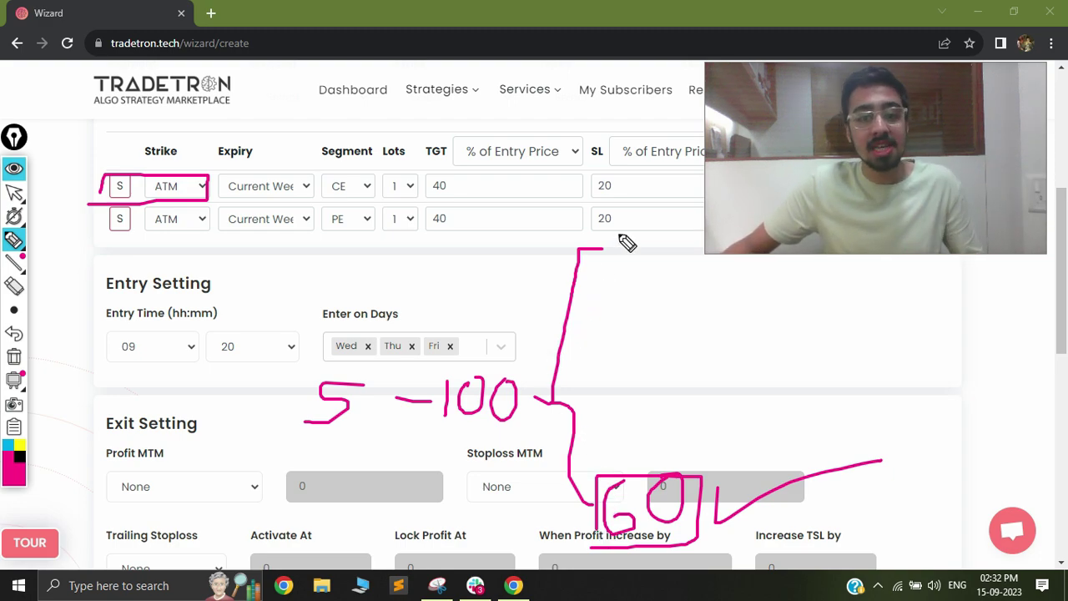
mouse_move(619, 237)
mouse_down()
mouse_move(618, 257)
mouse_move(634, 262)
mouse_move(667, 262)
mouse_move(668, 234)
mouse_move(676, 237)
mouse_up()
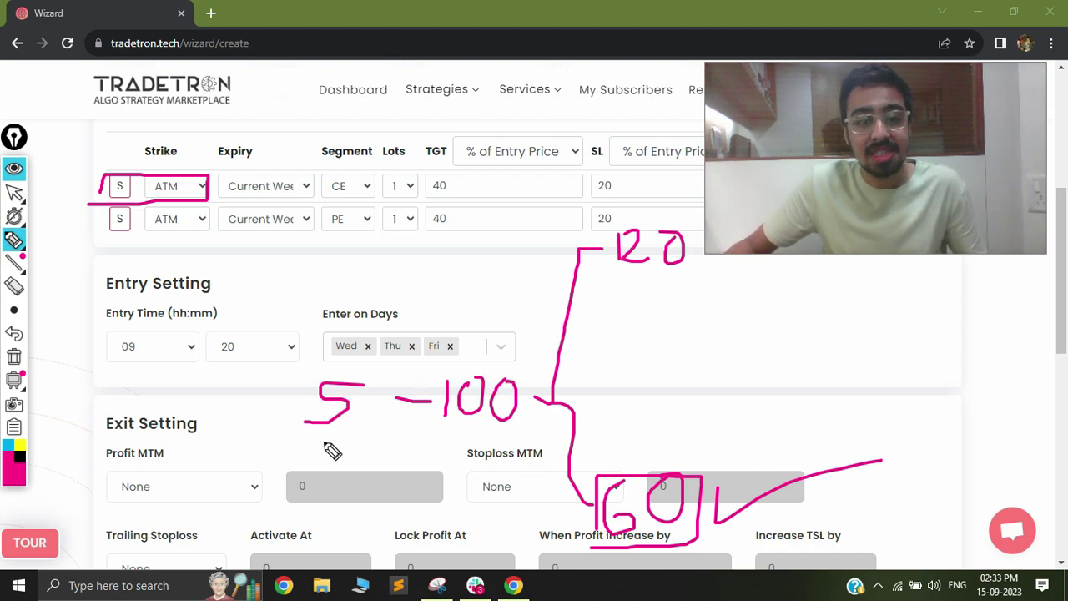
Underline the "S - 100" note, tick the CE leg, and sketch a dashed arrow from 120 to 99 leading through R to T and S branches.
drag(320, 442, 455, 442)
drag(77, 190, 136, 164)
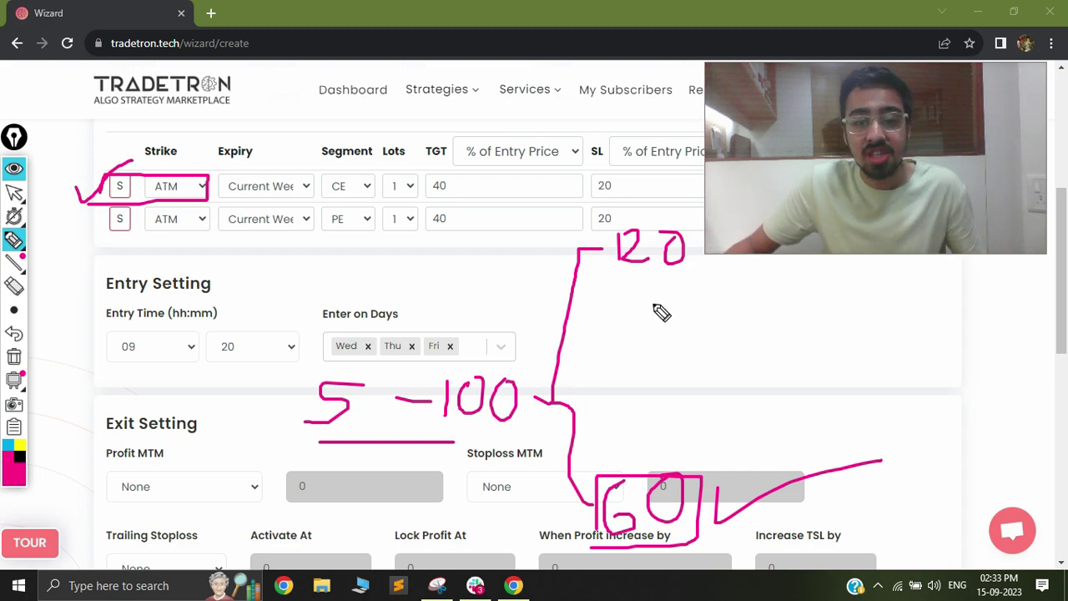
mouse_move(664, 274)
mouse_down()
mouse_move(641, 340)
mouse_move(671, 354)
mouse_move(694, 425)
mouse_up()
mouse_move(732, 384)
mouse_down()
mouse_move(737, 415)
mouse_move(806, 401)
mouse_move(810, 421)
mouse_up()
drag(772, 330, 795, 367)
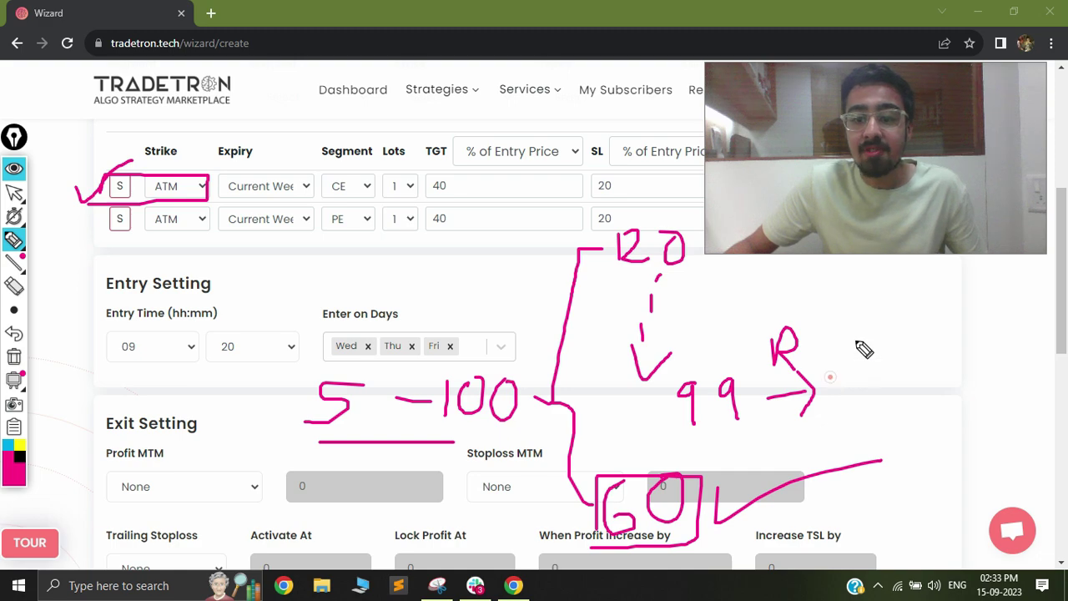
mouse_move(874, 286)
mouse_down()
mouse_move(858, 397)
mouse_move(884, 413)
mouse_move(887, 306)
mouse_up()
drag(907, 395, 896, 423)
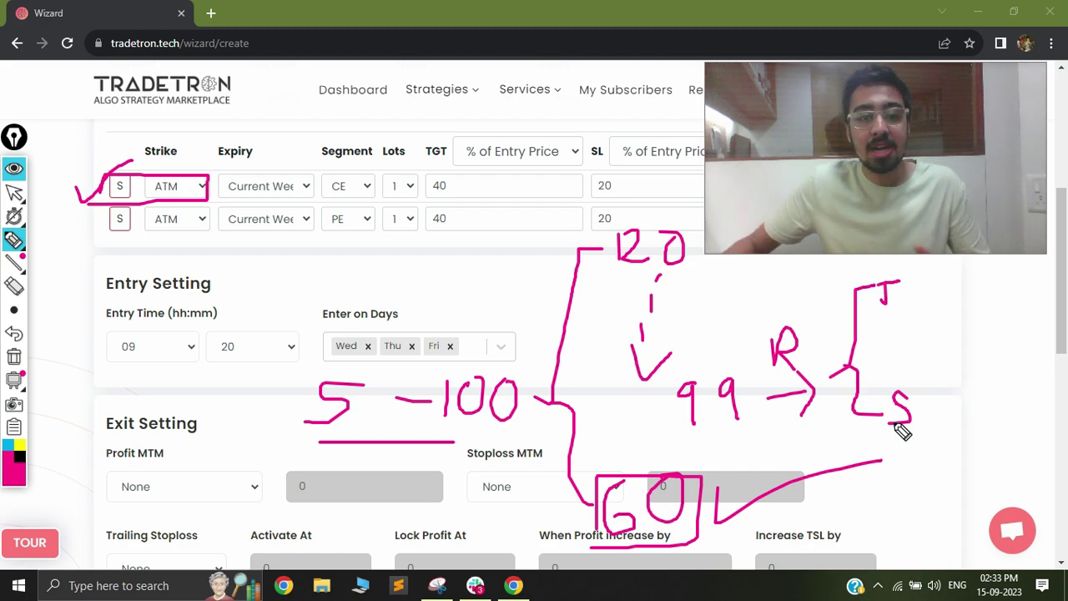
Clear the annotations and sketch a price line that rises, dips and rises sharply, bracketing both moves and marking the dip with L.
click(14, 356)
mouse_move(350, 398)
mouse_down()
mouse_move(382, 401)
mouse_move(446, 342)
mouse_move(451, 399)
mouse_move(465, 332)
mouse_up()
drag(478, 407, 427, 416)
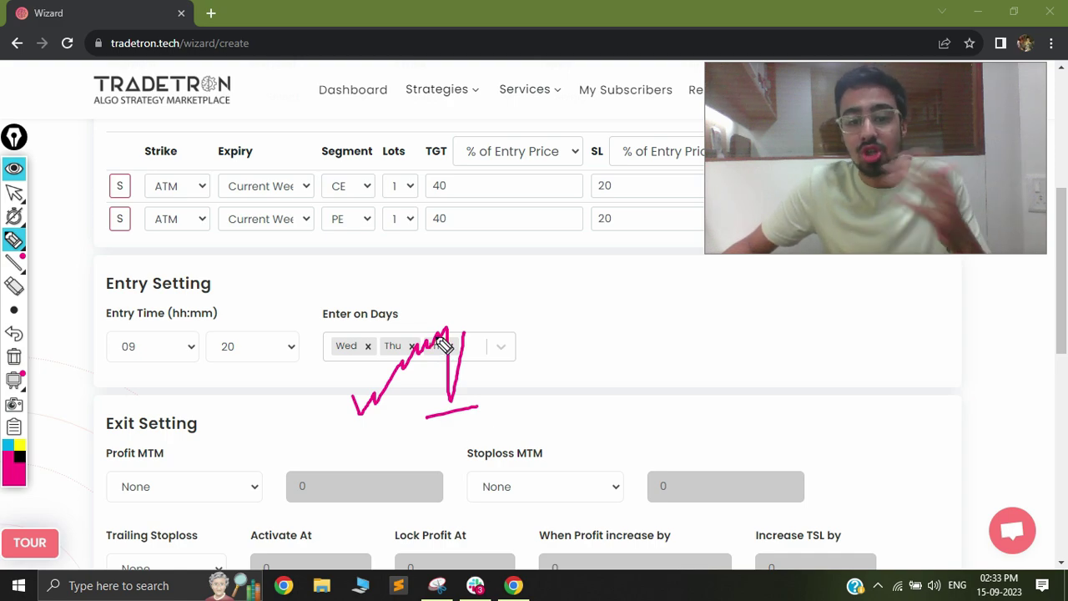
mouse_move(465, 336)
mouse_down()
mouse_move(494, 212)
mouse_move(504, 219)
mouse_up()
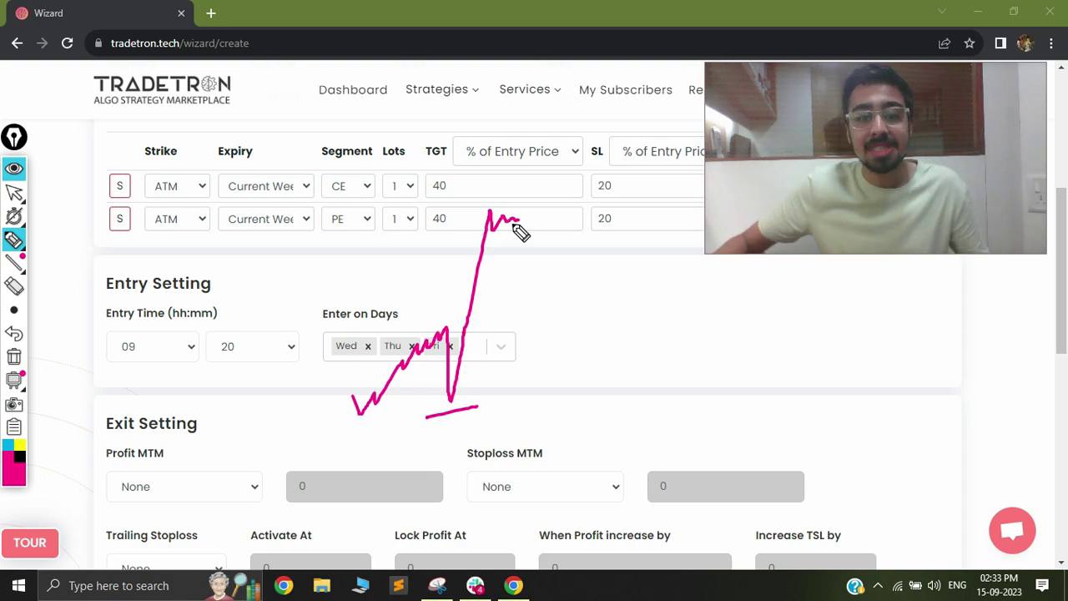
drag(506, 335, 482, 412)
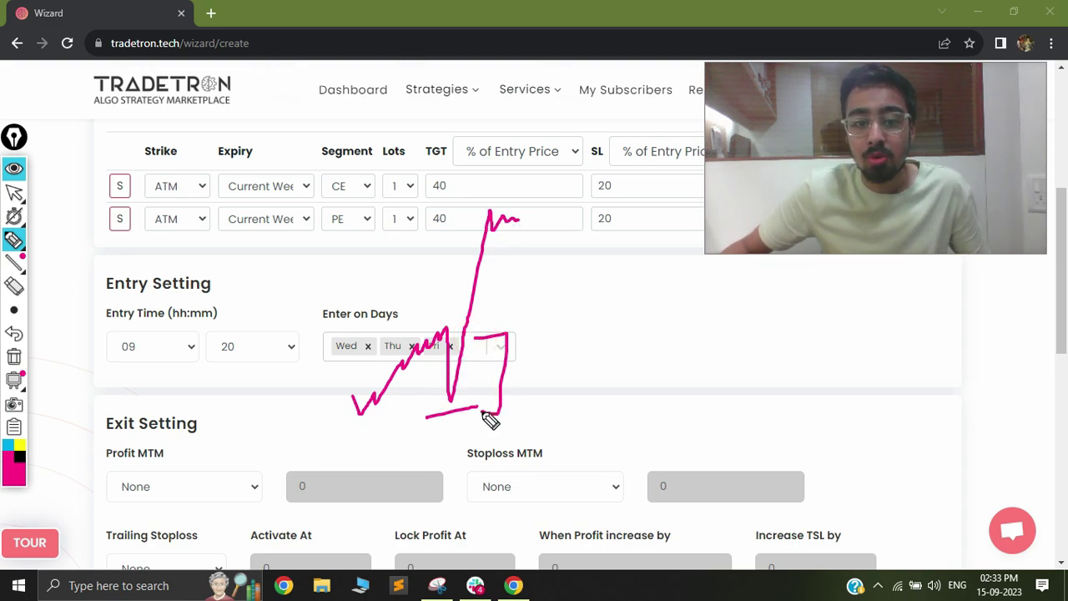
mouse_move(528, 359)
mouse_down()
mouse_move(528, 381)
mouse_move(554, 378)
mouse_up()
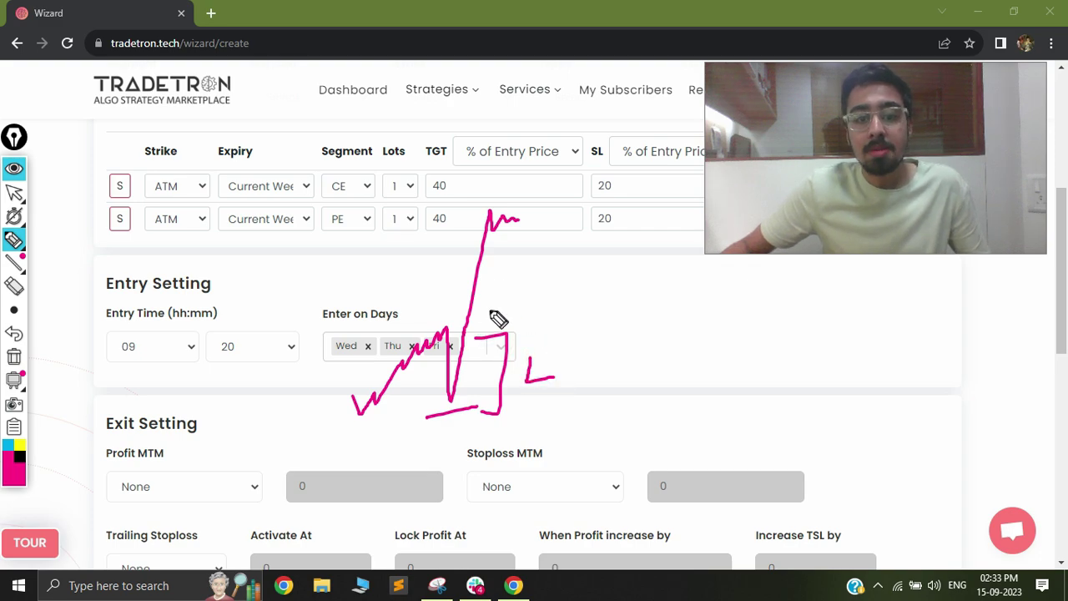
drag(500, 309, 512, 243)
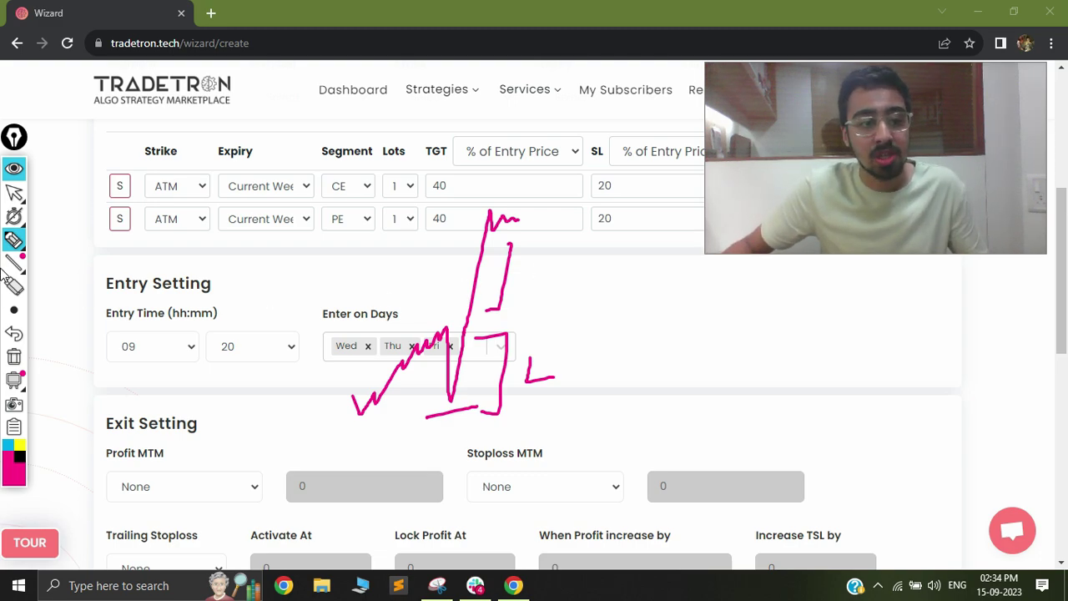
Clear the price-line sketch, switch back to the normal cursor and collapse the annotation tools.
mouse_move(10, 250)
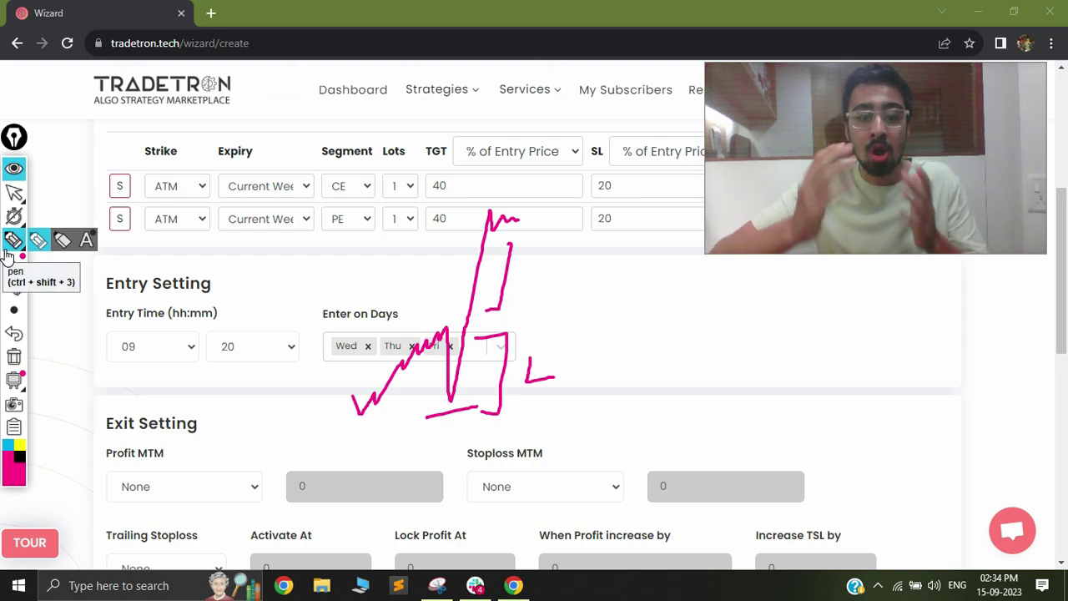
click(14, 357)
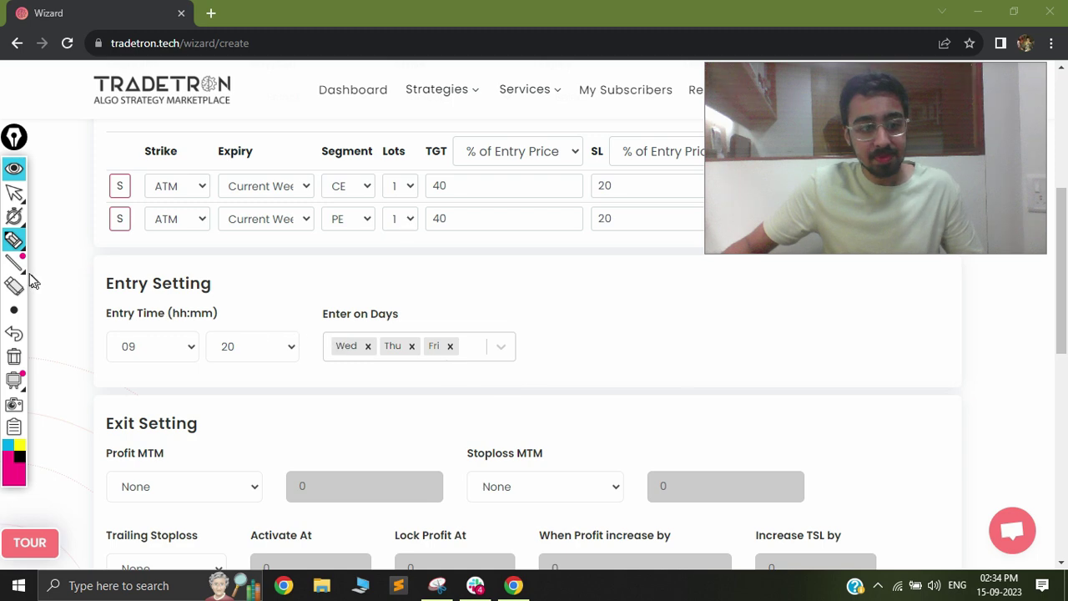
click(11, 192)
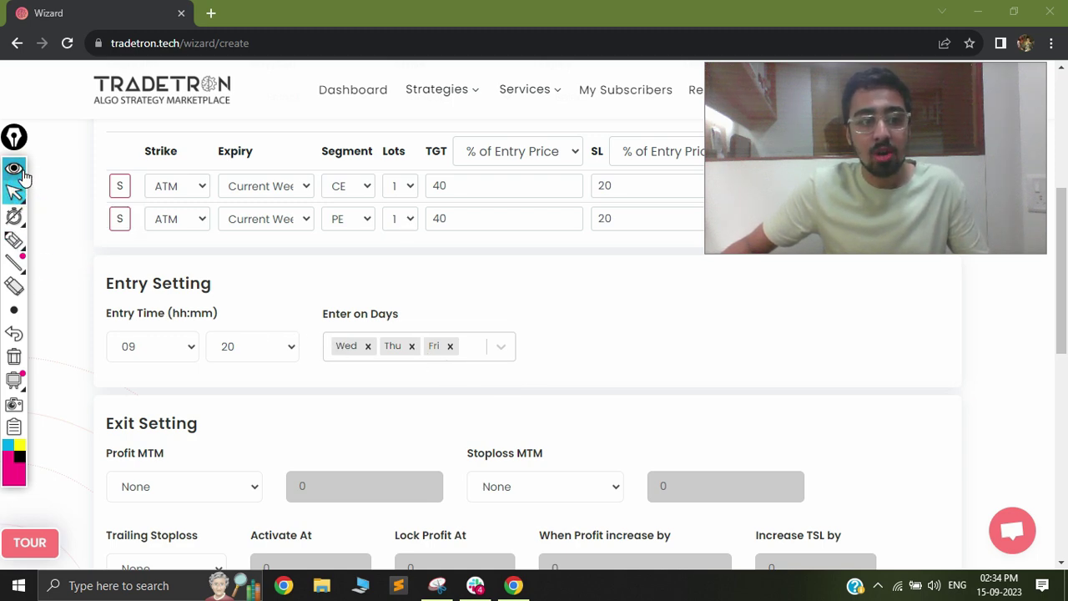
click(15, 171)
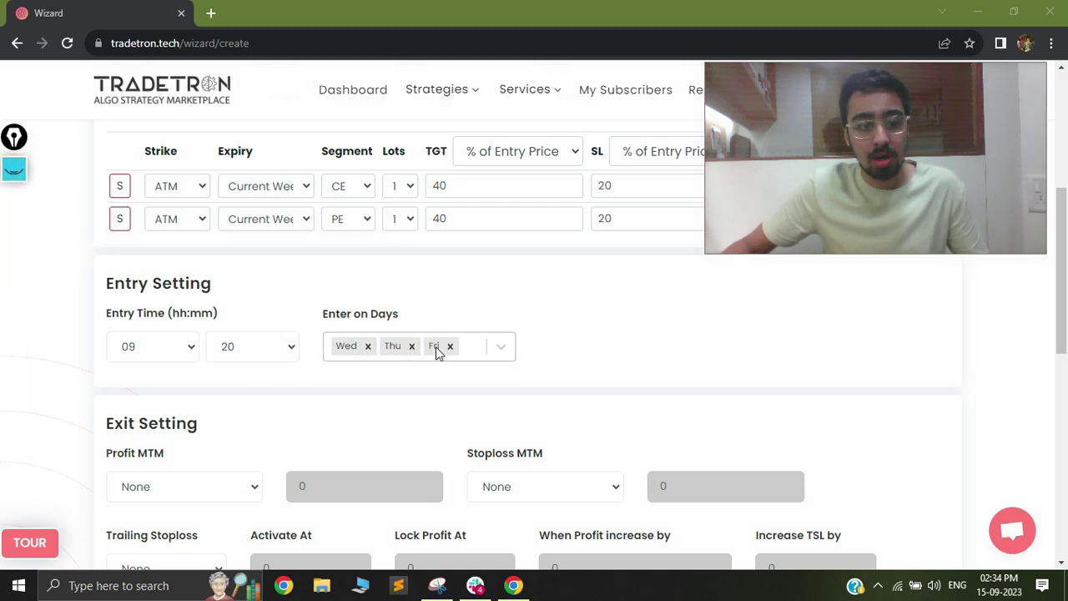
Add Monday and Tuesday to the strategy's entry days.
click(481, 347)
click(414, 389)
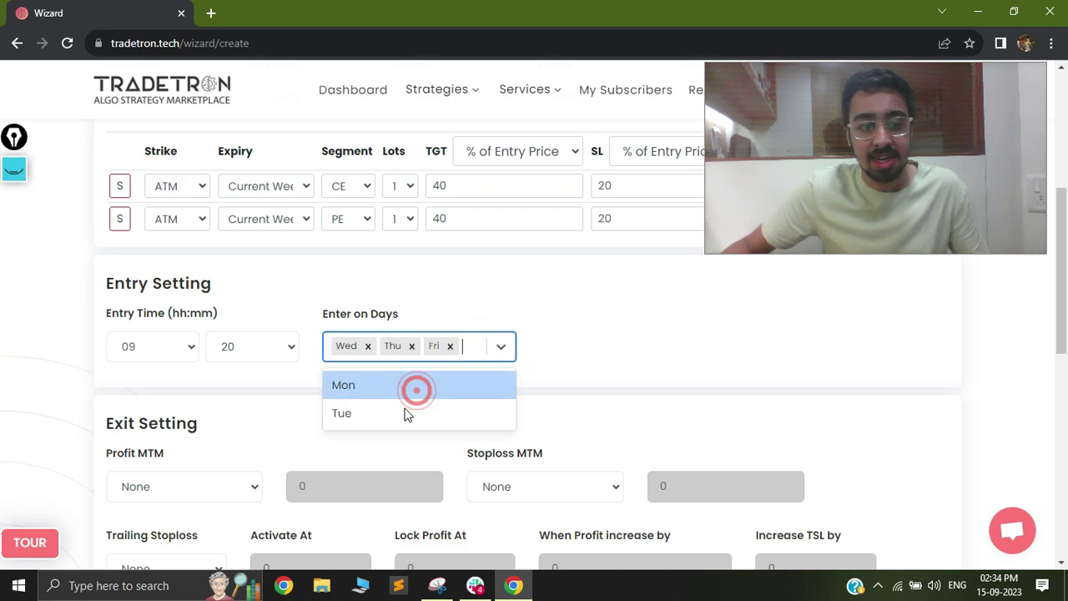
click(422, 365)
click(383, 411)
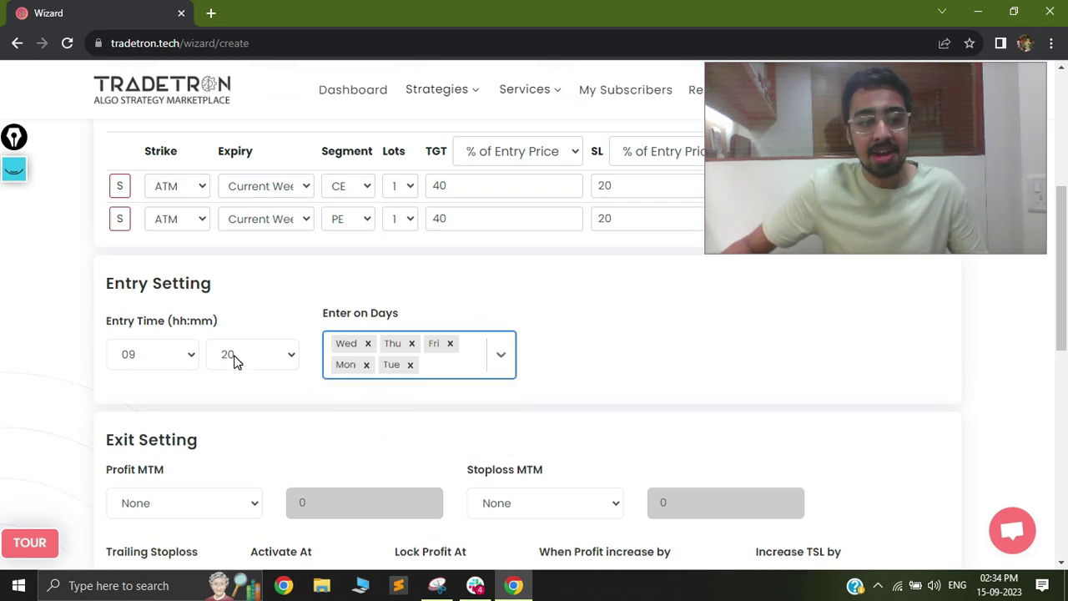
Save the wizard template and go to the list of own strategies.
scroll(334, 411, down, 2)
scroll(442, 409, down, 2)
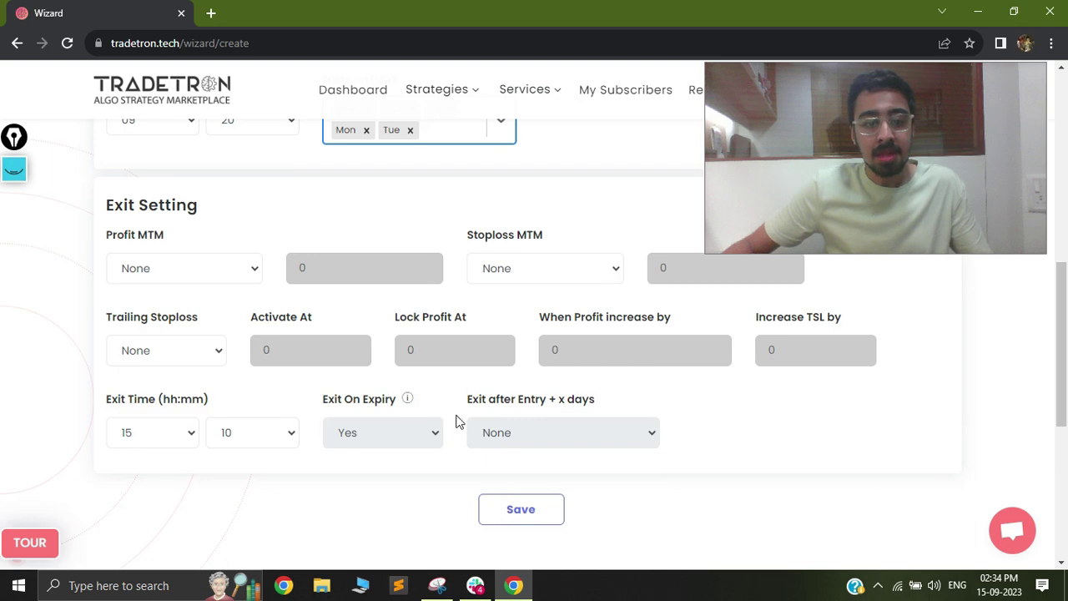
click(512, 432)
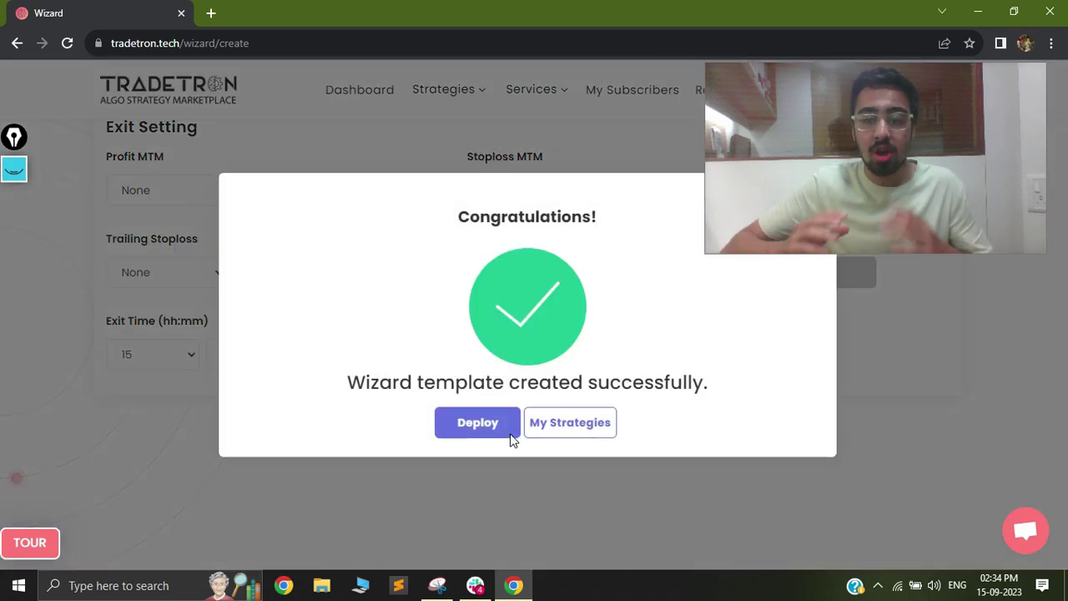
click(559, 426)
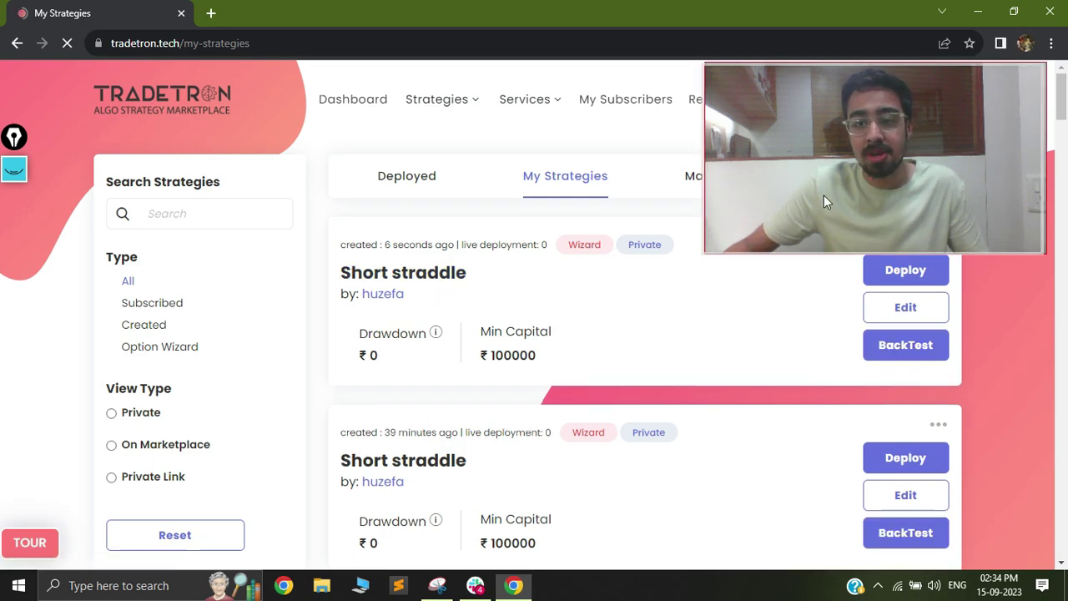
Open the newly created Short straddle for editing in the full strategy editor.
drag(163, 187, 213, 193)
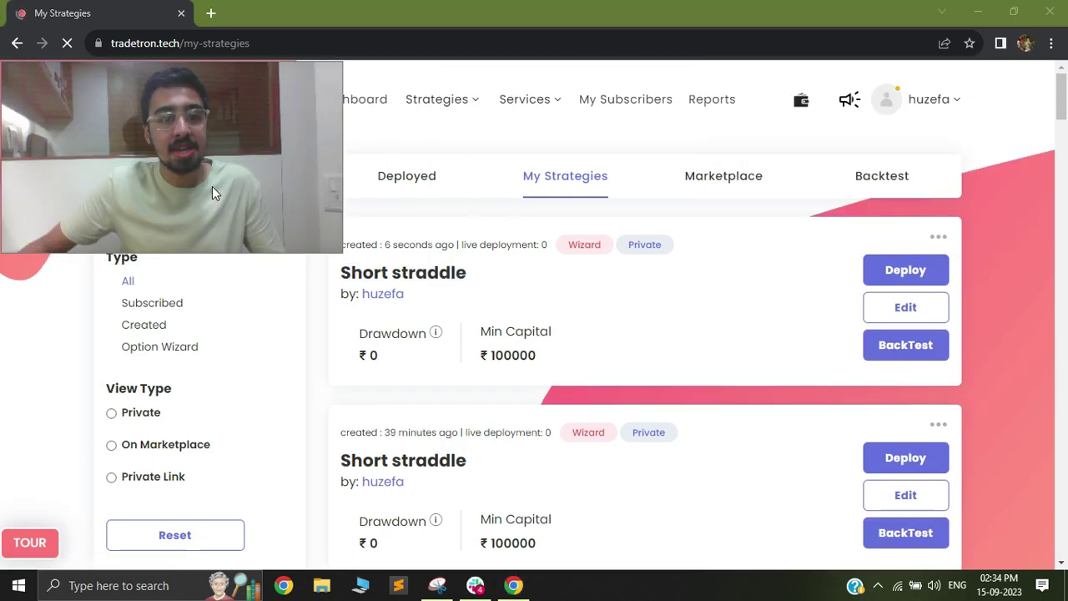
click(938, 240)
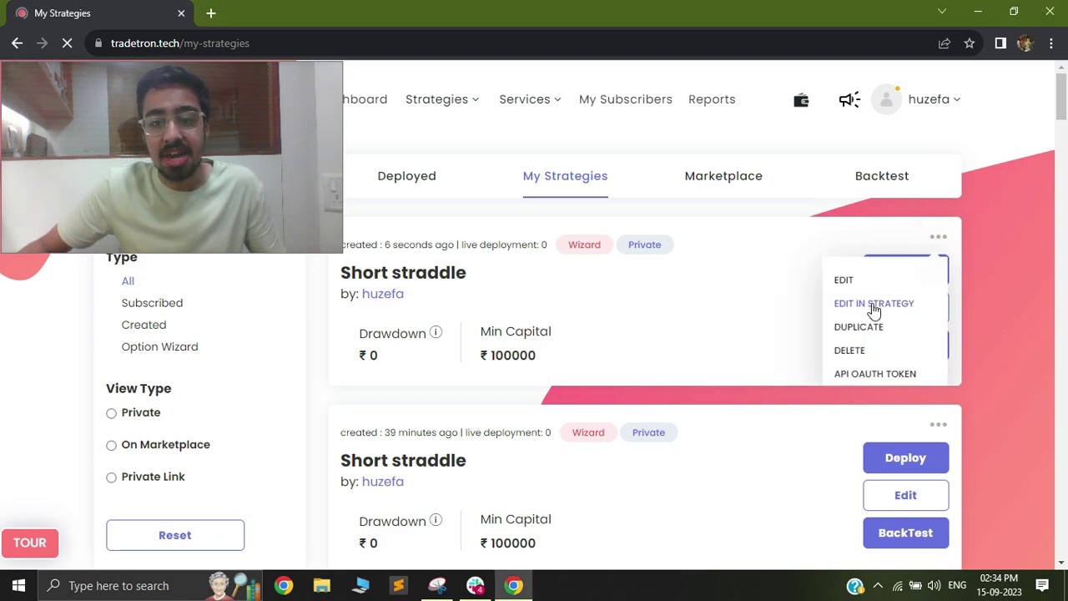
click(873, 306)
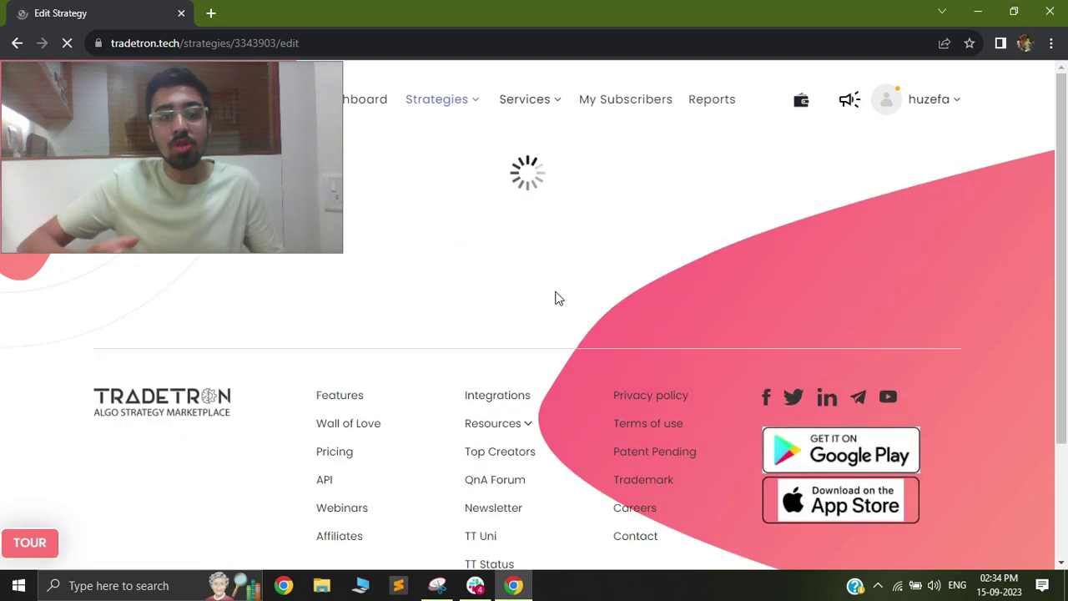
Examine Set 1's entry positions, the exit conditions of the S1 R1 repair, and the S1 R2 repair block.
scroll(551, 333, down, 2)
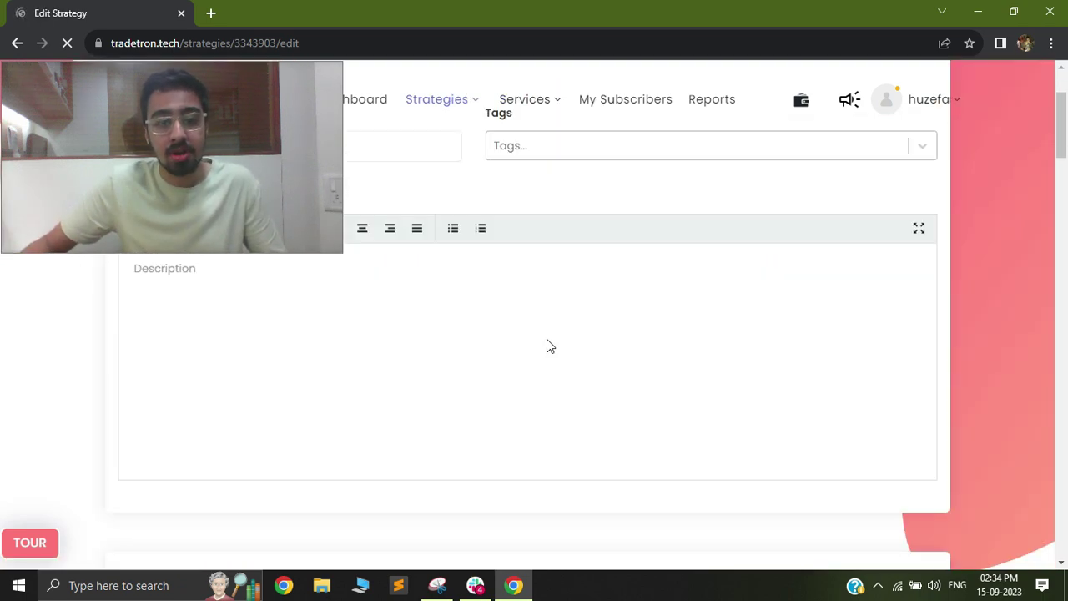
scroll(546, 344, down, 2)
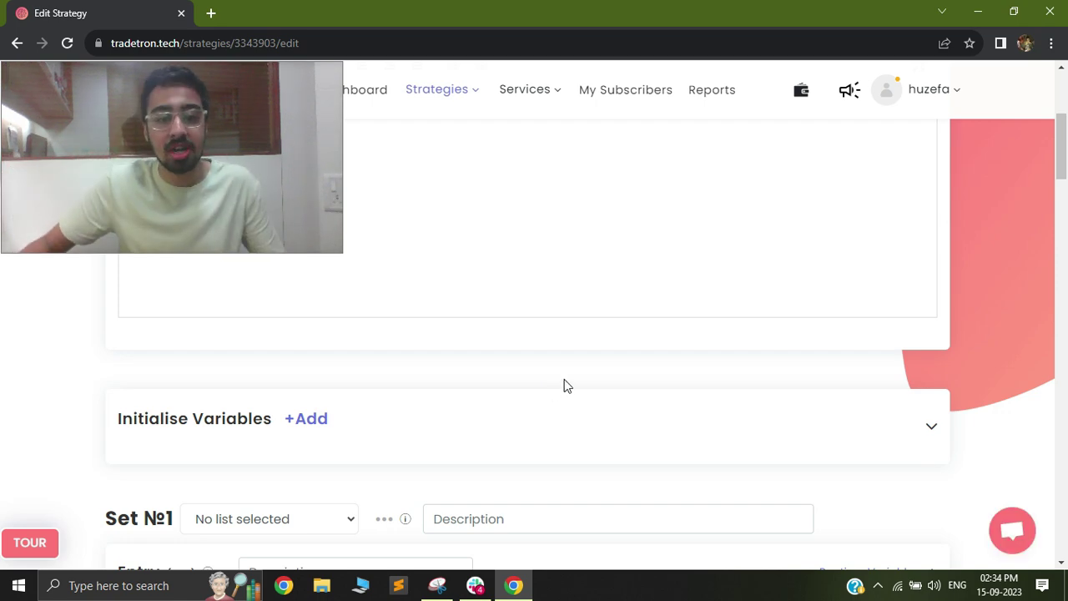
scroll(576, 384, down, 3)
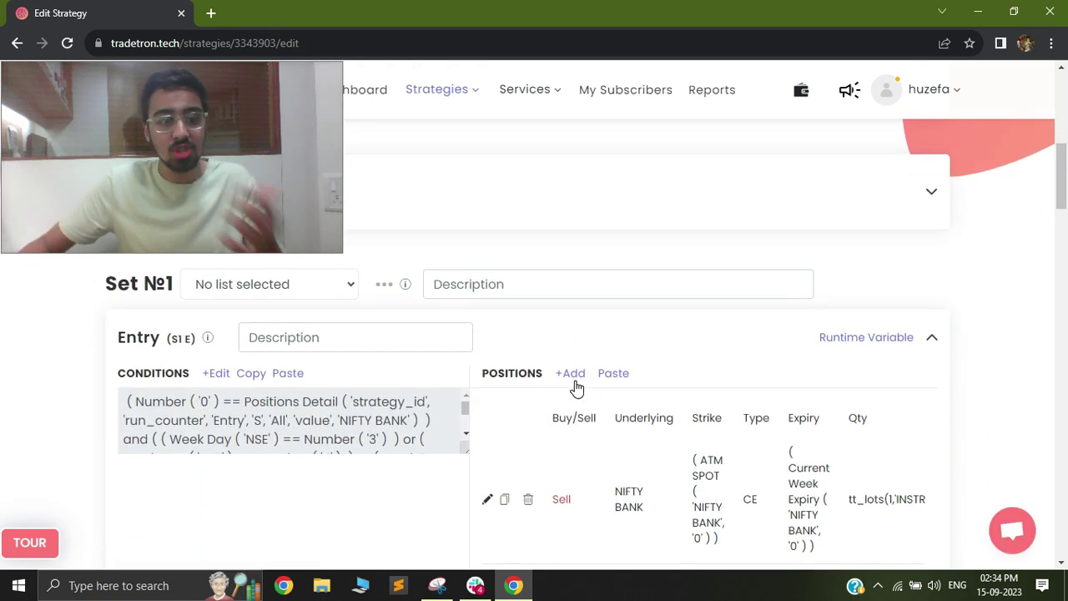
scroll(576, 388, down, 1)
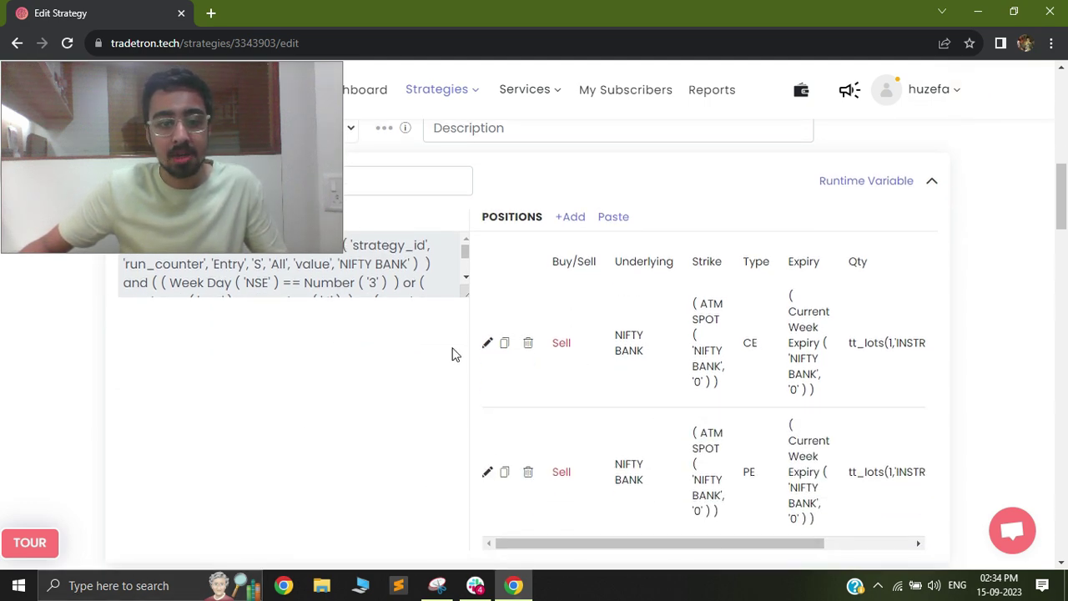
scroll(628, 371, down, 1)
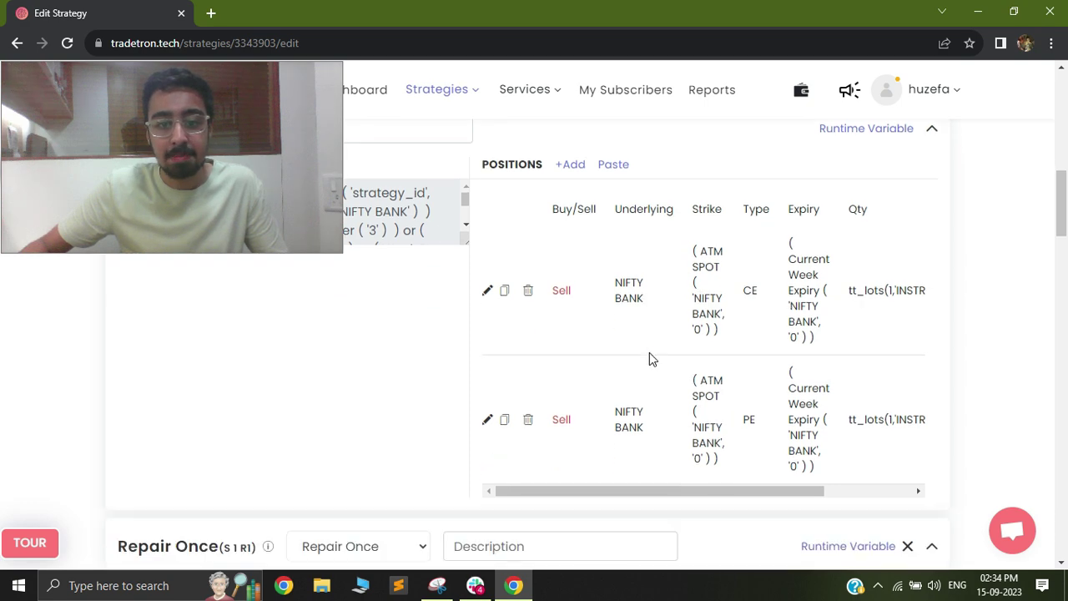
scroll(567, 333, down, 2)
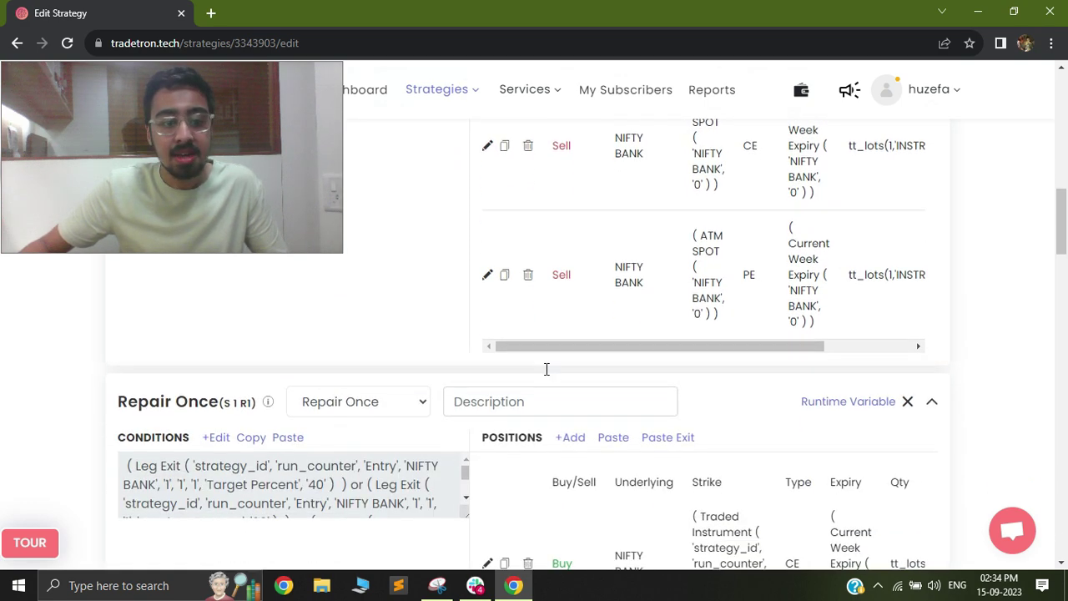
click(227, 396)
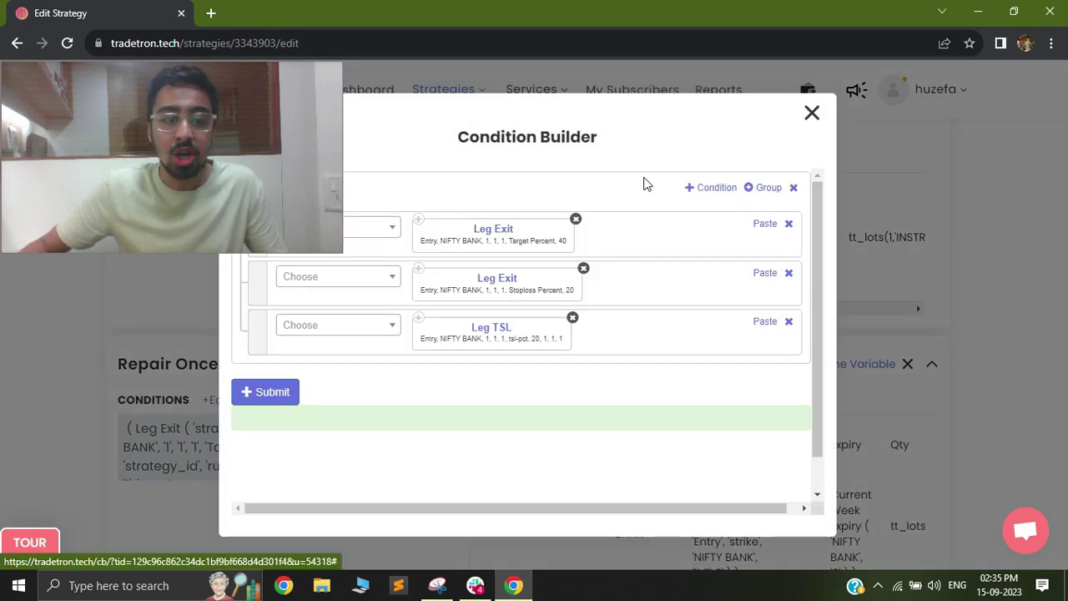
click(811, 113)
scroll(643, 392, down, 1)
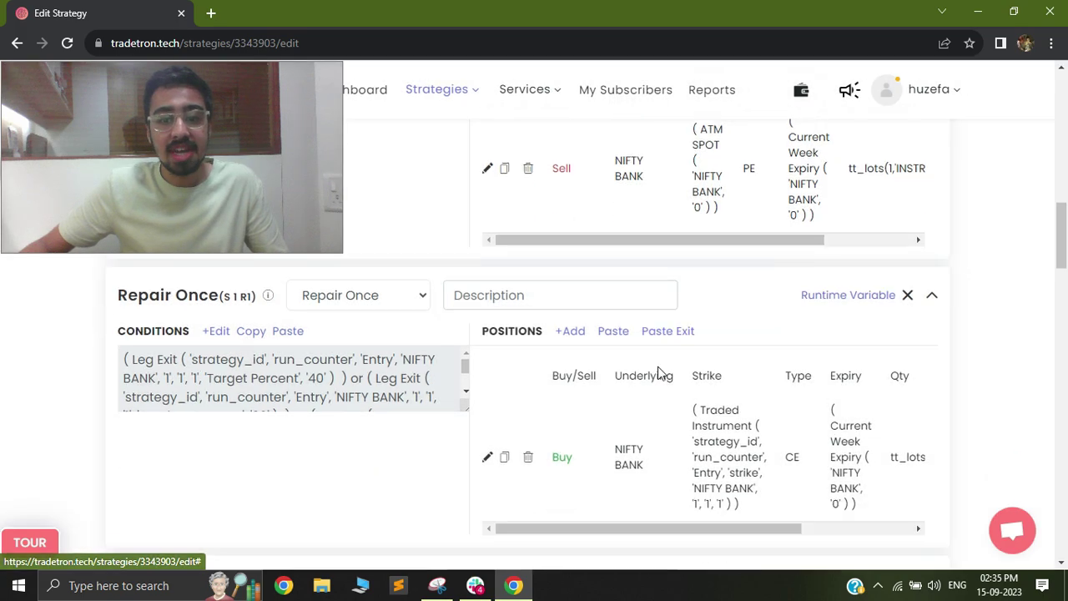
scroll(659, 373, down, 4)
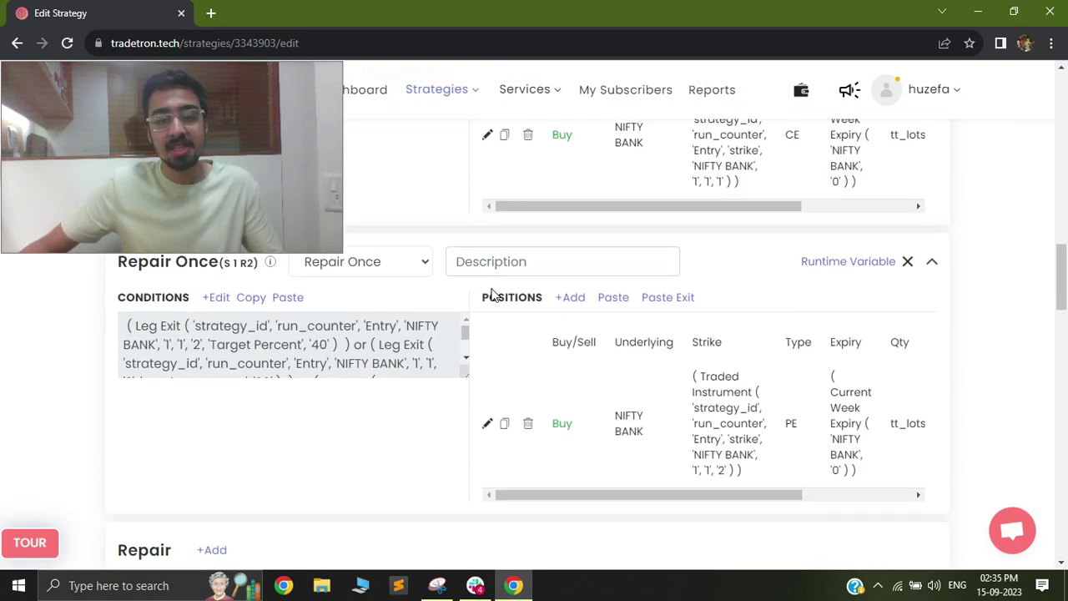
Start a runtime variable named s1r1 for the Repair Once block S1 R1.
scroll(490, 294, up, 2)
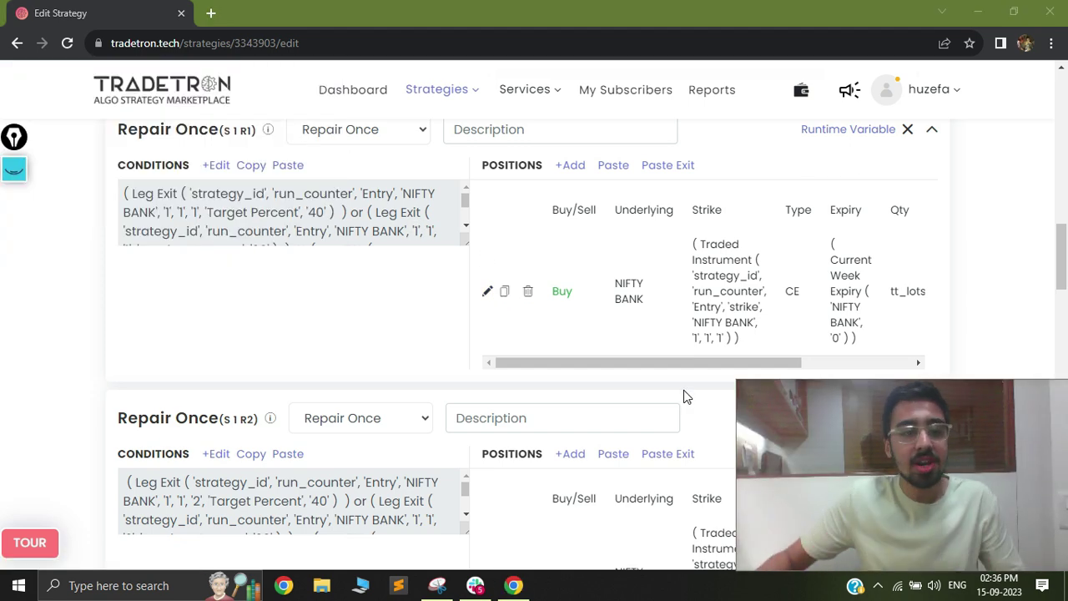
click(848, 131)
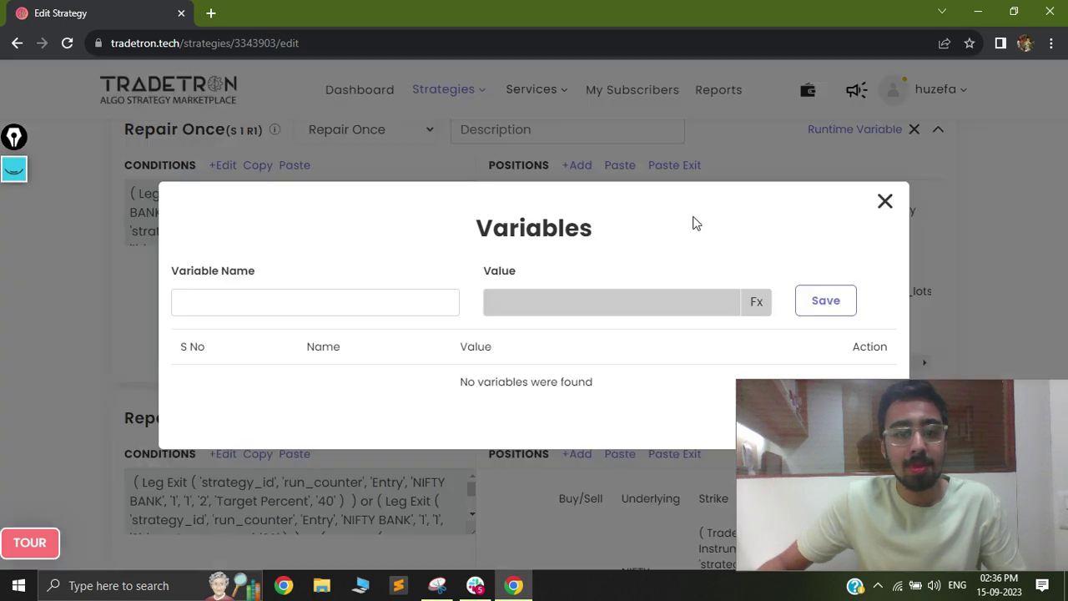
click(312, 298)
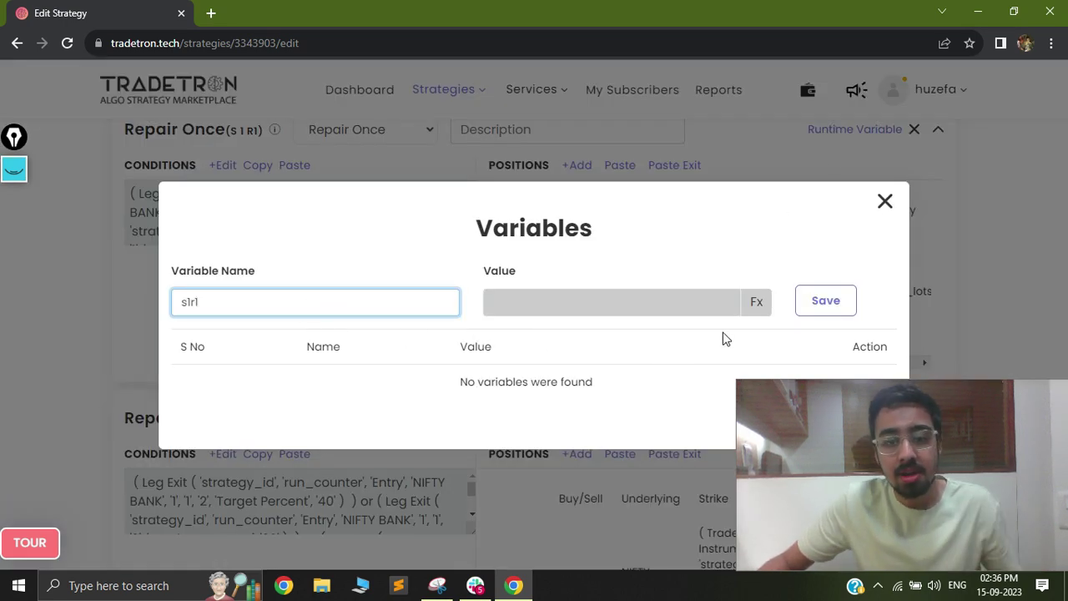
Give s1r1 the formula value Number 1, save the variable and close the variables dialog.
click(755, 304)
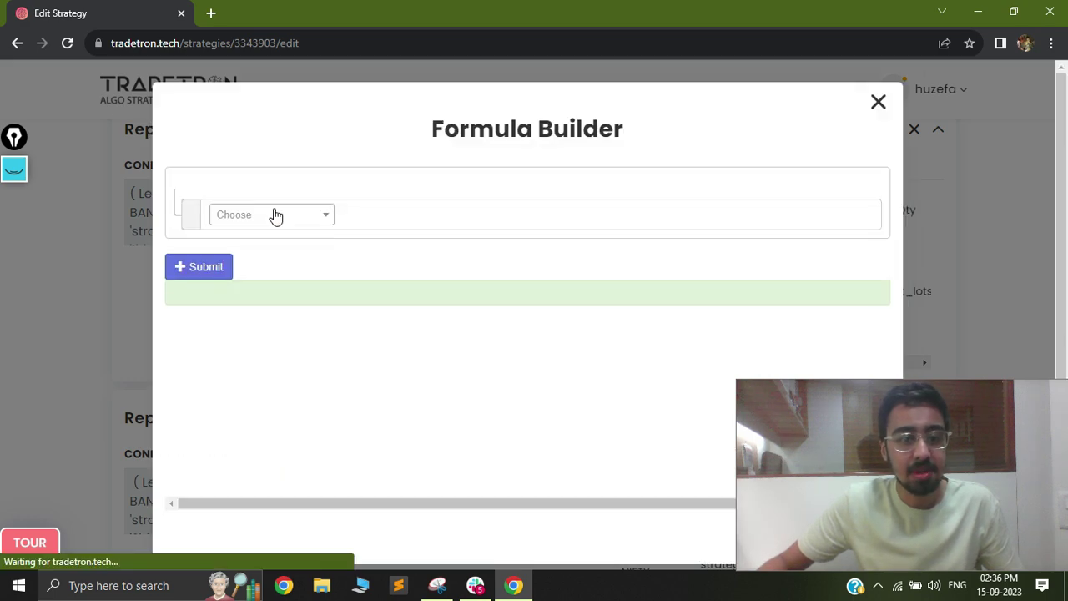
click(273, 214)
text(num)
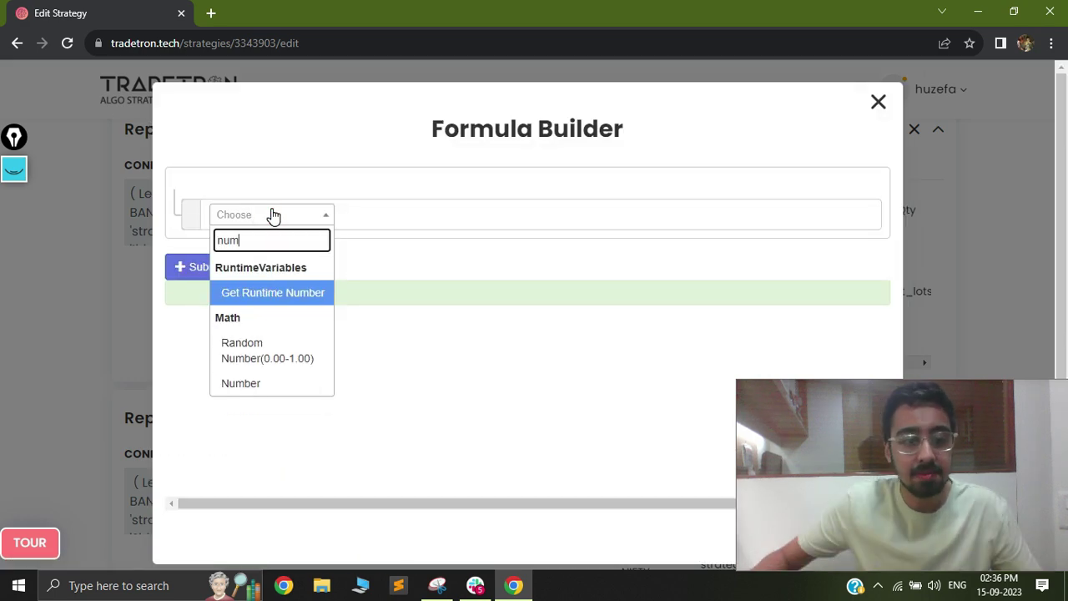
click(251, 382)
double_click(420, 249)
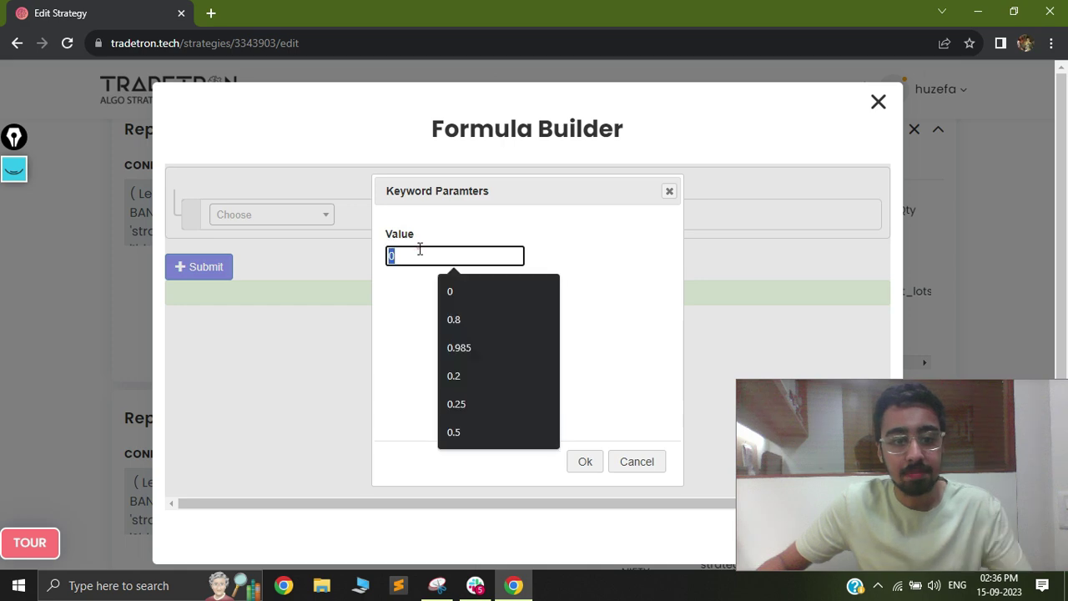
text(1)
click(581, 460)
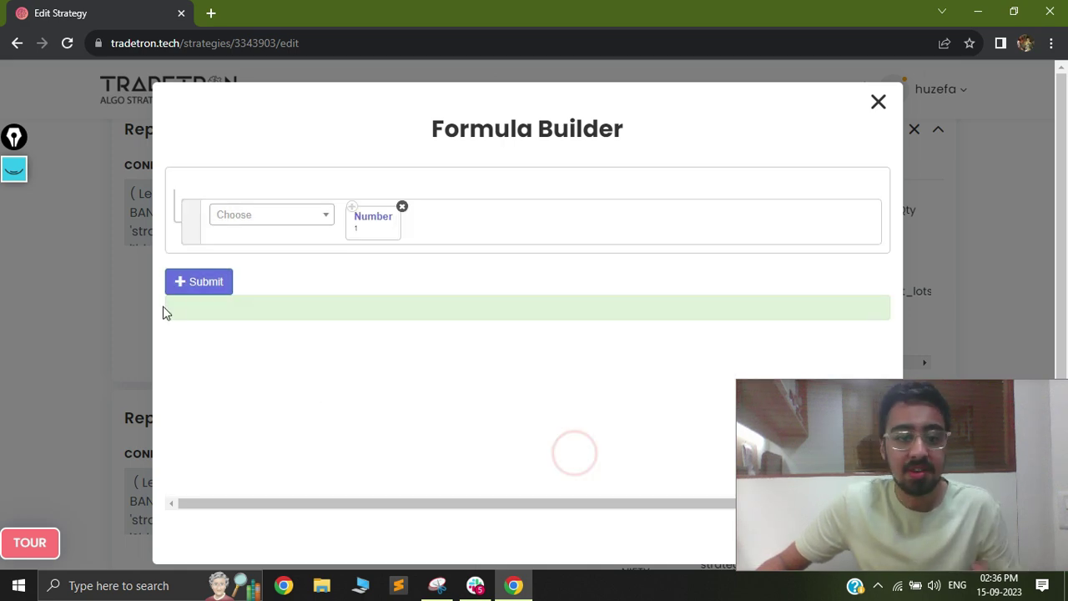
click(198, 286)
click(880, 99)
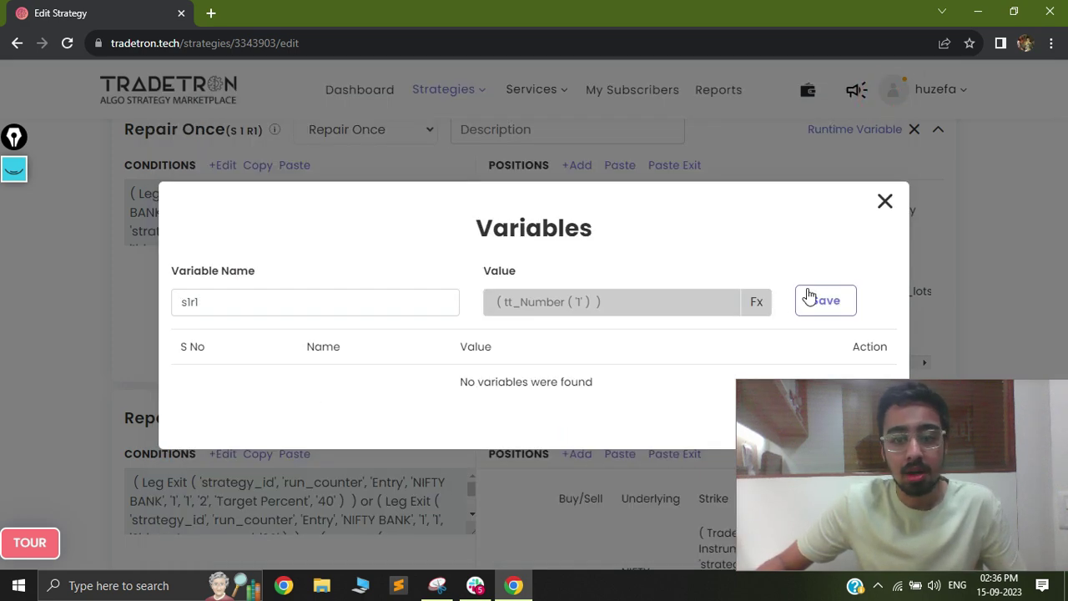
click(824, 300)
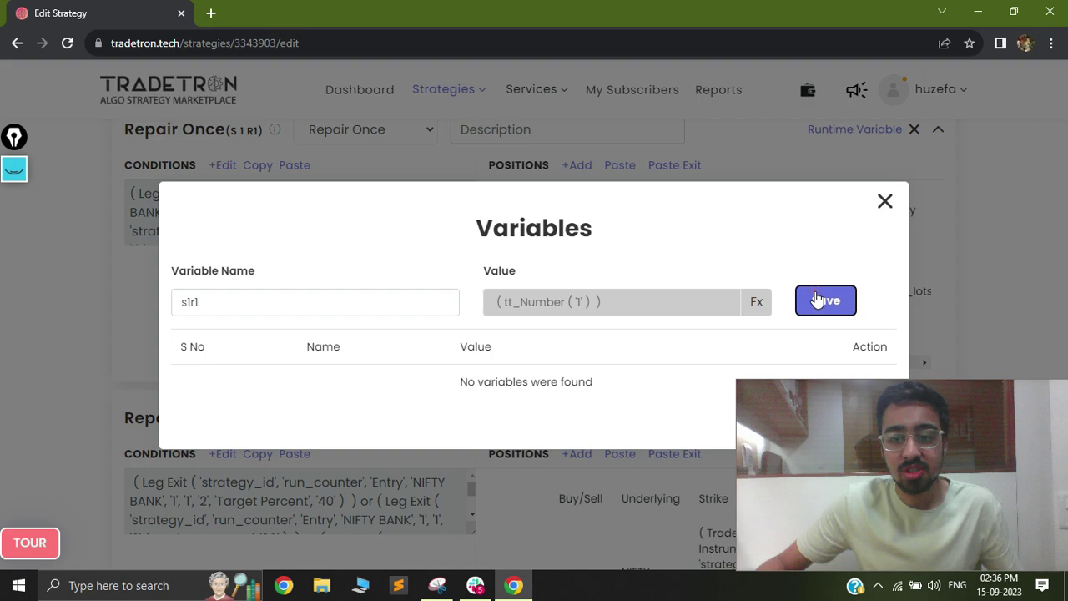
click(886, 204)
Start a runtime variable named s1r2 for the Repair Once block S1 R2.
scroll(734, 363, down, 3)
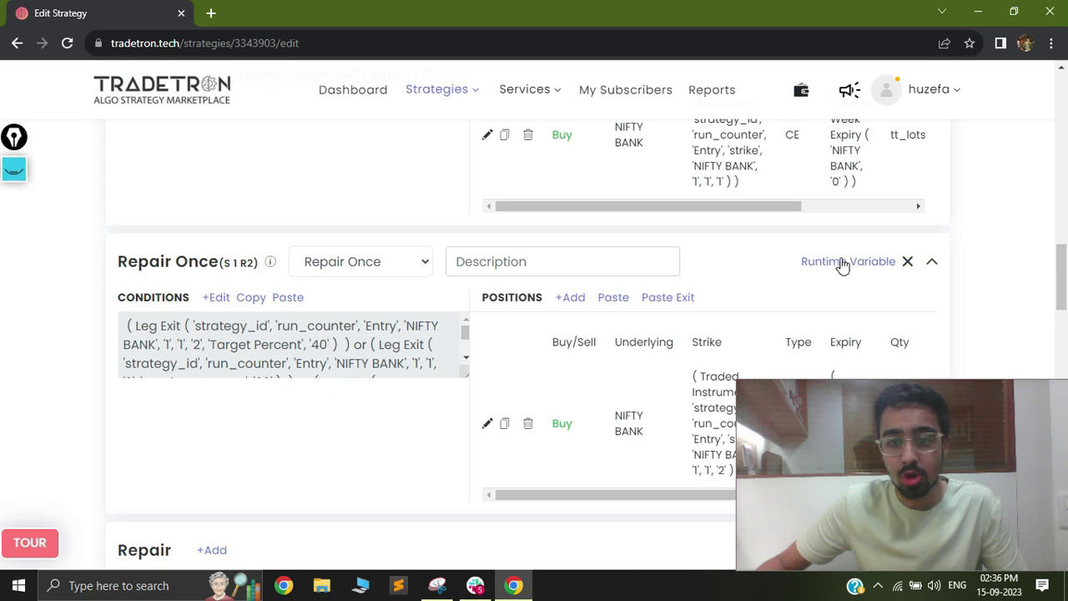
click(842, 263)
click(306, 310)
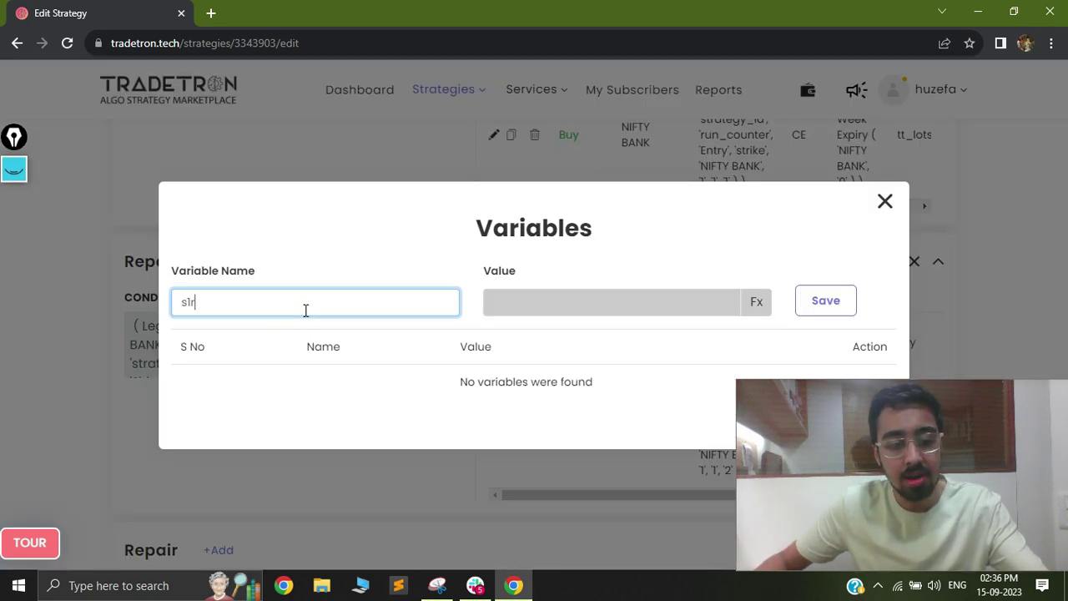
Give s1r2 the formula value Number 1, save the variable and close the variables dialog.
click(760, 303)
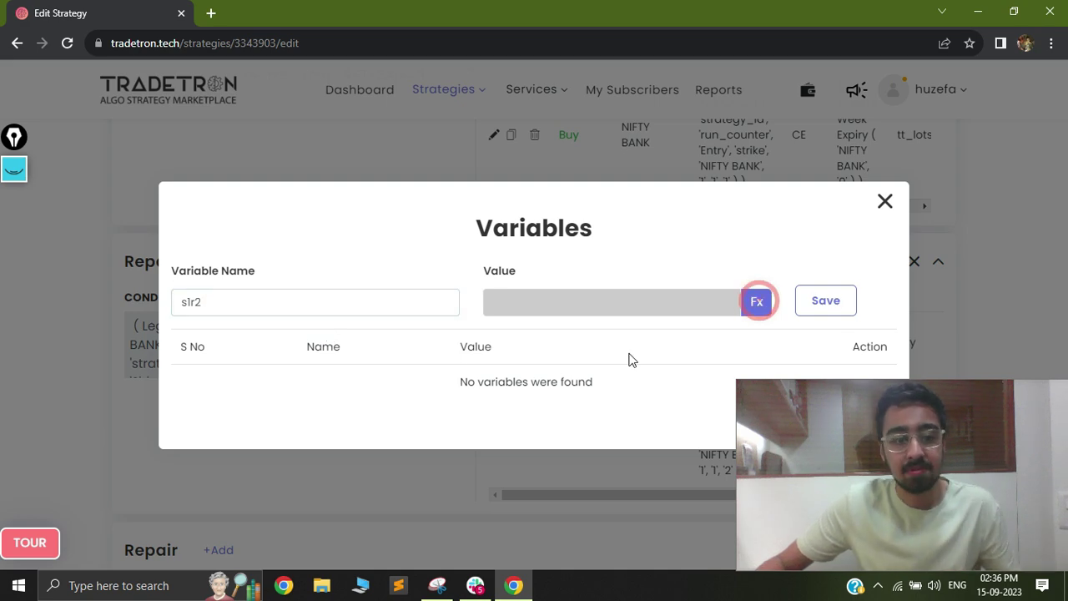
click(281, 212)
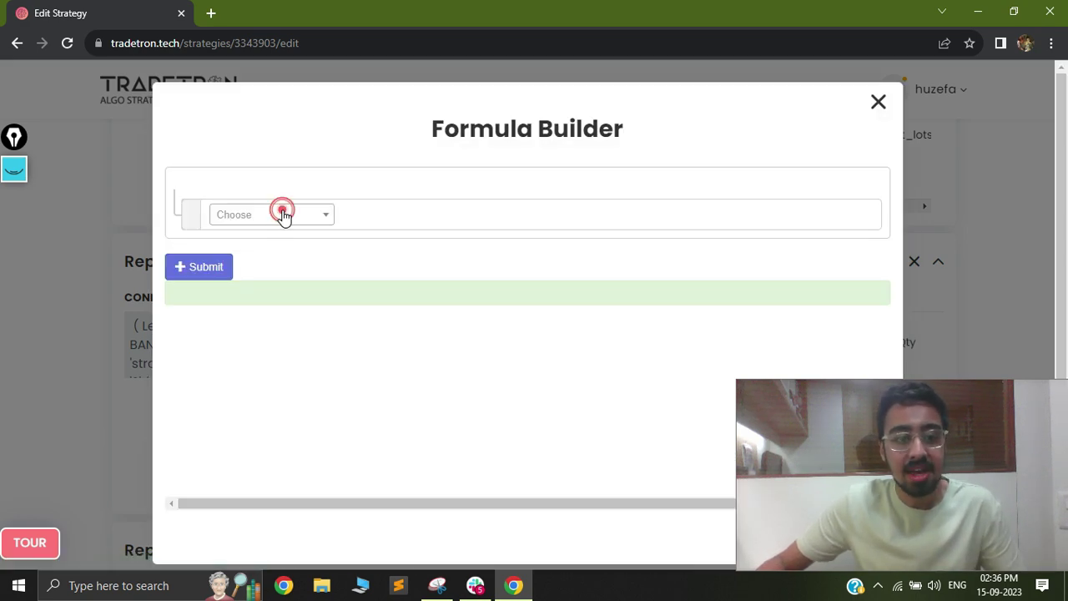
text(num)
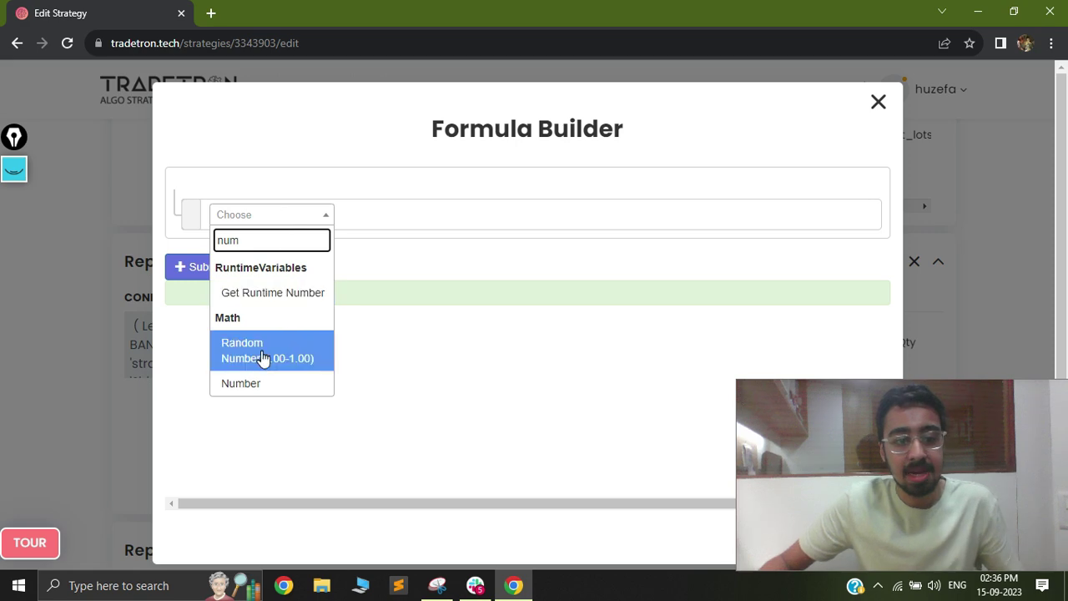
click(261, 382)
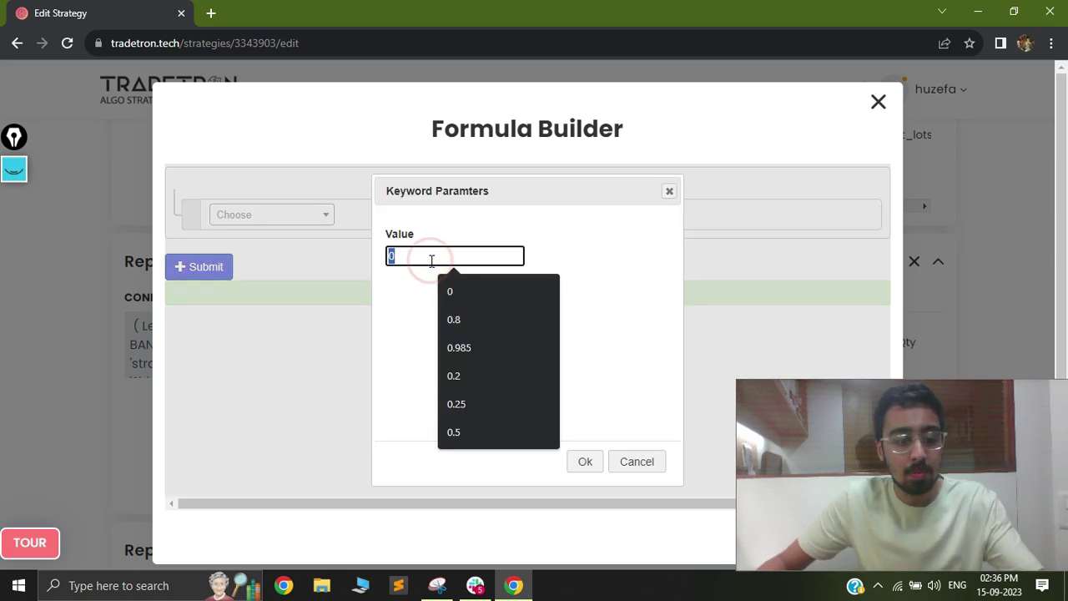
text(1)
click(585, 464)
click(207, 282)
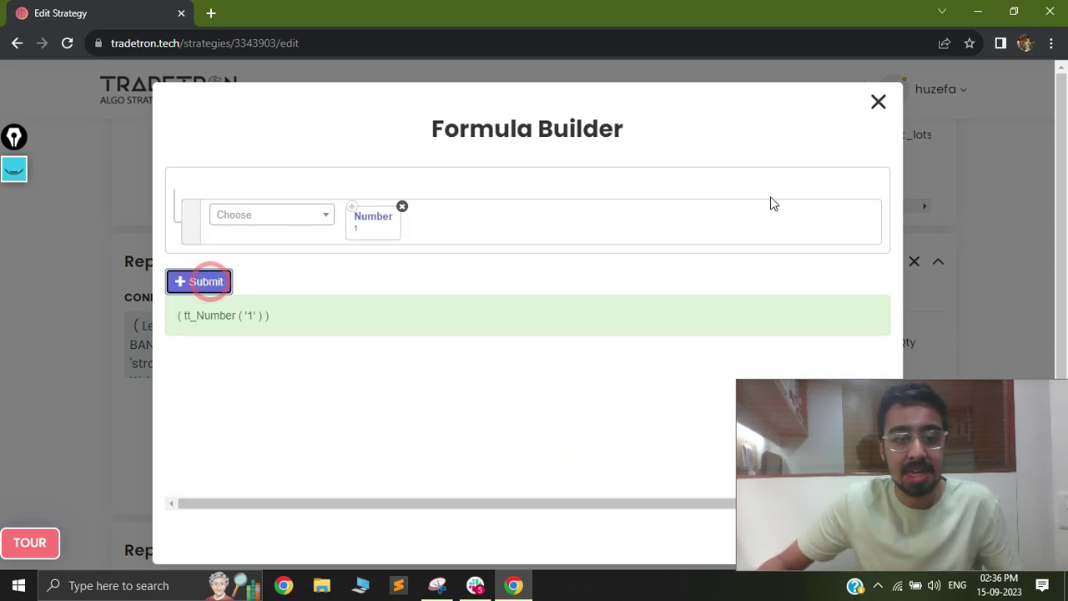
click(879, 103)
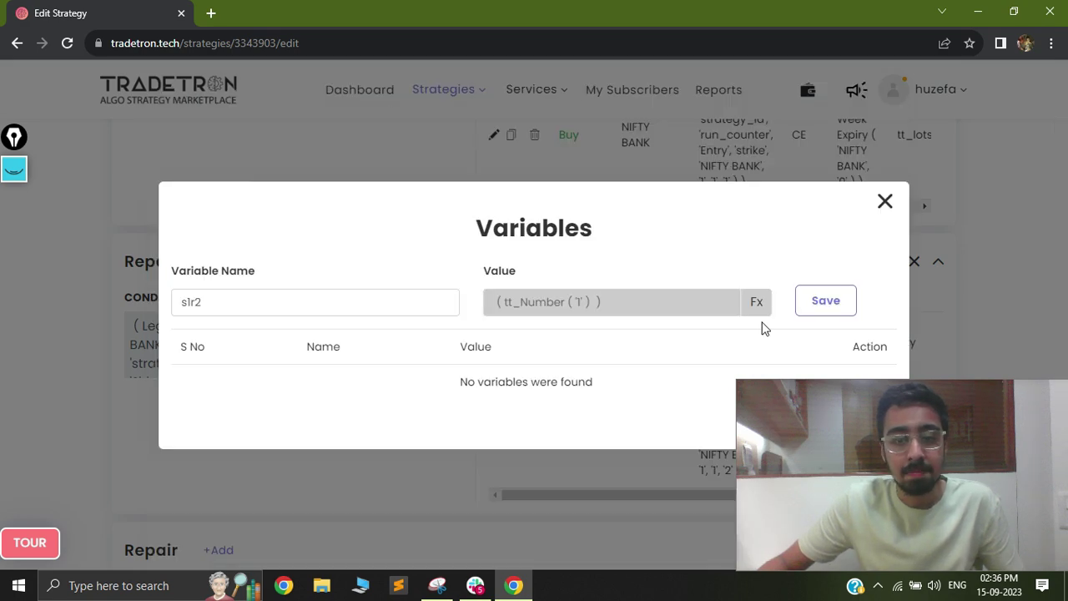
click(808, 302)
click(885, 201)
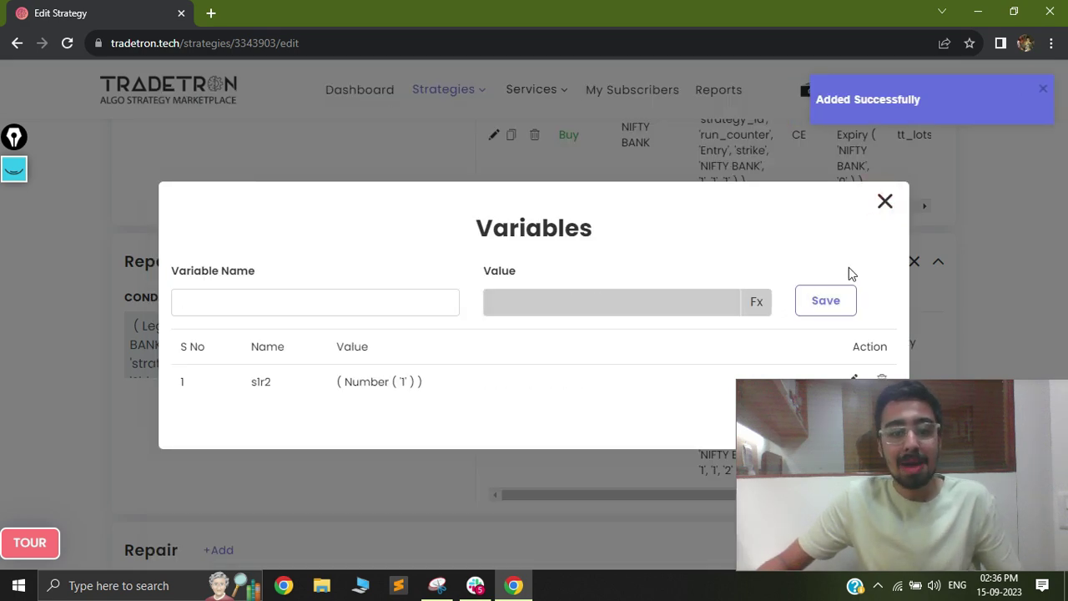
Copy the Universal Exit condition that checks NSE time against 1510.
scroll(679, 322, down, 1)
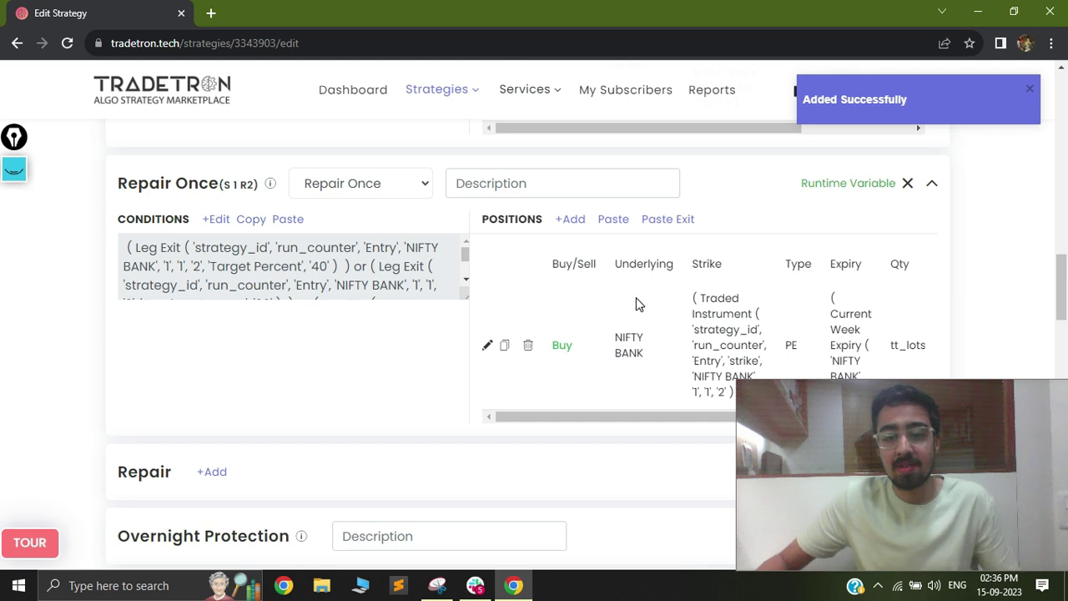
scroll(638, 302, down, 1)
scroll(637, 302, down, 1)
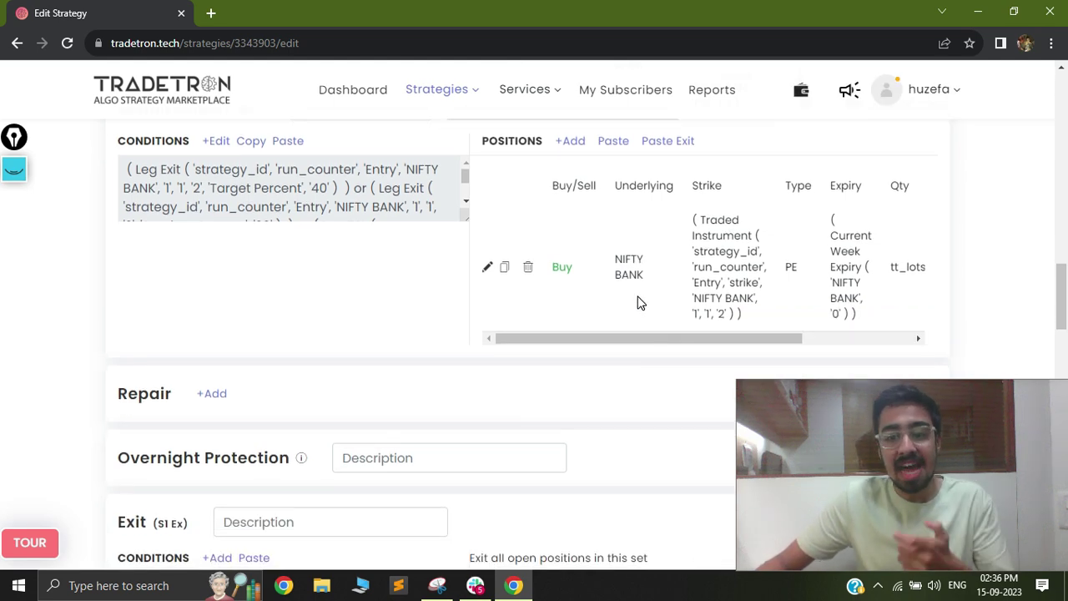
scroll(310, 288, down, 2)
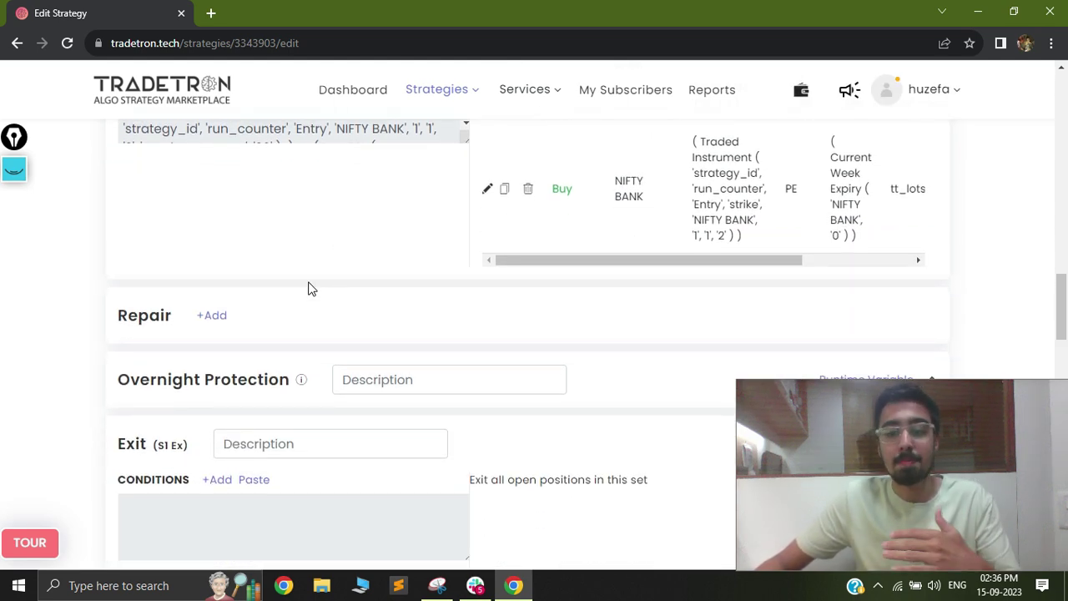
scroll(305, 305, down, 2)
scroll(312, 334, down, 5)
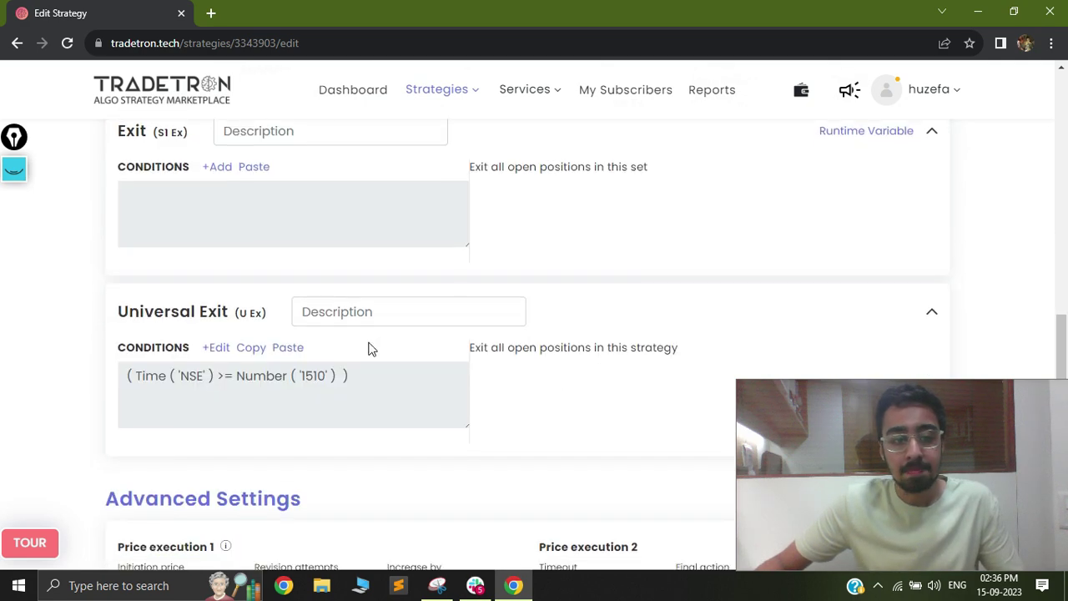
click(249, 349)
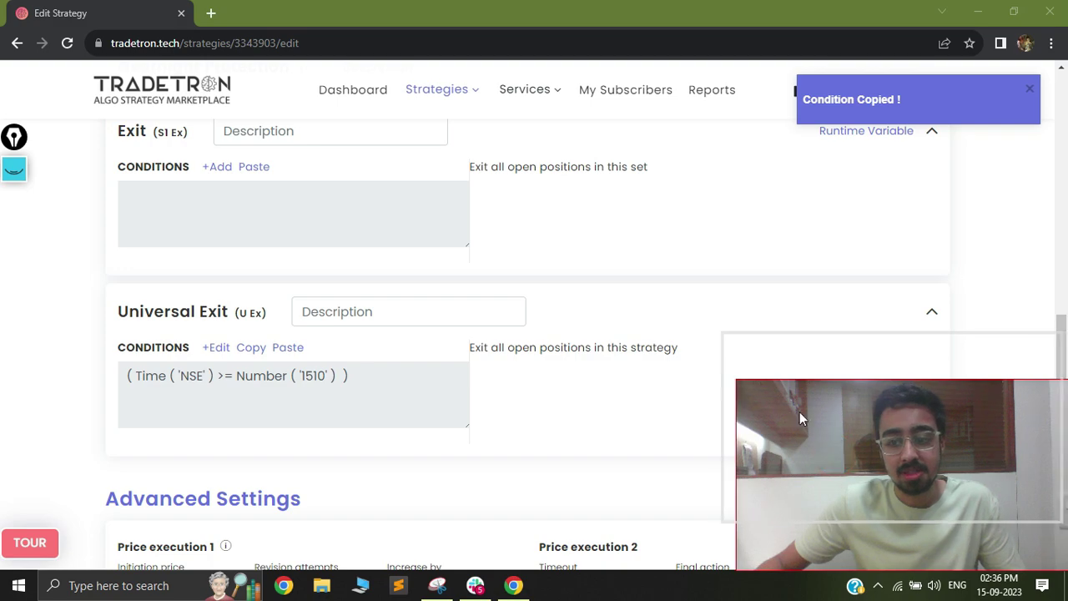
Add a new set to the strategy and paste the copied time condition into the emptied Universal Exit block.
scroll(525, 403, down, 4)
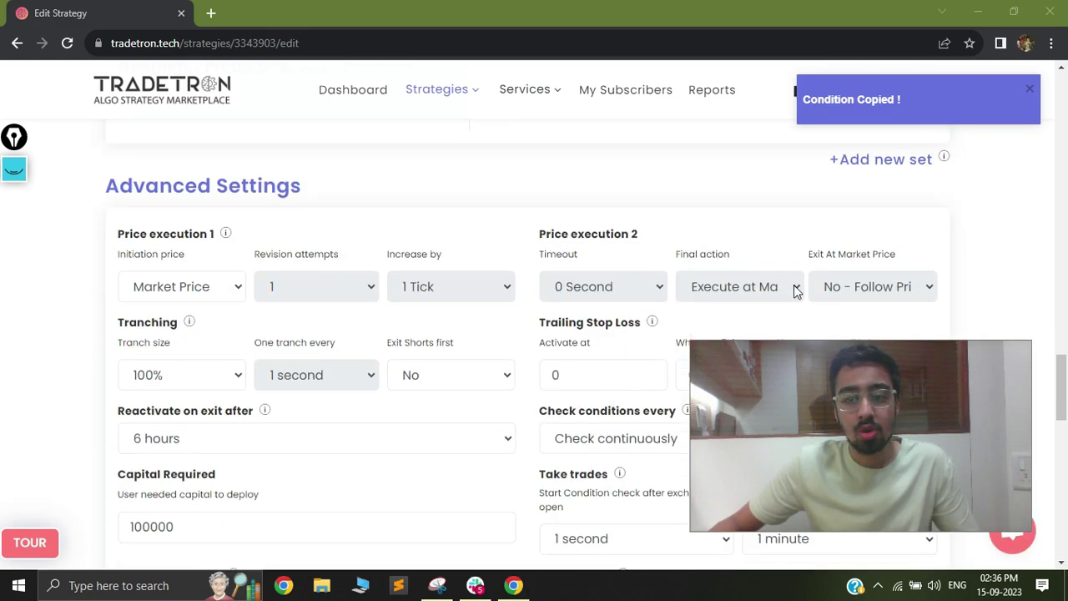
click(890, 163)
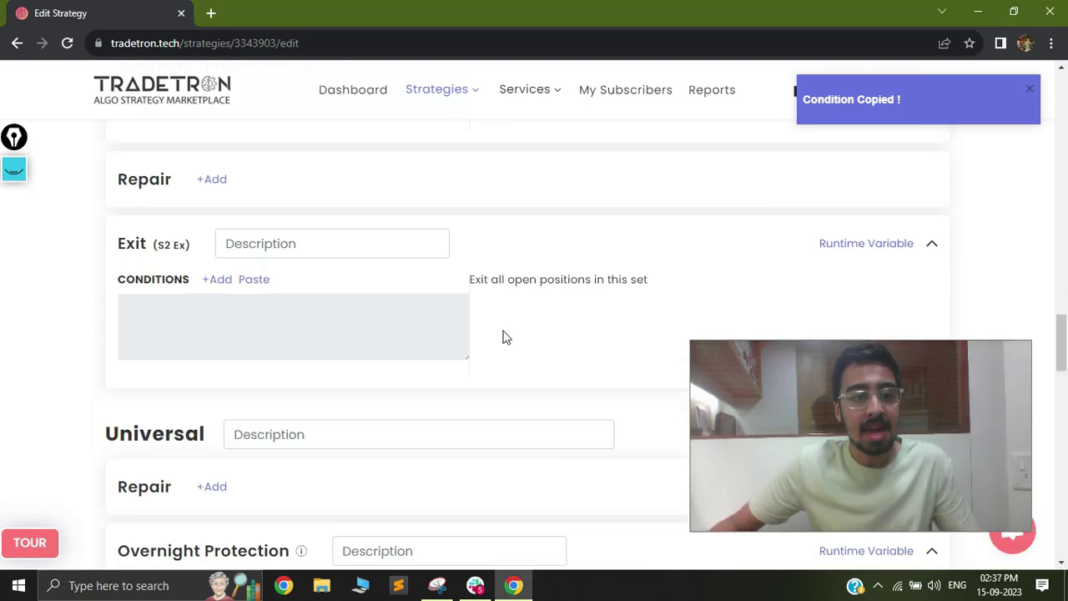
scroll(245, 414, down, 4)
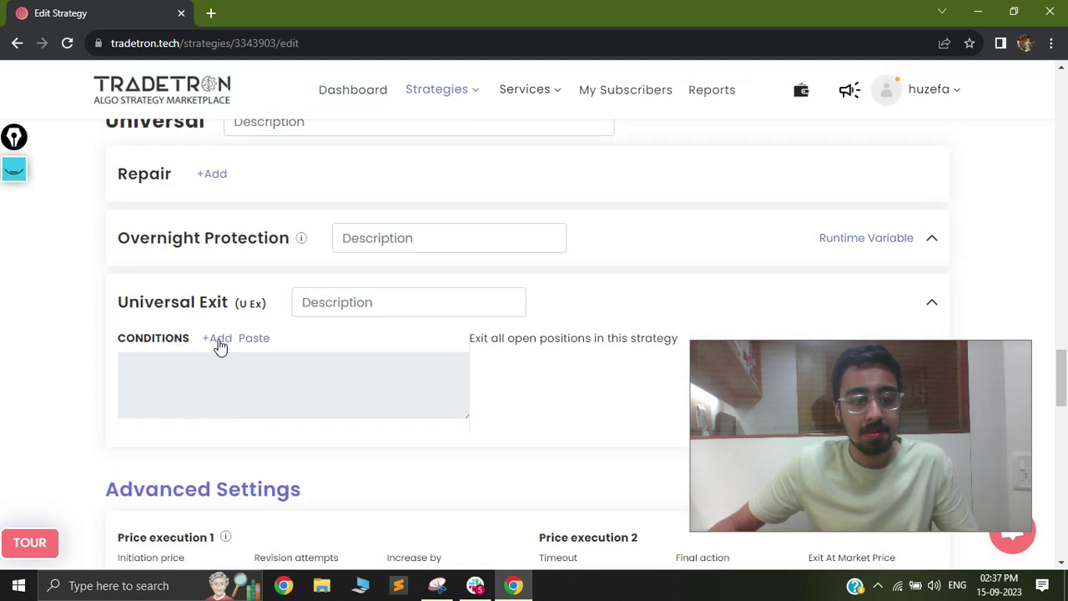
click(255, 339)
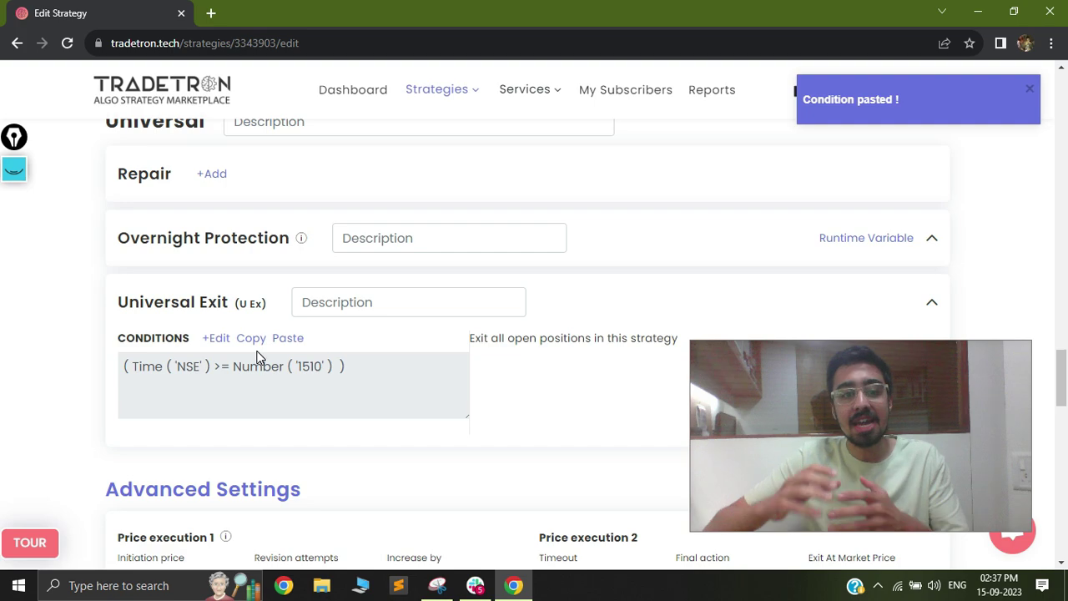
Start the Set 2 entry condition with a Traded Instrument keyword of type Entry, field price and underlying NIFTY BANK.
scroll(217, 326, up, 4)
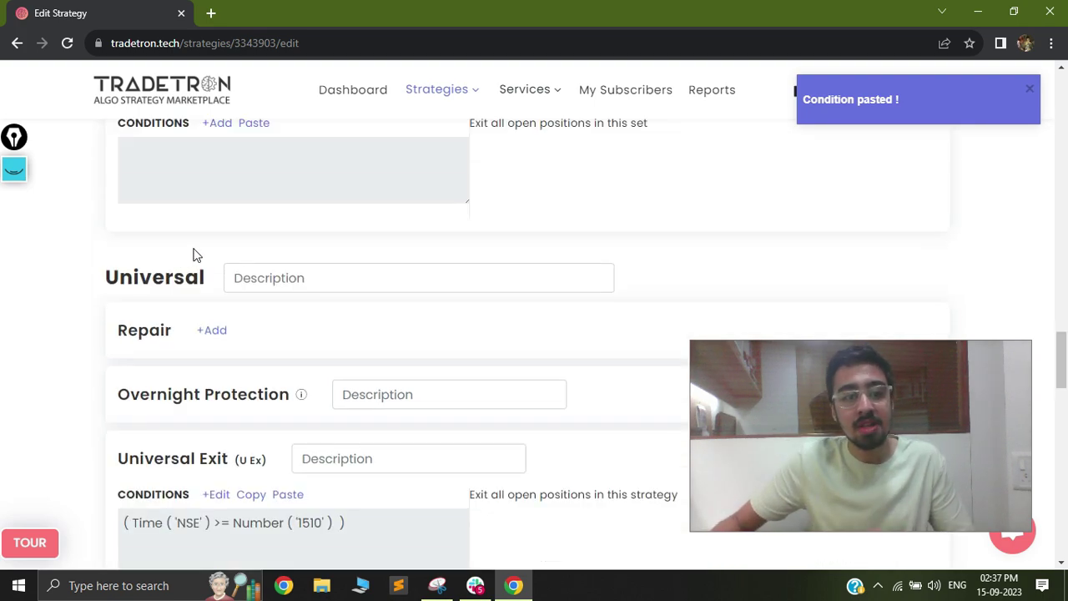
scroll(240, 305, up, 2)
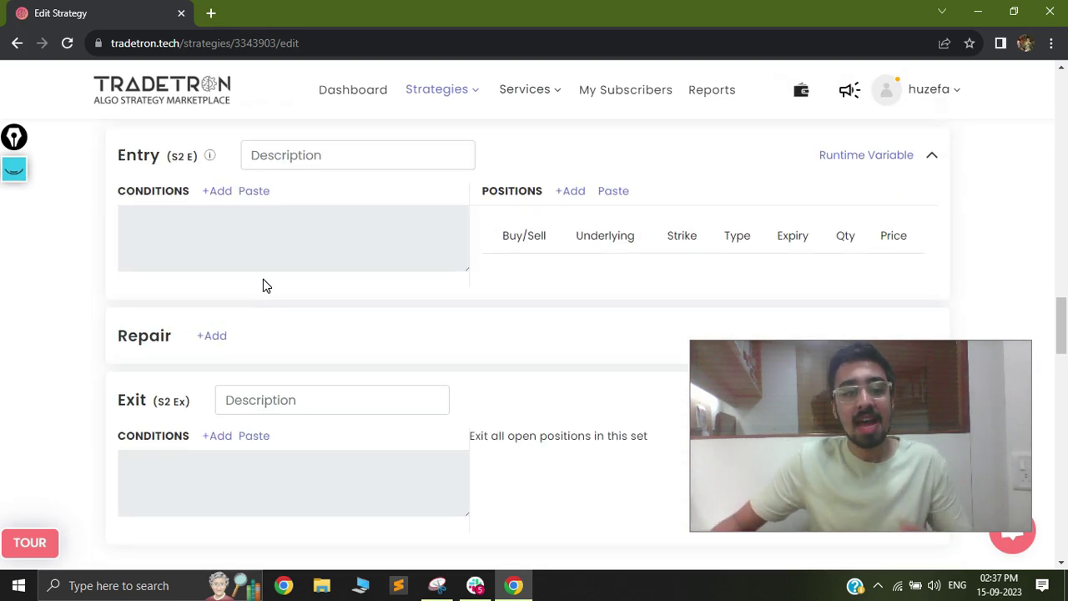
scroll(264, 284, down, 3)
scroll(360, 325, up, 4)
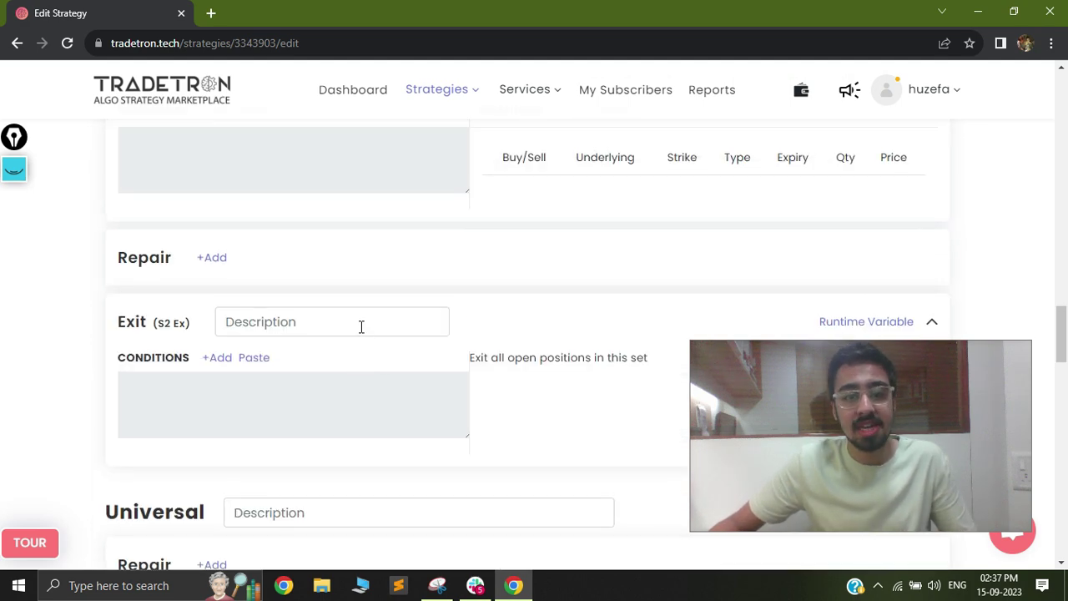
click(215, 270)
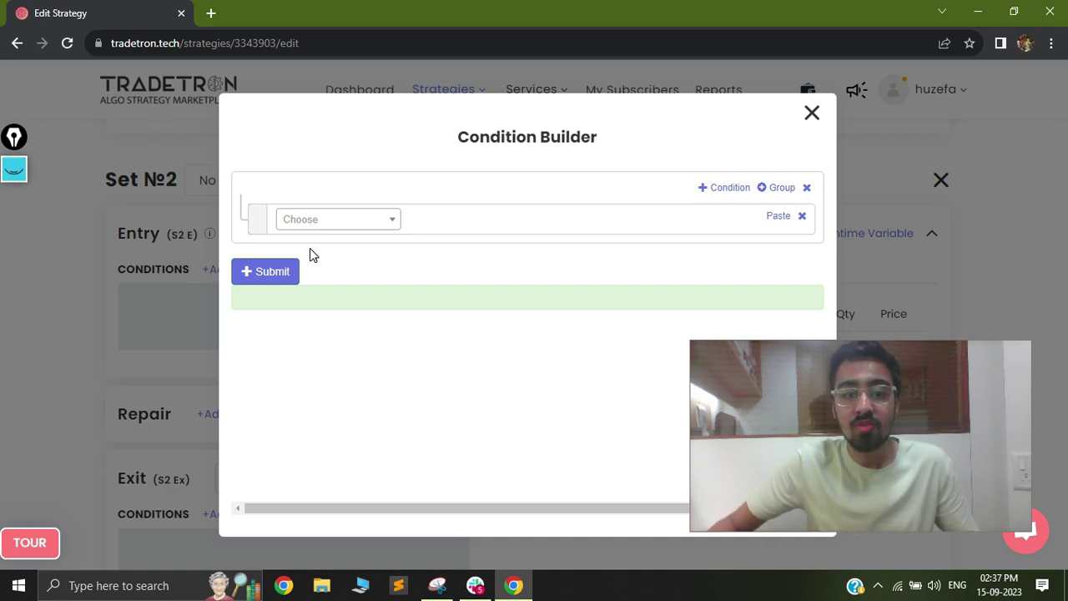
click(341, 219)
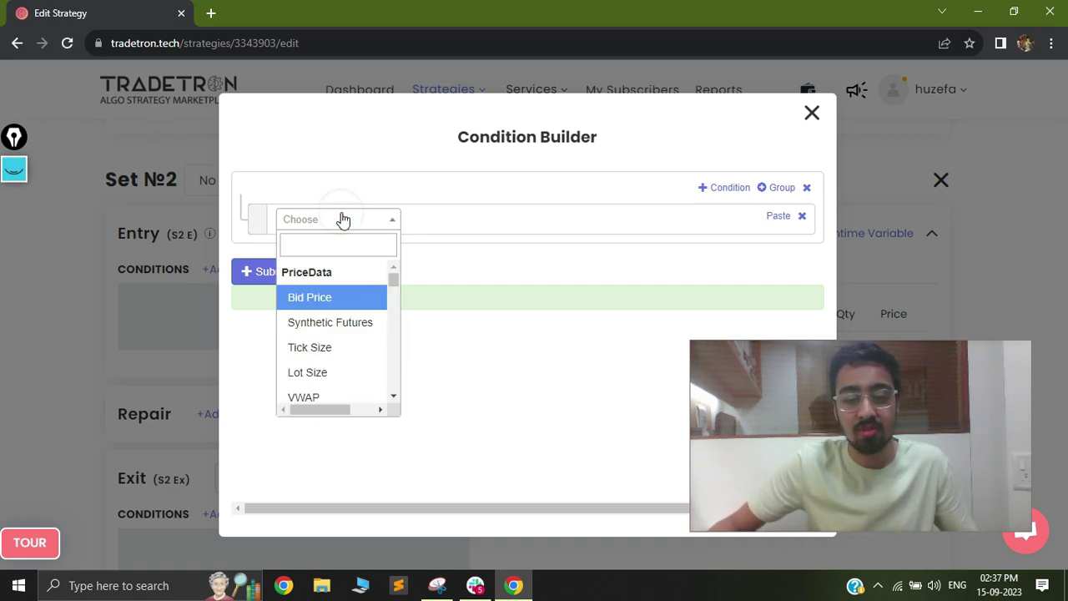
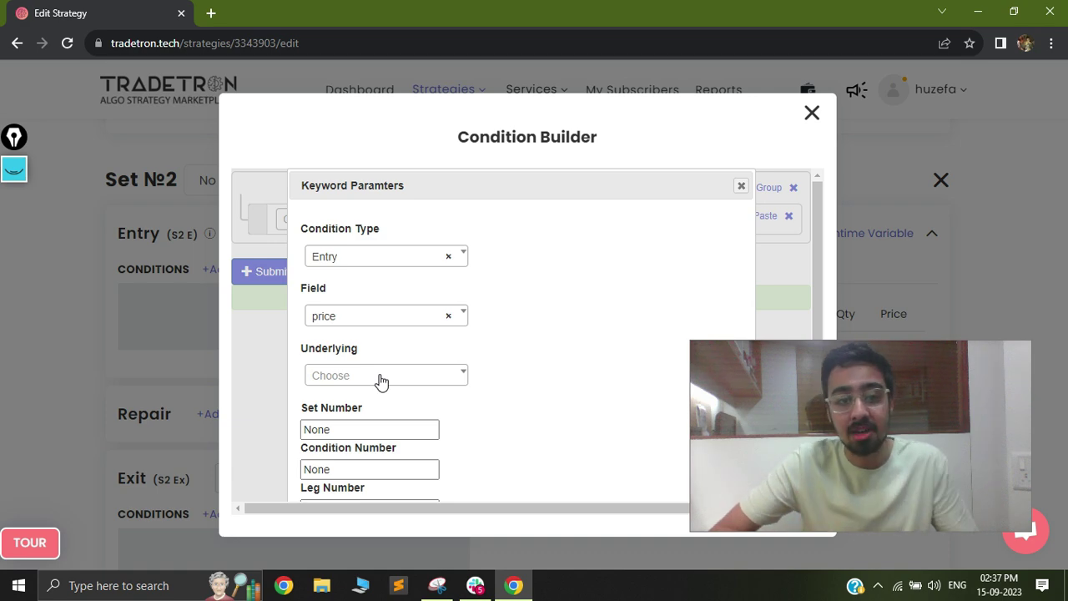
click(380, 380)
key(Return)
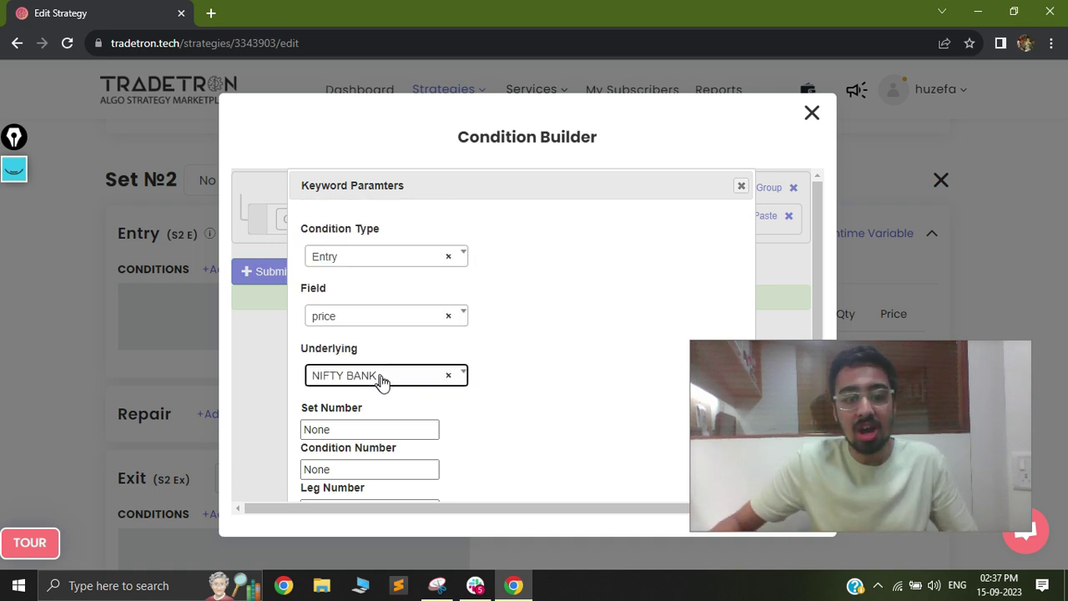
Set the keyword's set number, condition number and leg number to 1 and confirm its parameters.
double_click(389, 430)
text(1)
double_click(378, 467)
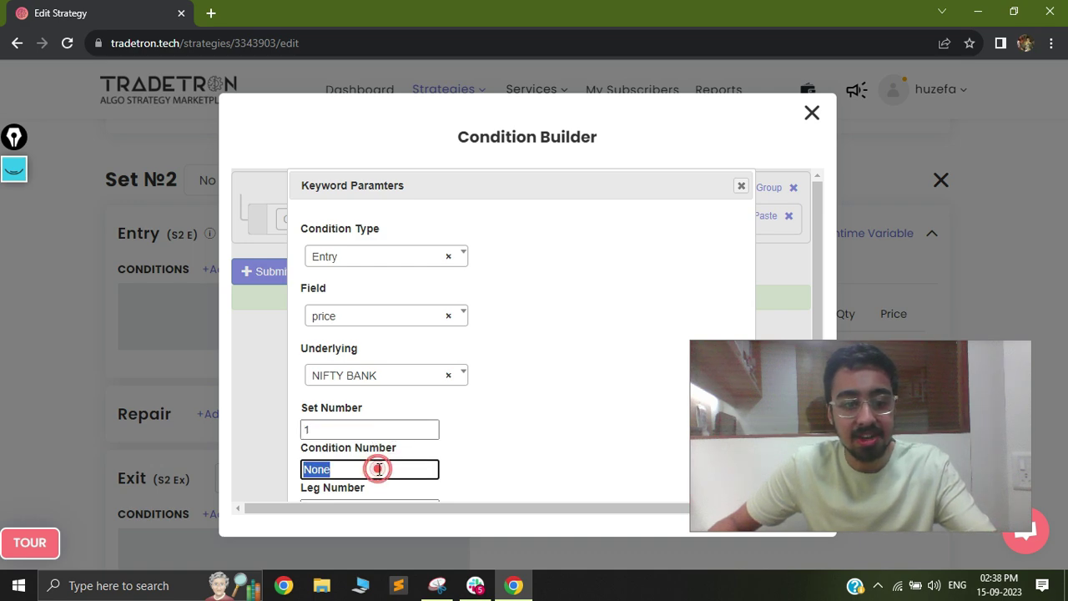
text(1)
scroll(380, 469, down, 2)
double_click(375, 372)
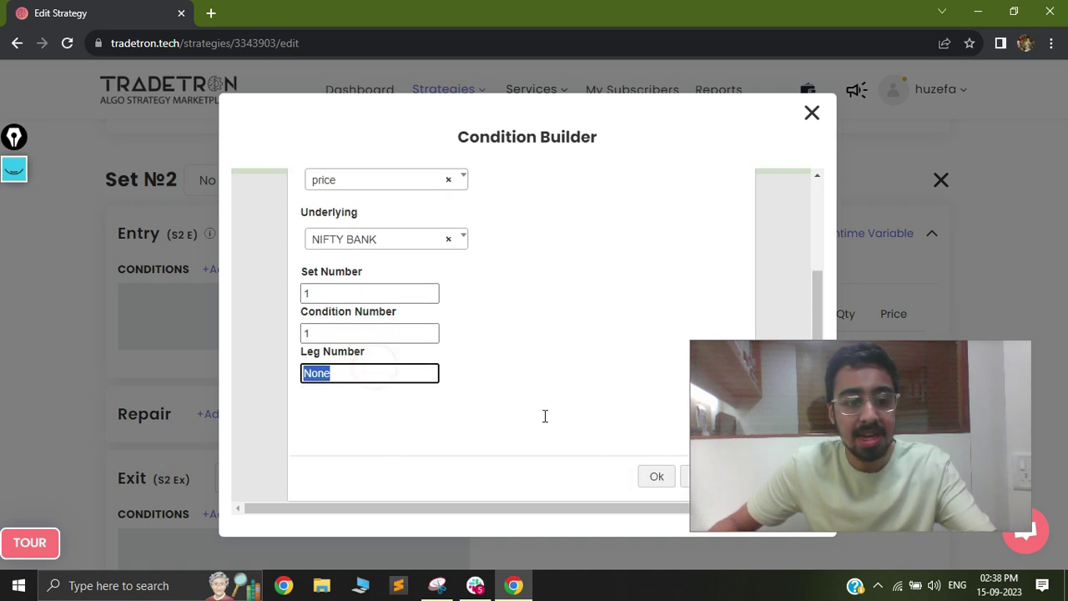
text(1)
click(653, 474)
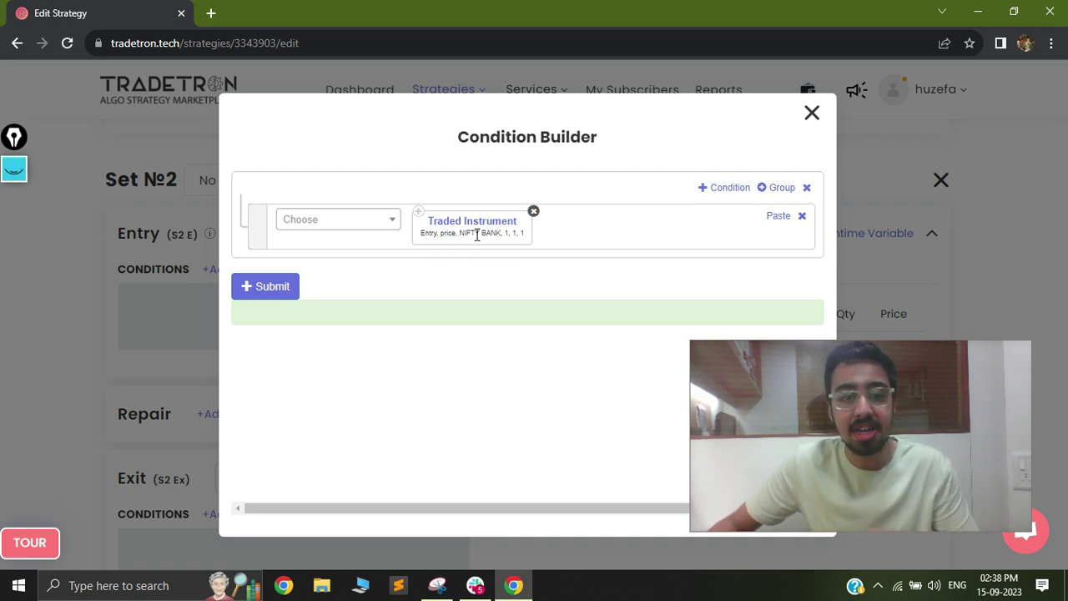
Add a < comparison after the Traded Instrument block and place a copy of that block behind it.
click(346, 219)
text(<)
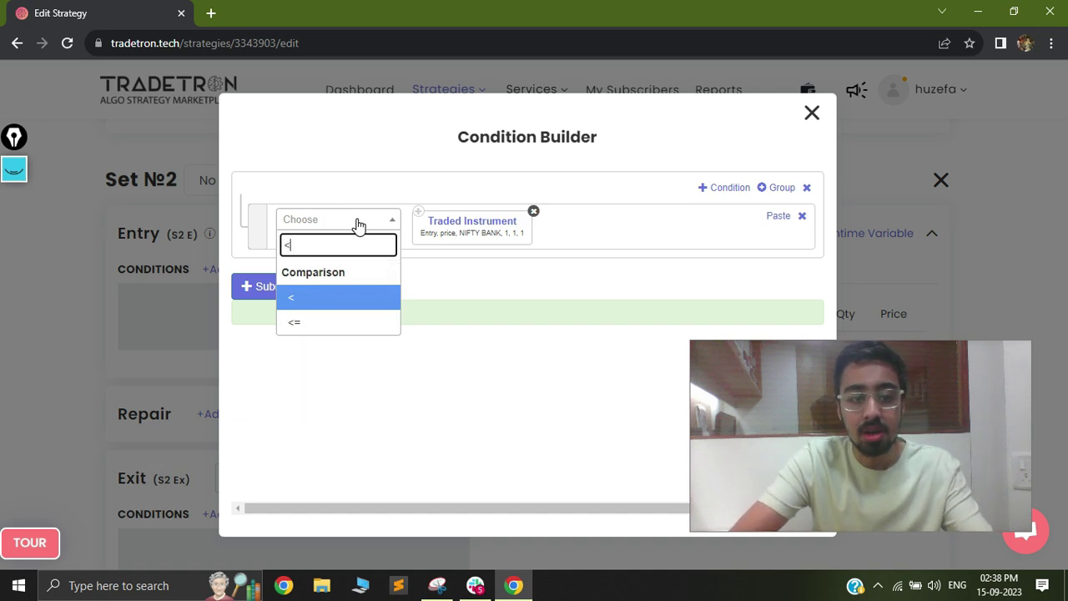
click(335, 296)
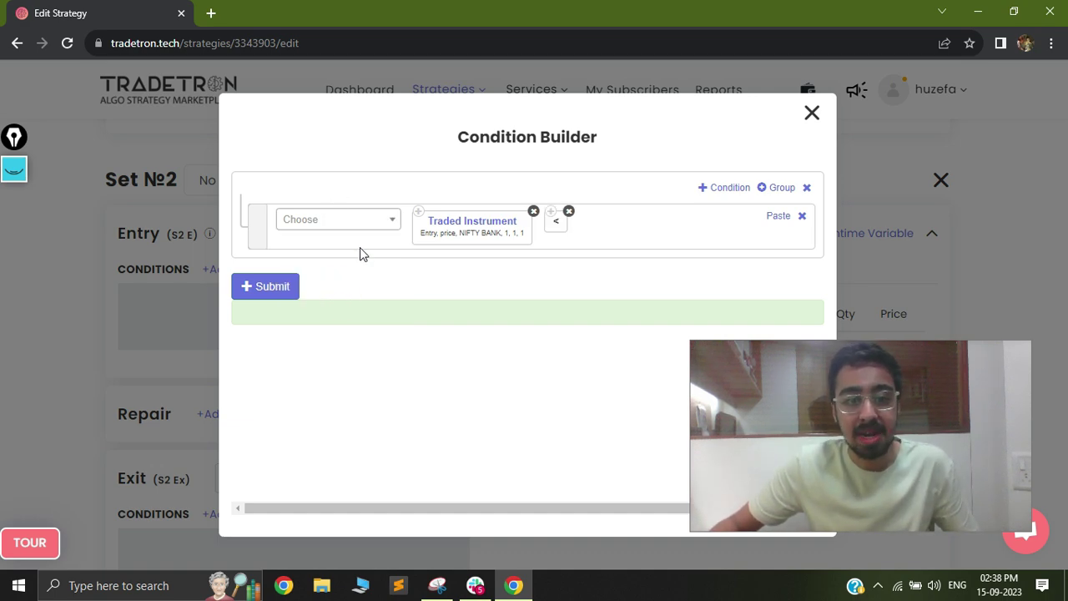
click(350, 222)
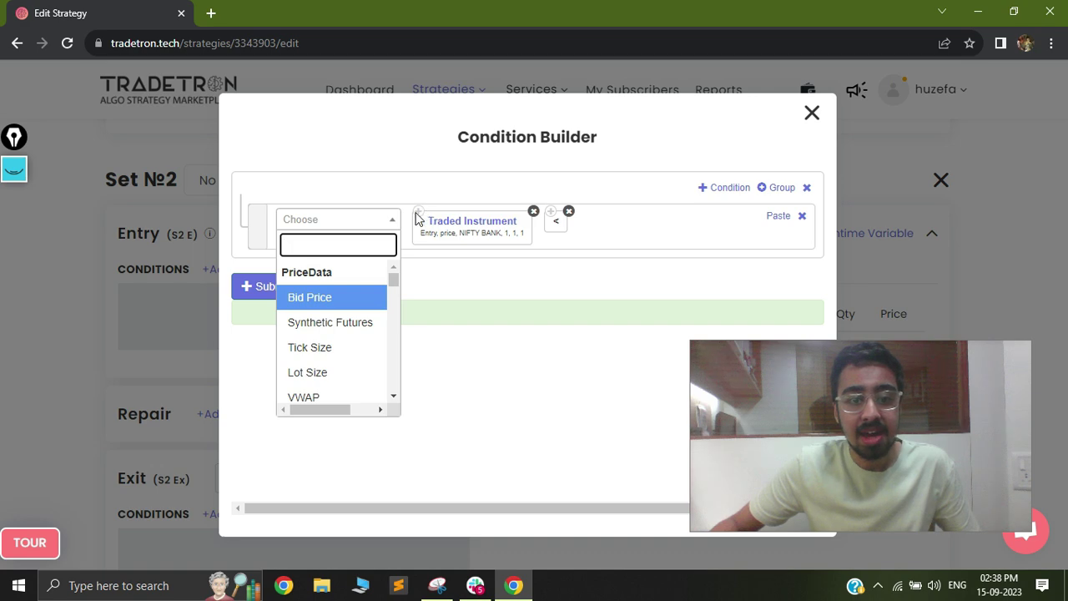
click(418, 215)
click(742, 189)
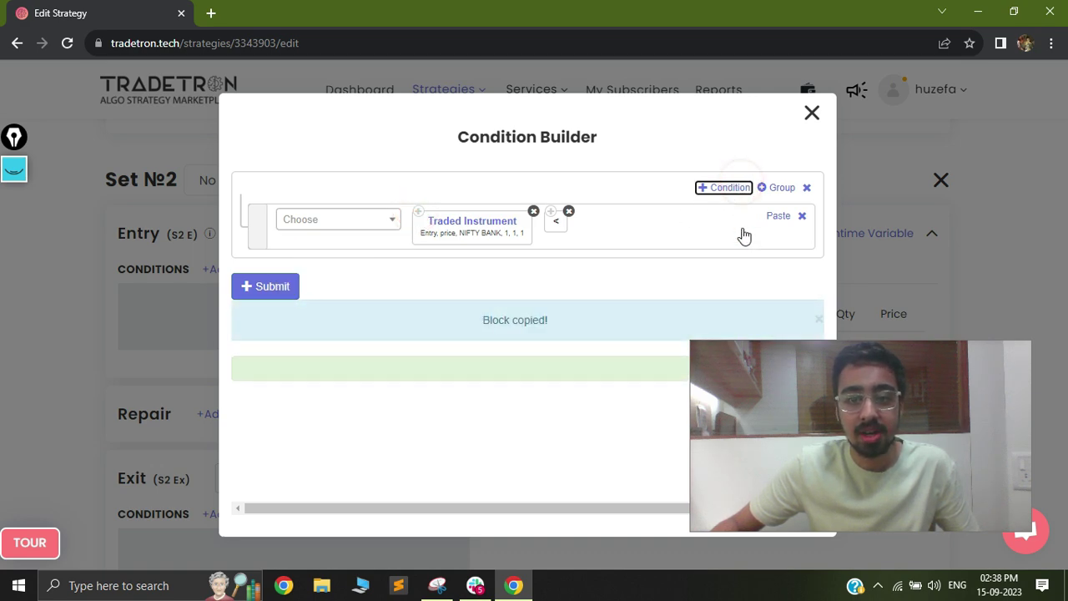
click(777, 216)
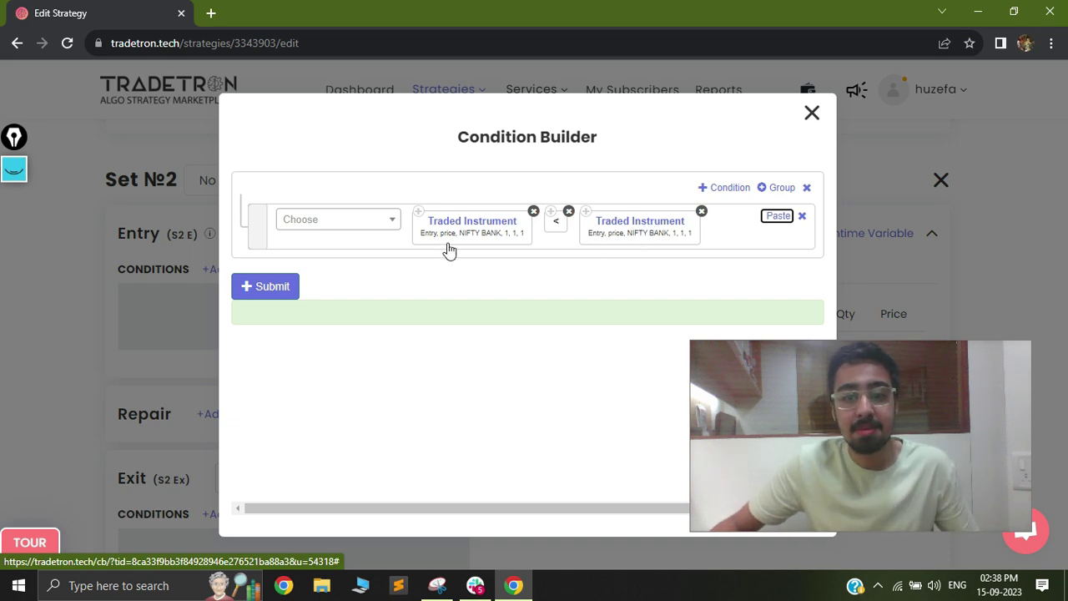
Change the condition type of the copied Traded Instrument block to Repair Once and confirm its parameters.
click(641, 221)
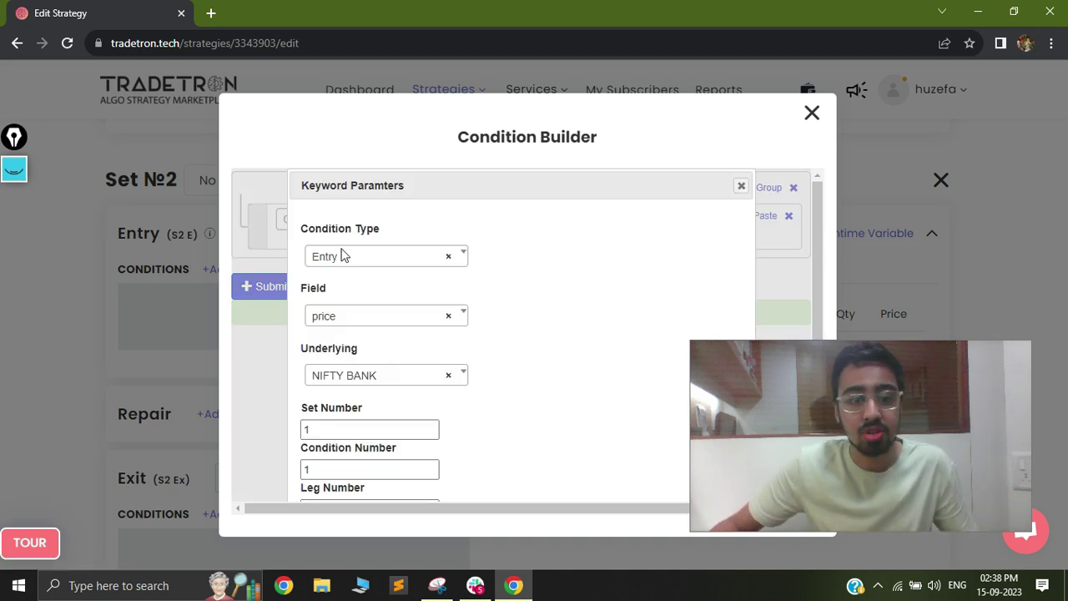
click(340, 245)
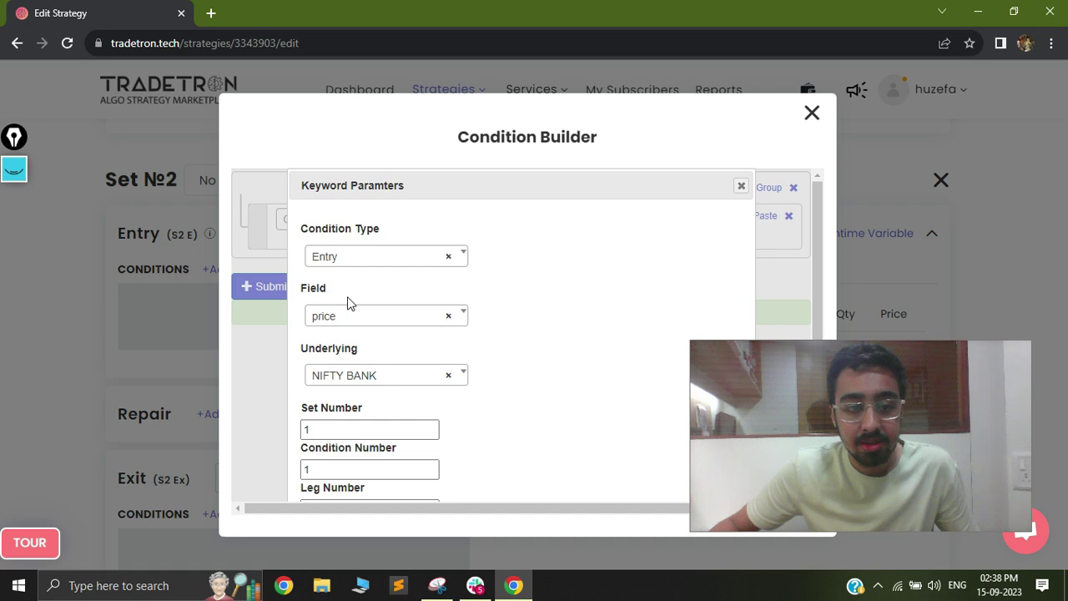
click(359, 256)
click(349, 339)
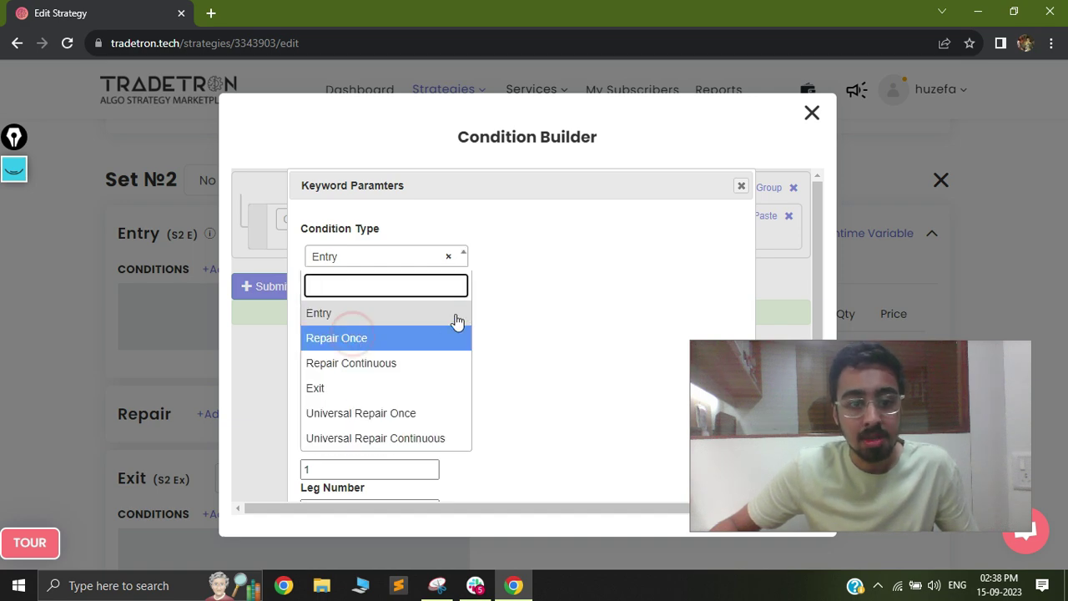
scroll(491, 357, down, 1)
scroll(491, 357, down, 1)
click(651, 483)
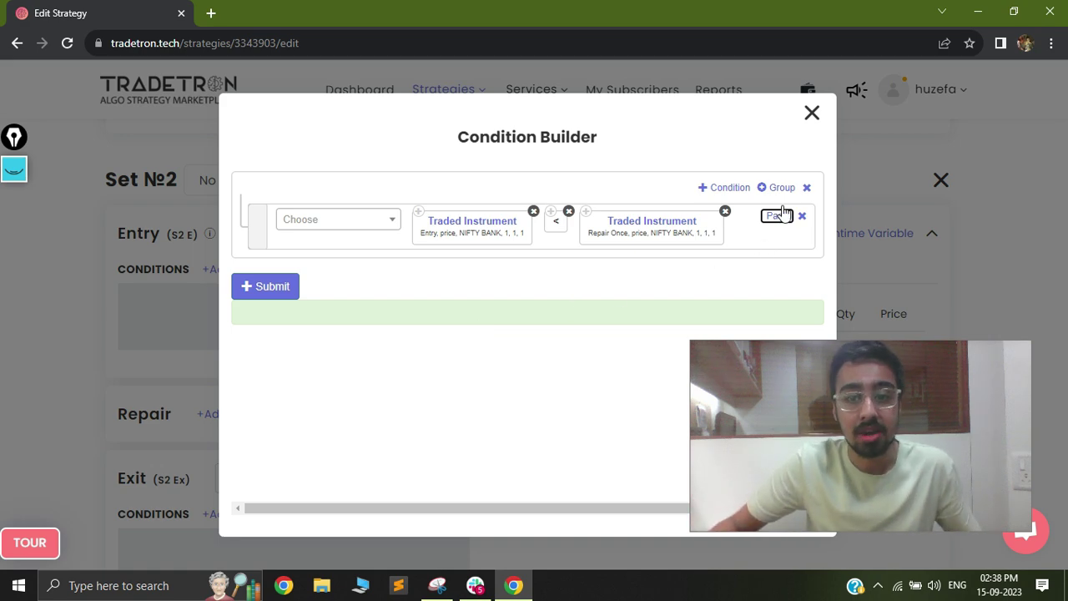
Add a second AND condition row containing a Get Runtime keyword for the variable s1r1.
click(718, 189)
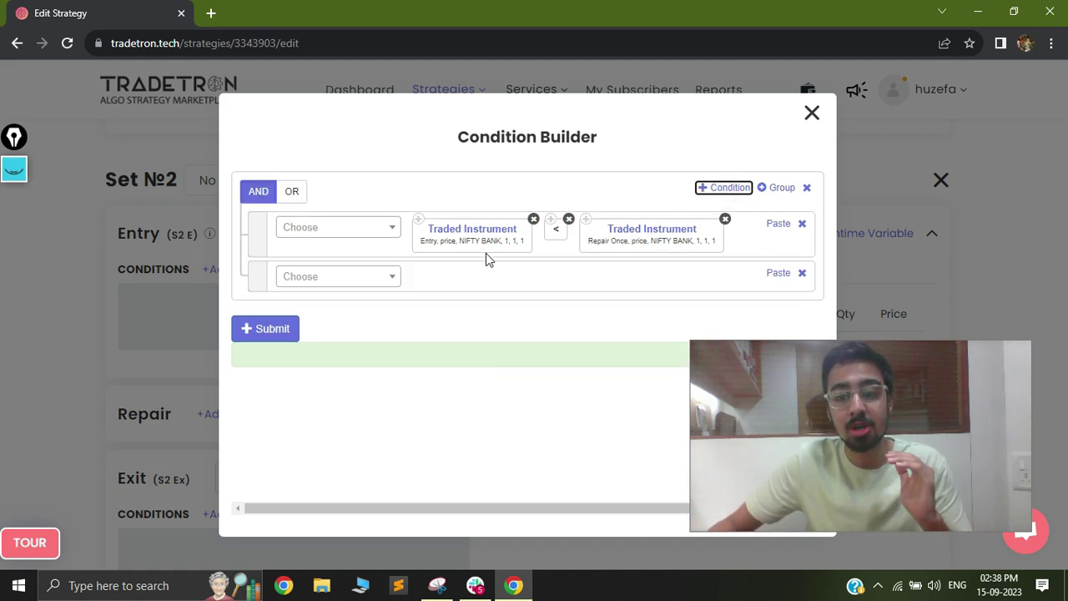
click(344, 279)
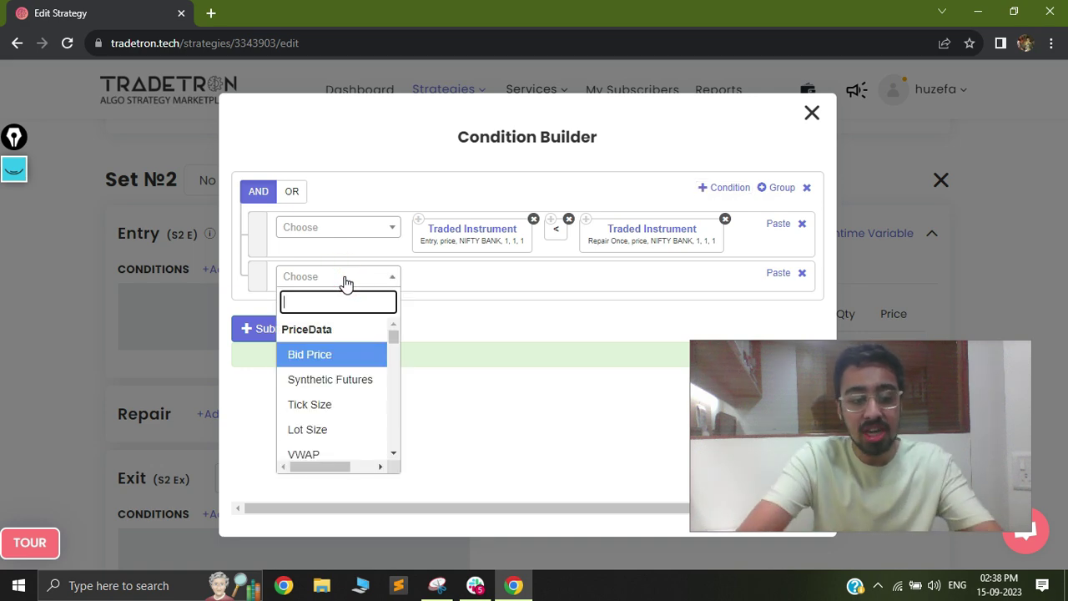
text(get)
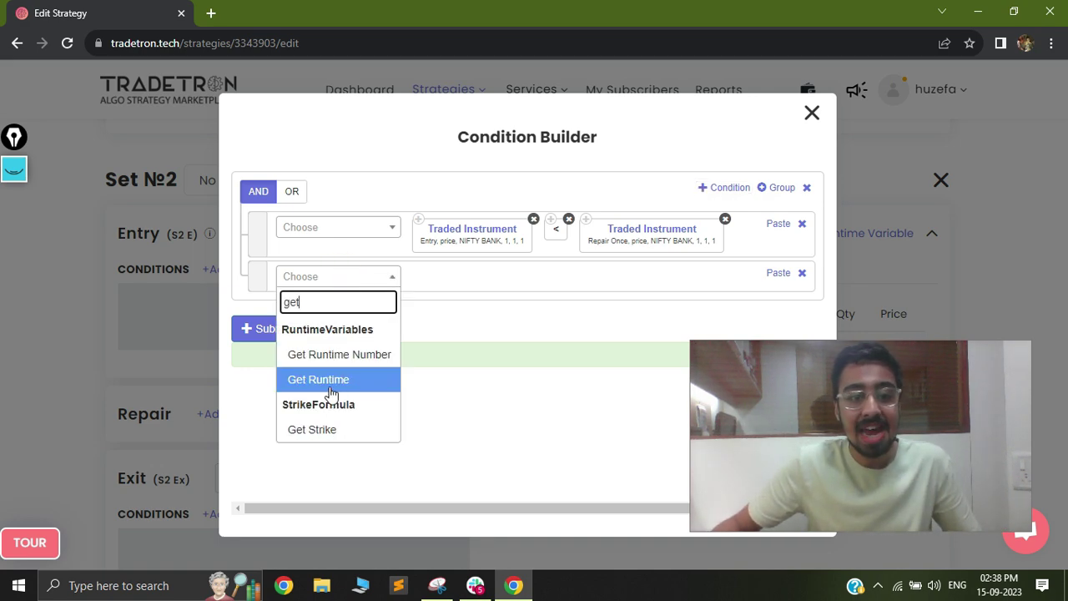
click(330, 381)
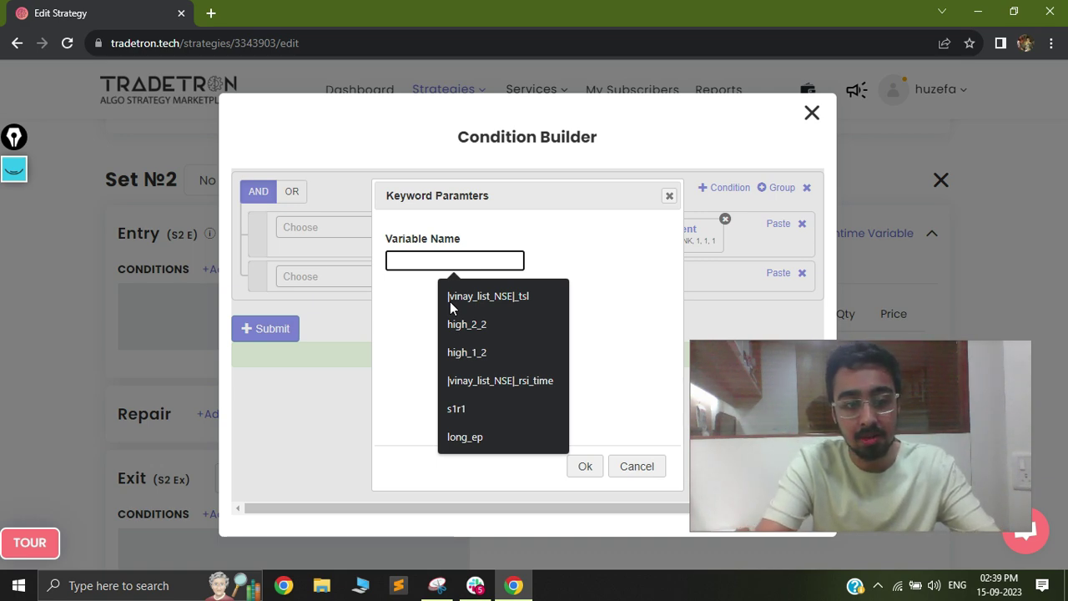
text(s1r1)
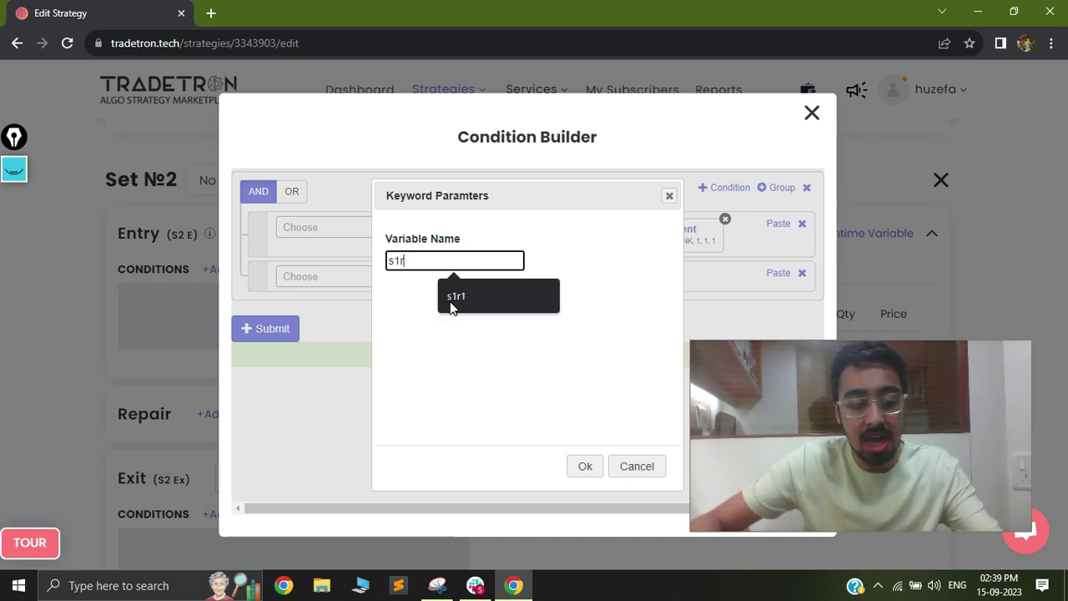
click(574, 464)
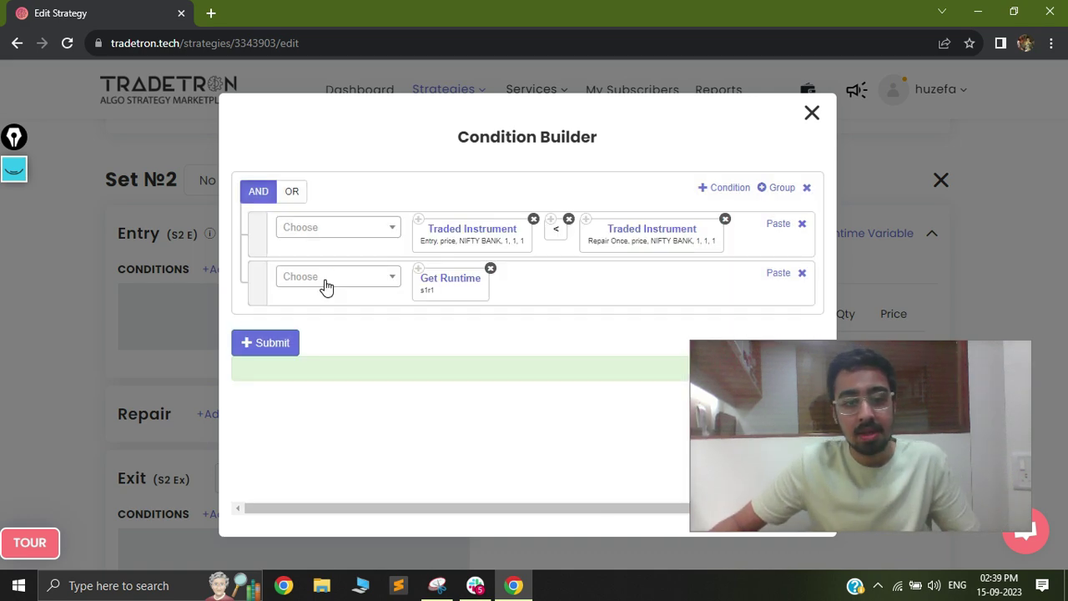
Complete the Get Runtime s1r1 condition row with an = comparison to the number 1.
click(326, 284)
text(=)
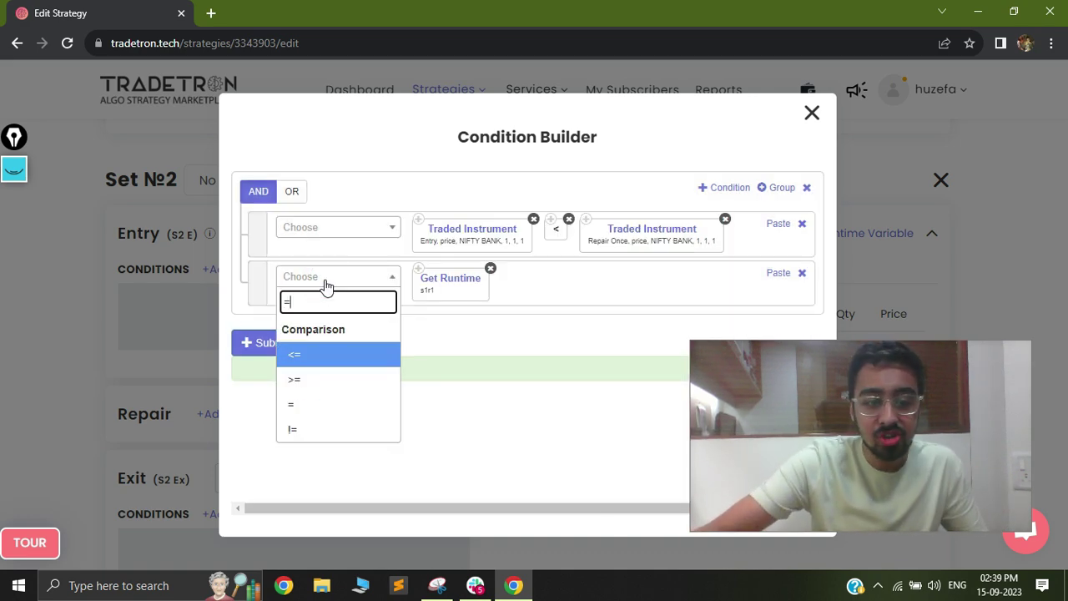
click(312, 406)
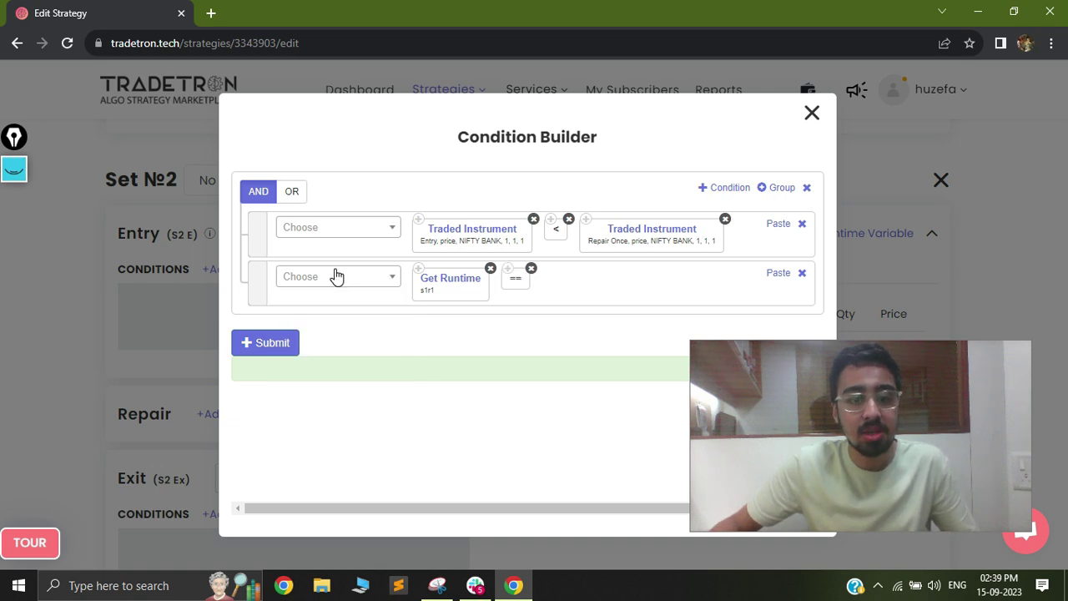
click(336, 272)
text(num)
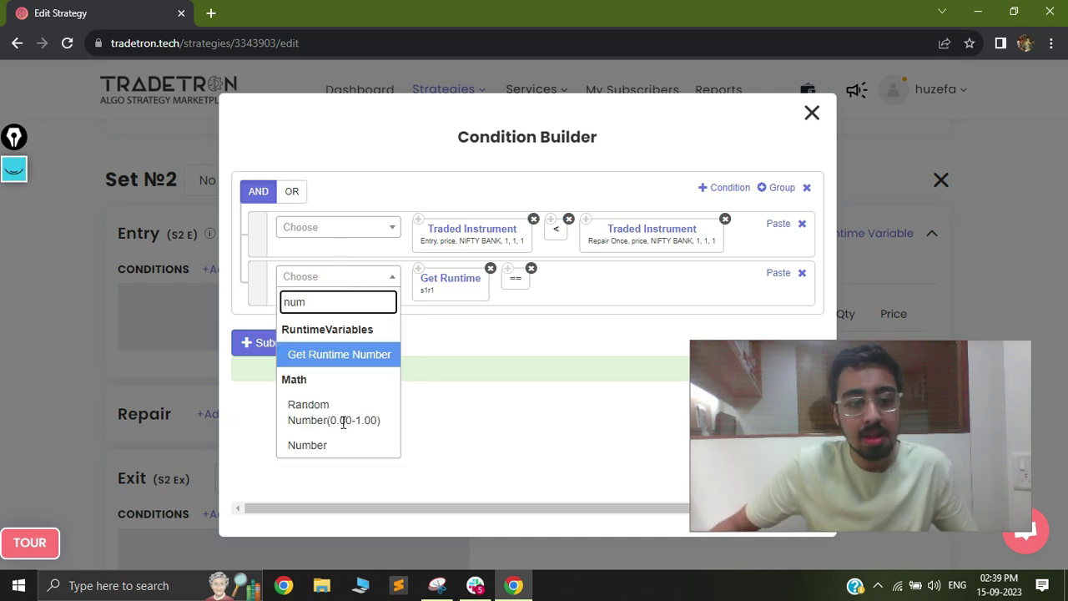
click(344, 447)
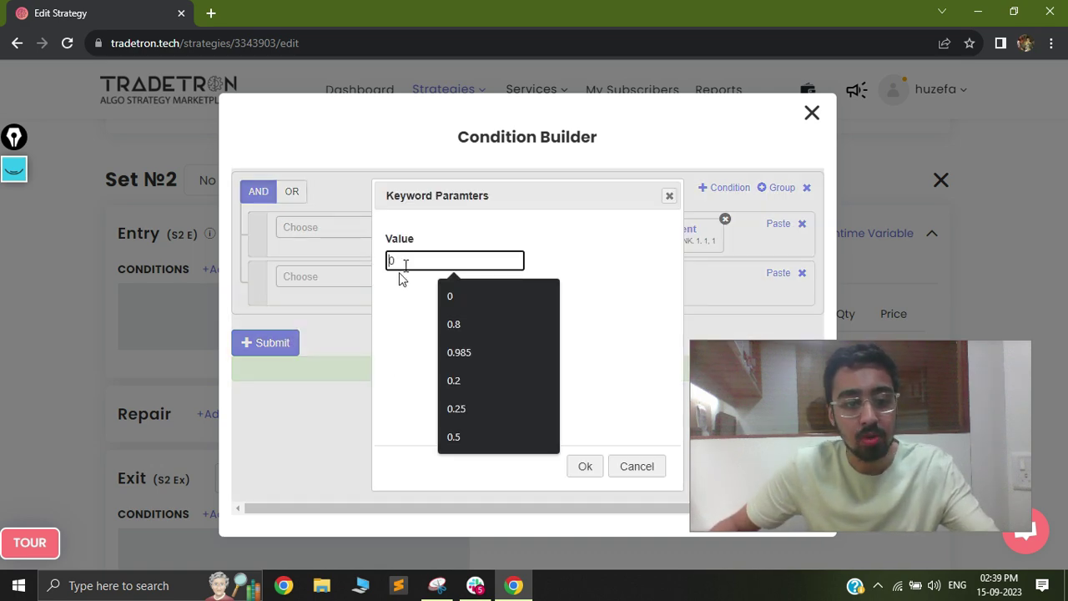
text(1)
click(587, 468)
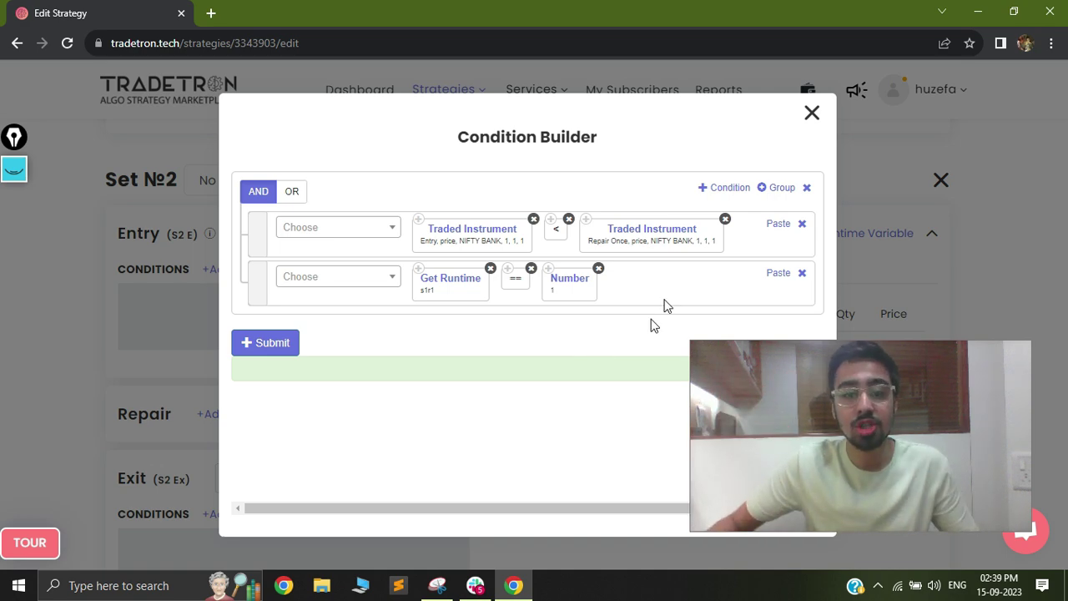
Add a third AND condition row containing an LTP keyword with Traded Instrument Name as its instrument.
click(723, 190)
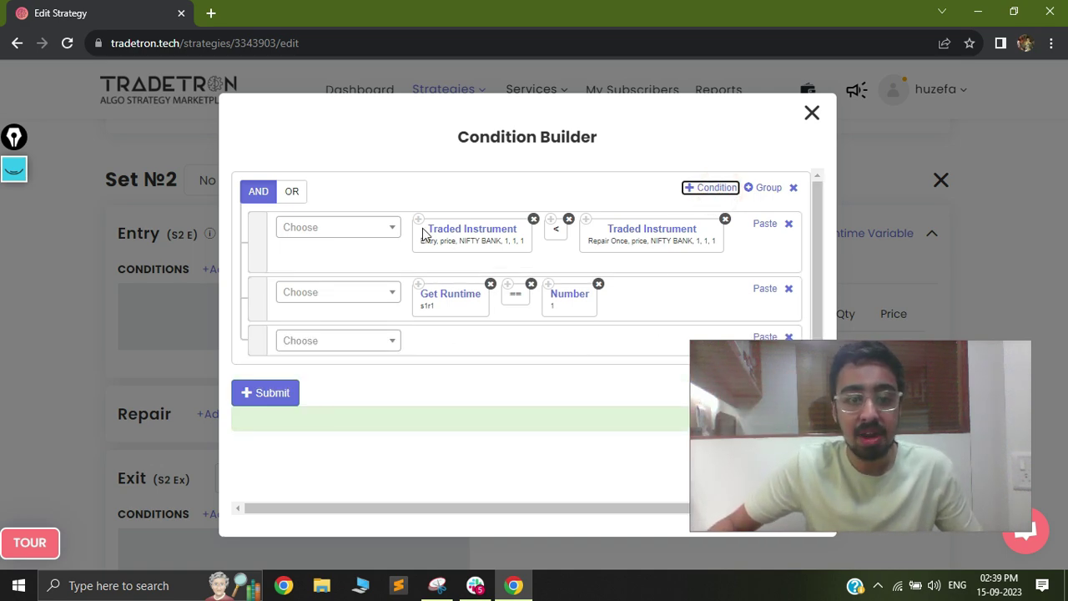
click(353, 344)
text(ltp)
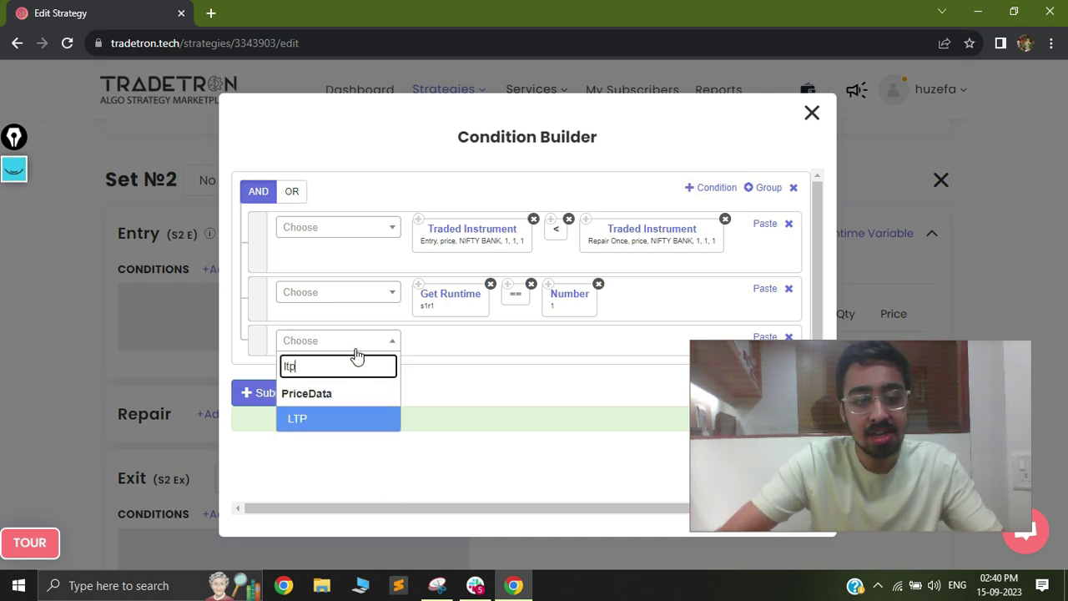
click(341, 419)
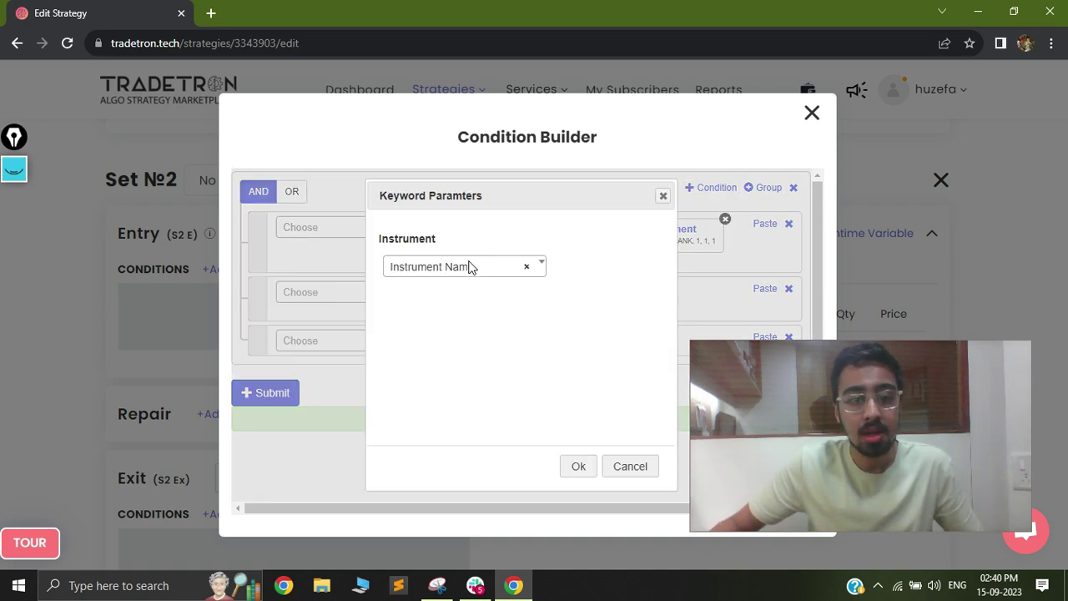
click(468, 265)
click(446, 421)
click(579, 466)
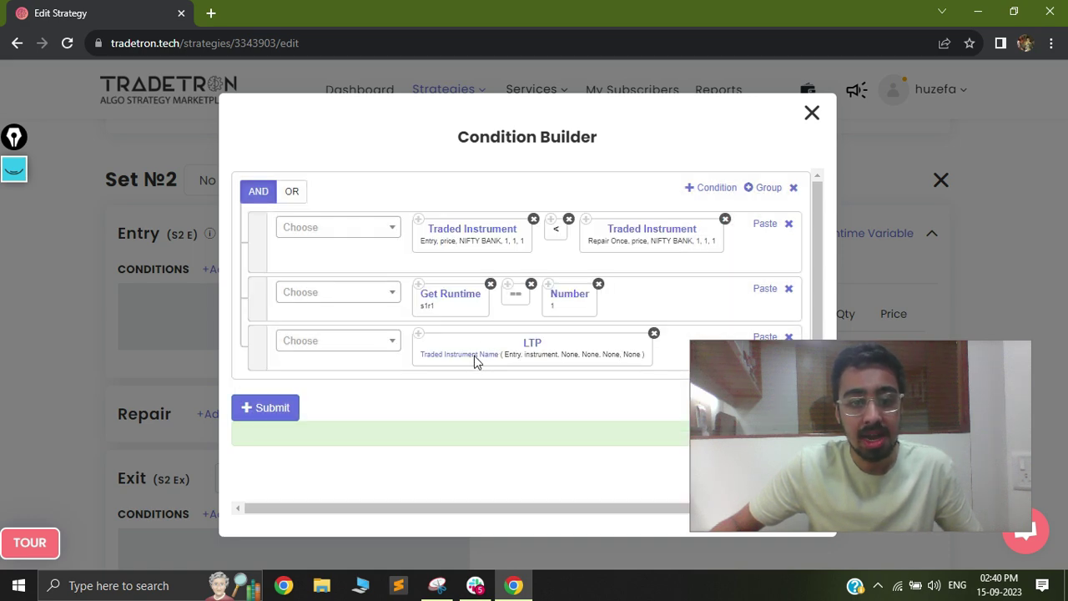
Set the LTP block's Traded Instrument Name to underlying NIFTY BANK with set, condition and leg number 1, and confirm its parameters.
click(474, 356)
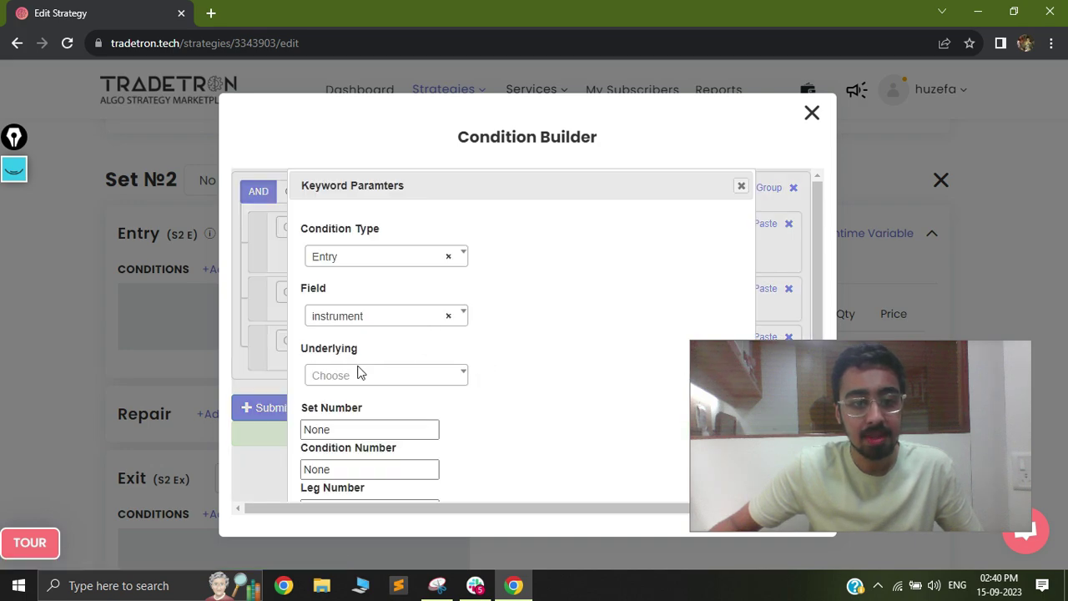
click(358, 371)
click(359, 373)
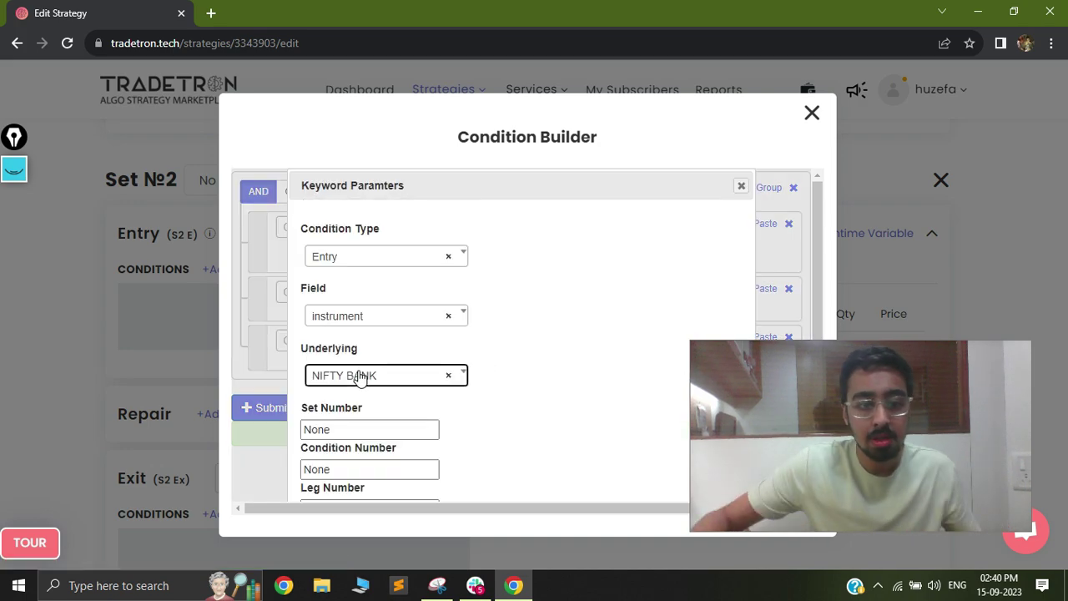
double_click(362, 429)
text(1)
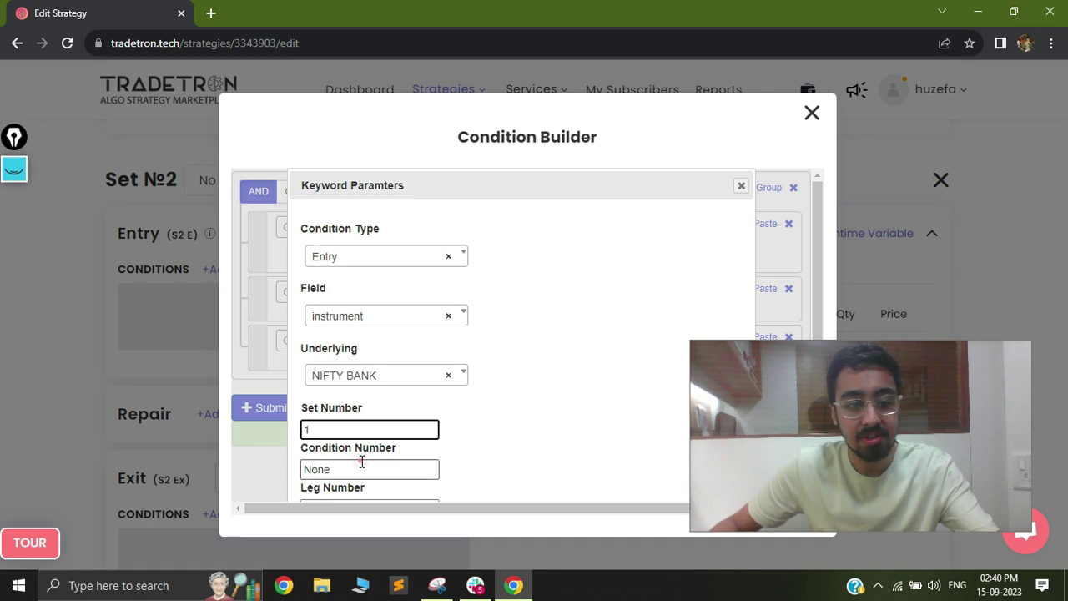
double_click(363, 466)
text(1)
scroll(363, 461, down, 1)
double_click(370, 434)
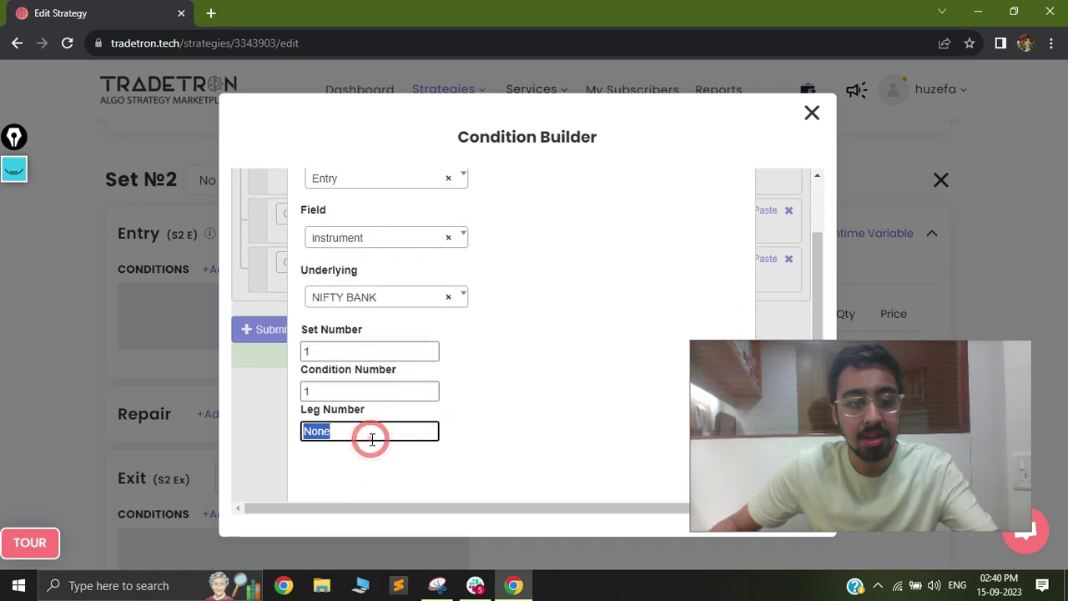
text(1)
scroll(483, 413, down, 1)
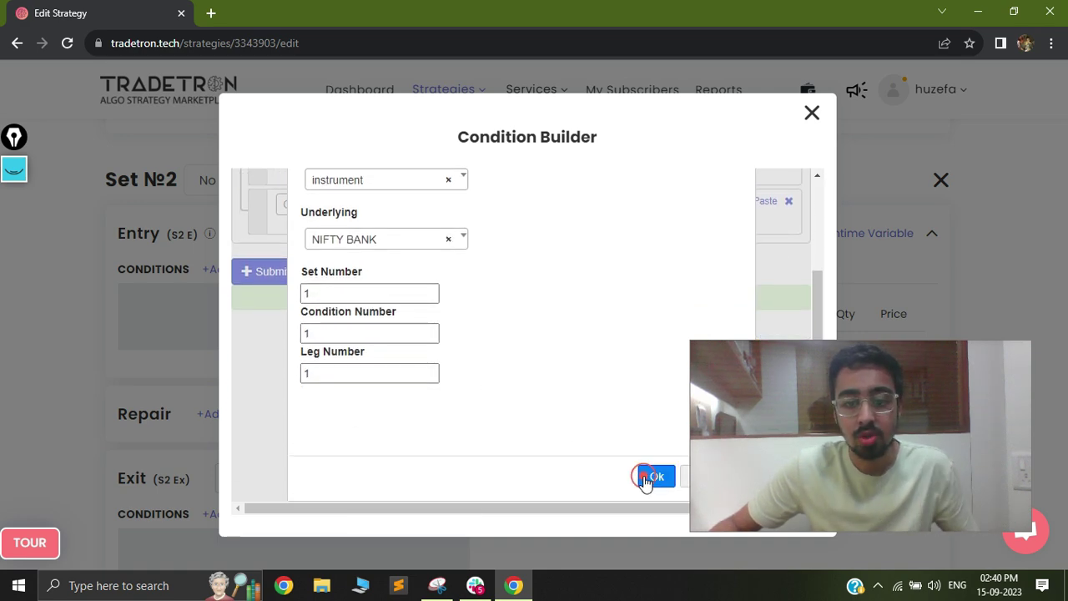
click(642, 477)
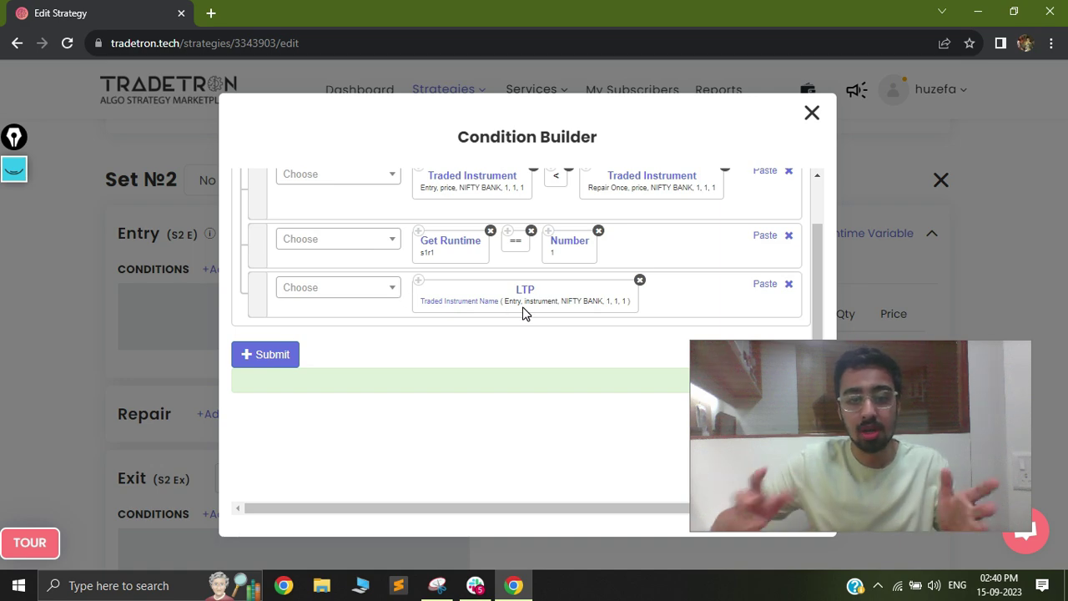
Add a < comparison and a copy of the Entry price Traded Instrument block after LTP, and submit the Set 2 entry condition.
click(365, 293)
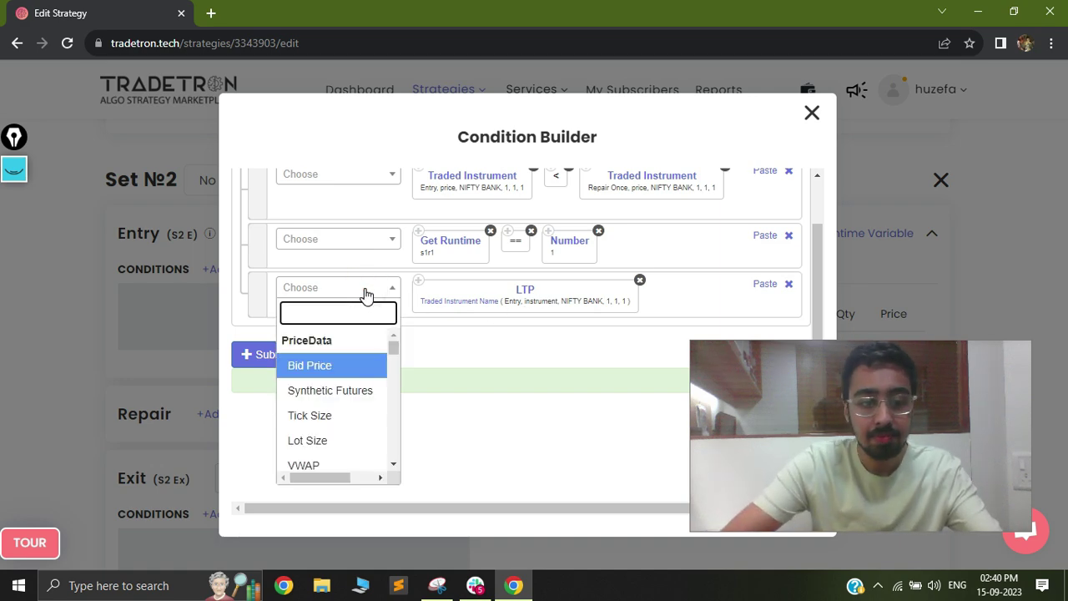
text(<)
click(343, 366)
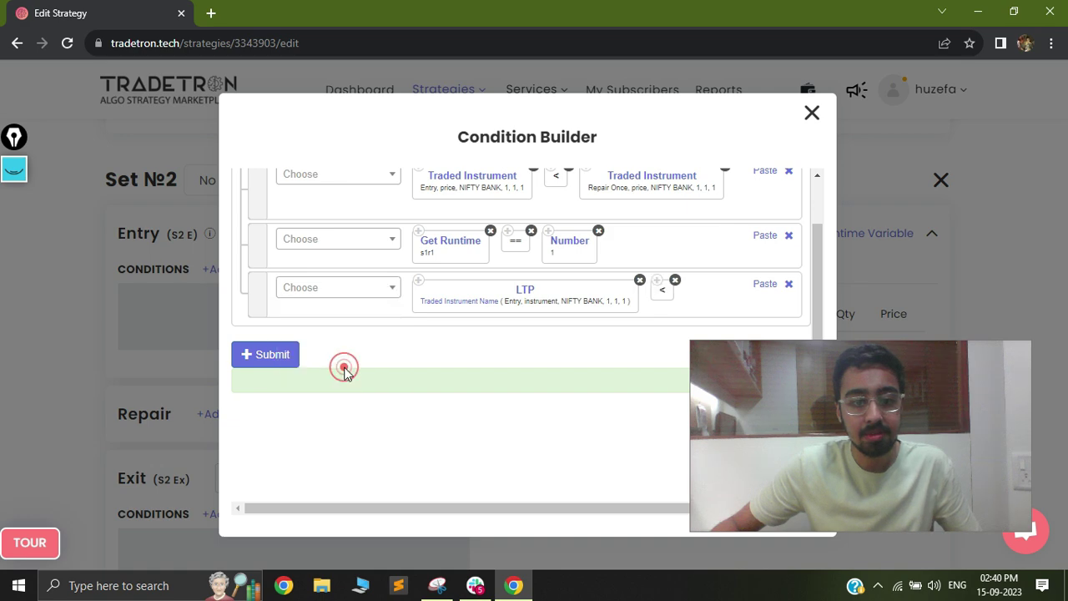
scroll(503, 334, up, 1)
click(420, 222)
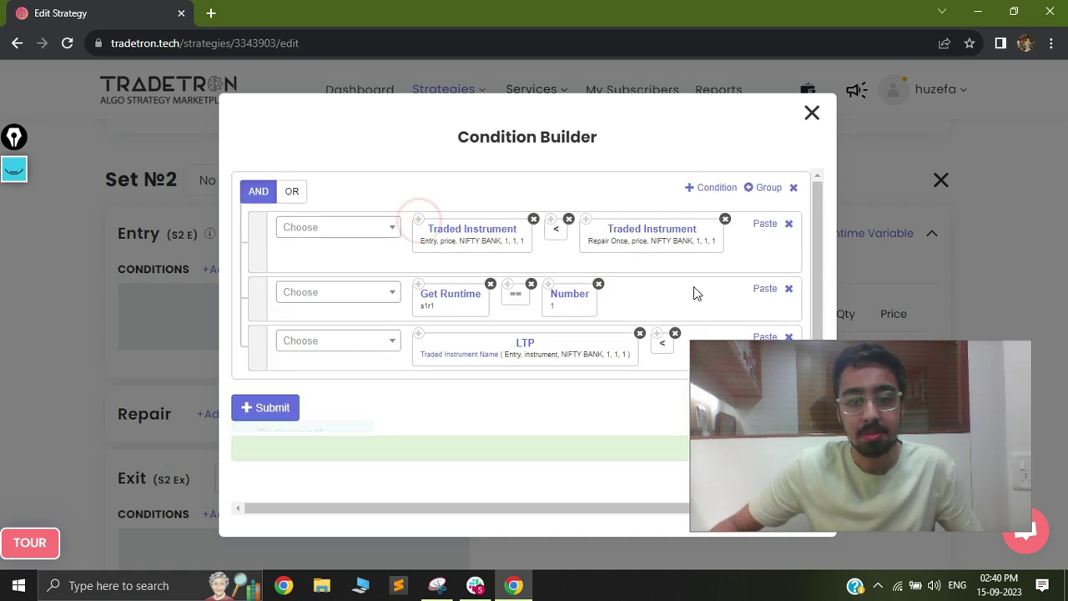
scroll(727, 308, down, 2)
click(765, 227)
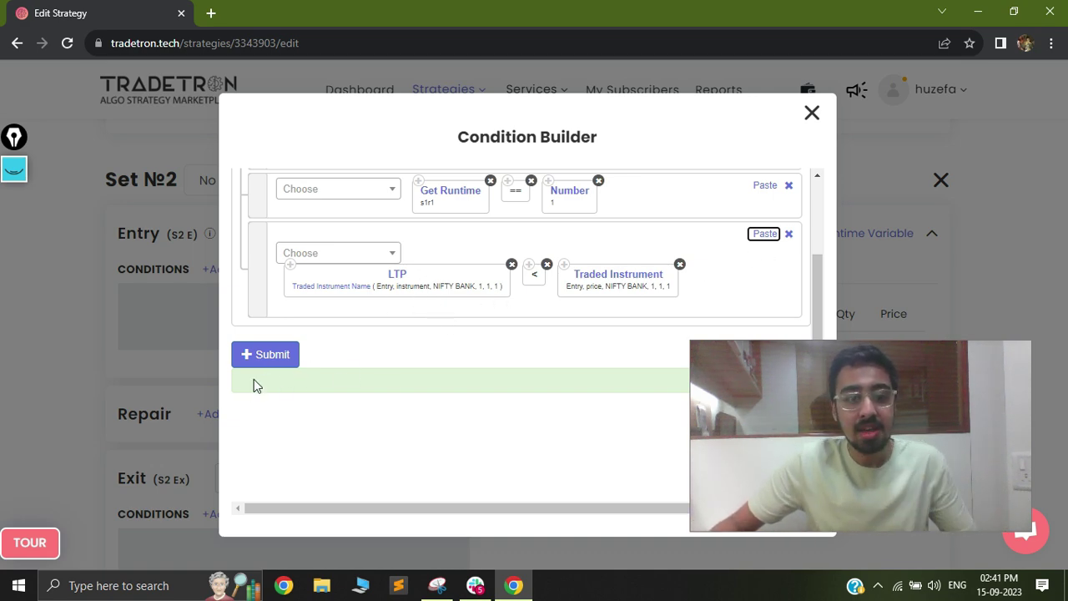
click(276, 364)
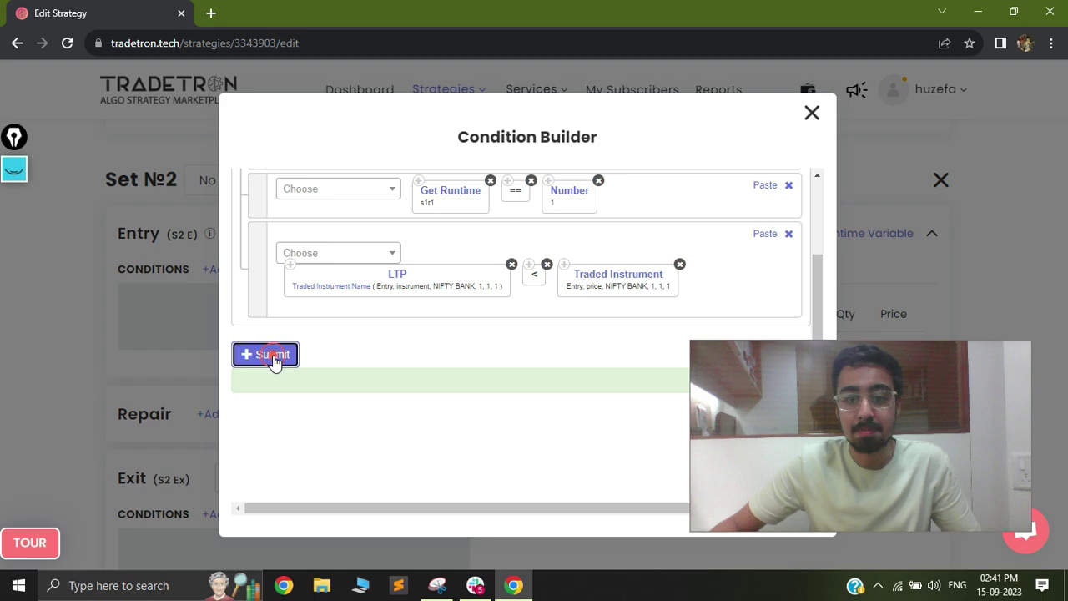
click(811, 113)
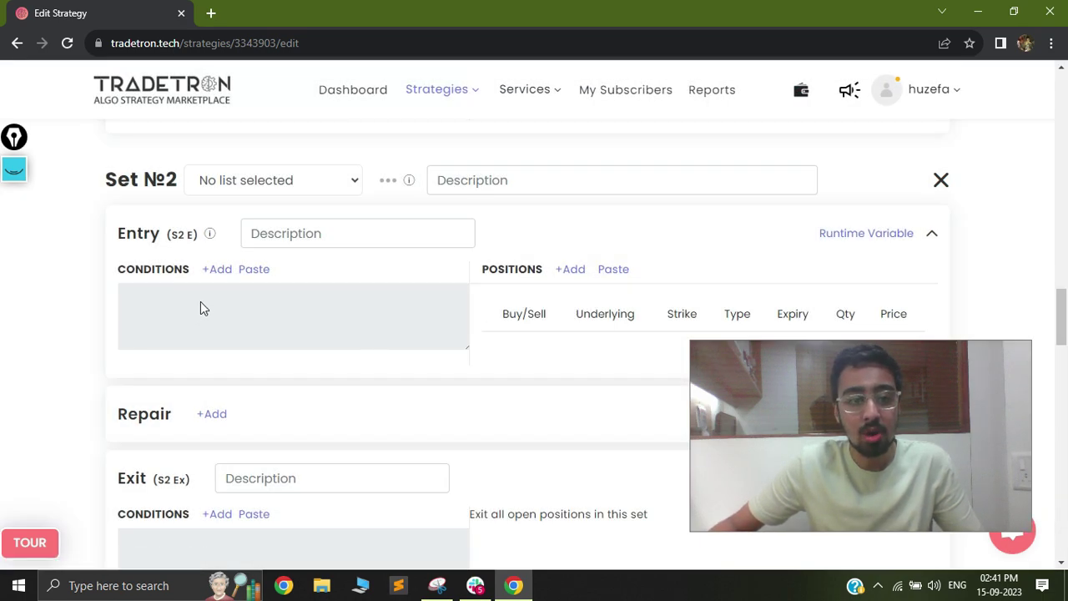
Copy the NIFTY BANK buy leg of Repair Once S1 R1 into the Set 2 entry positions.
scroll(512, 225, up, 7)
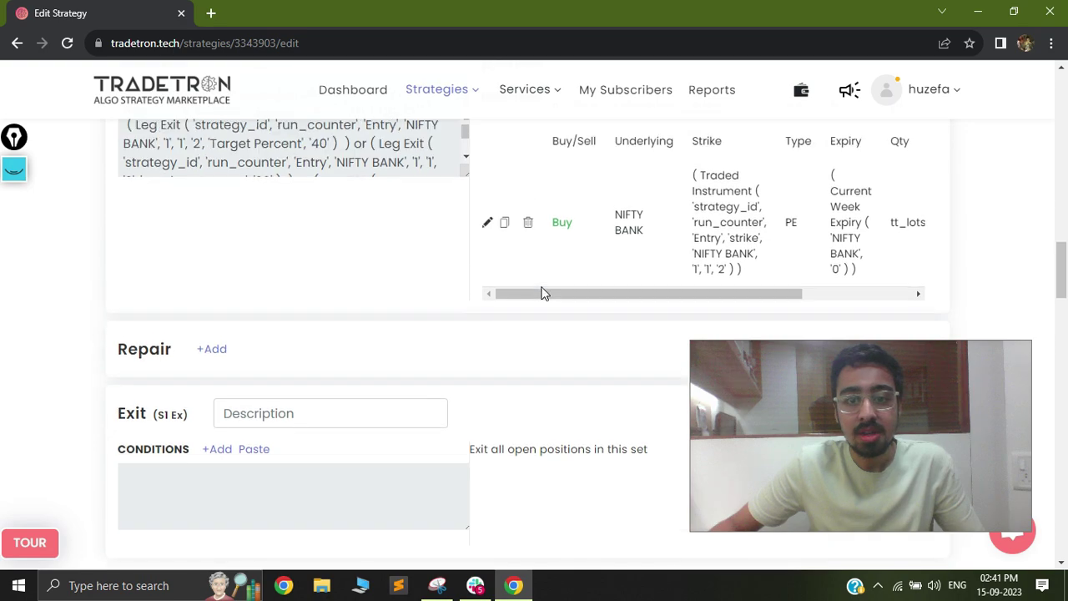
scroll(516, 299, up, 4)
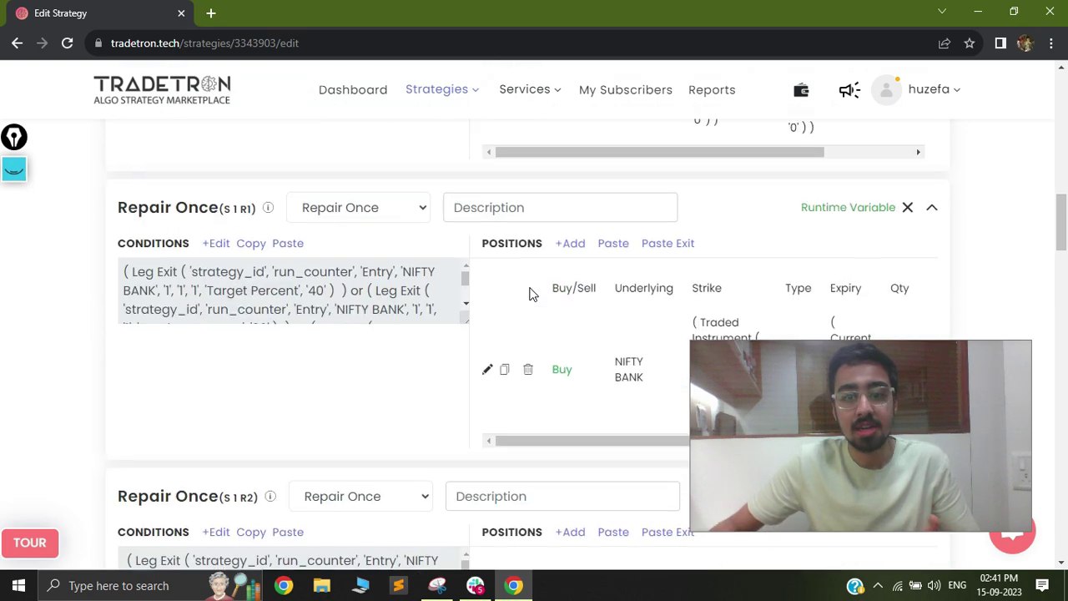
click(506, 370)
scroll(560, 292, down, 3)
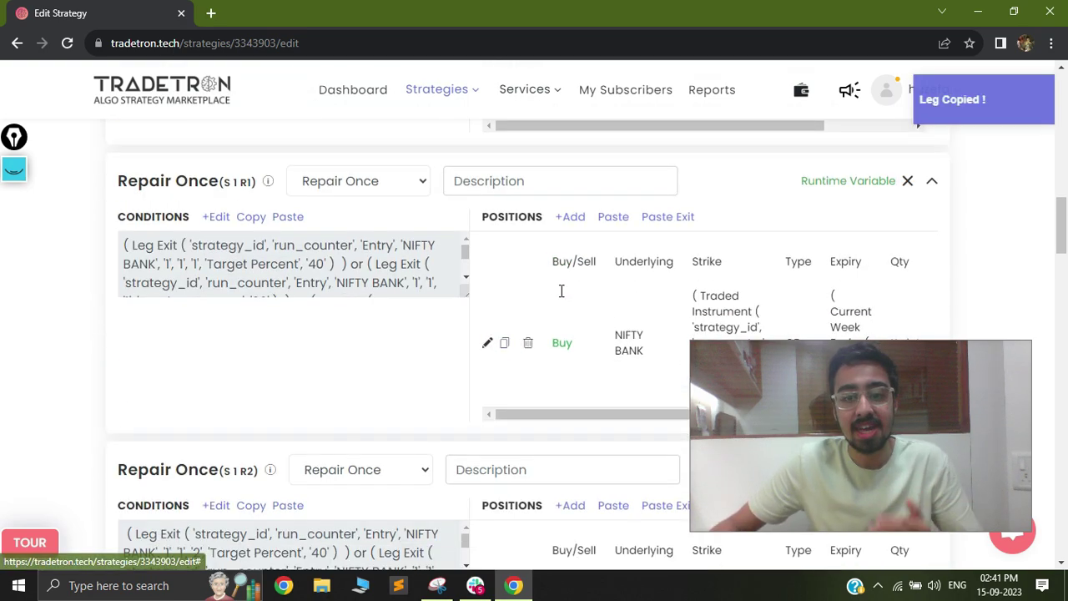
scroll(563, 307, down, 6)
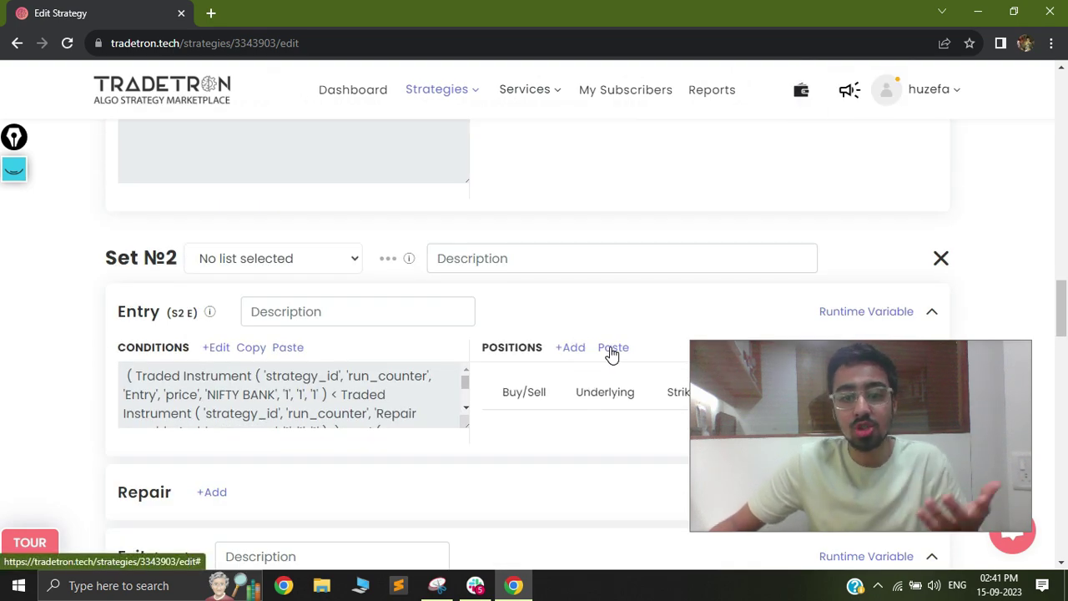
click(611, 349)
Change the pasted NIFTY BANK call leg in the Set 2 entry from Buy to Sell and update the position.
scroll(492, 392, down, 1)
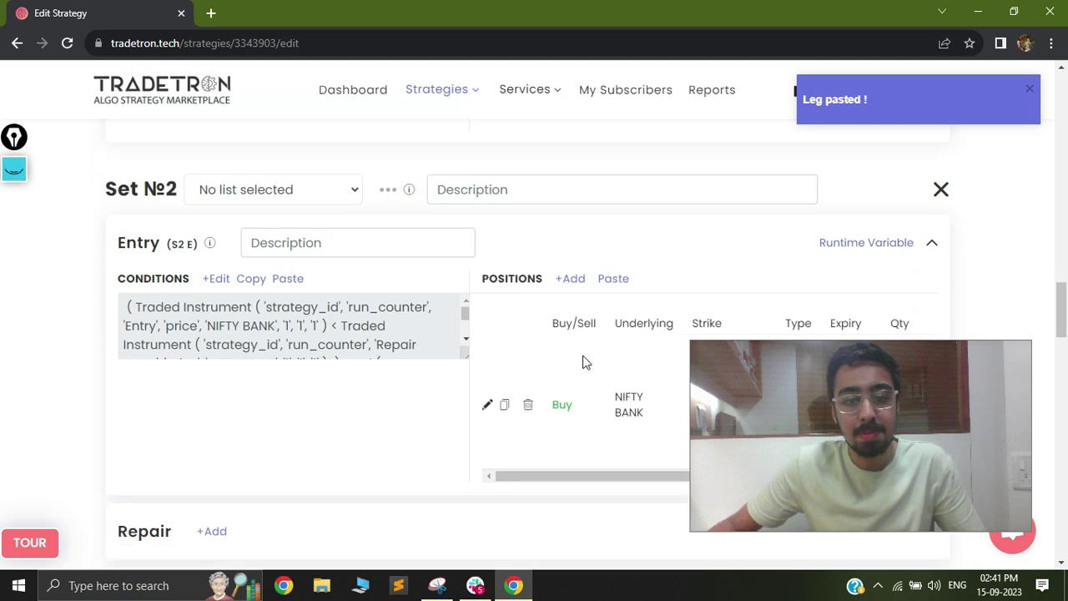
click(571, 269)
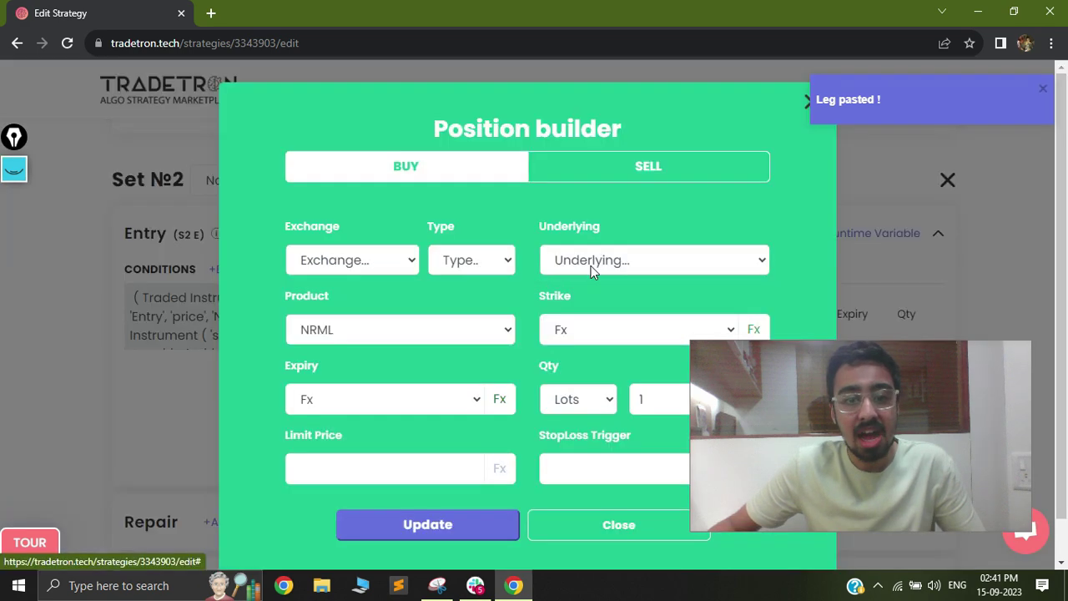
click(651, 169)
click(450, 527)
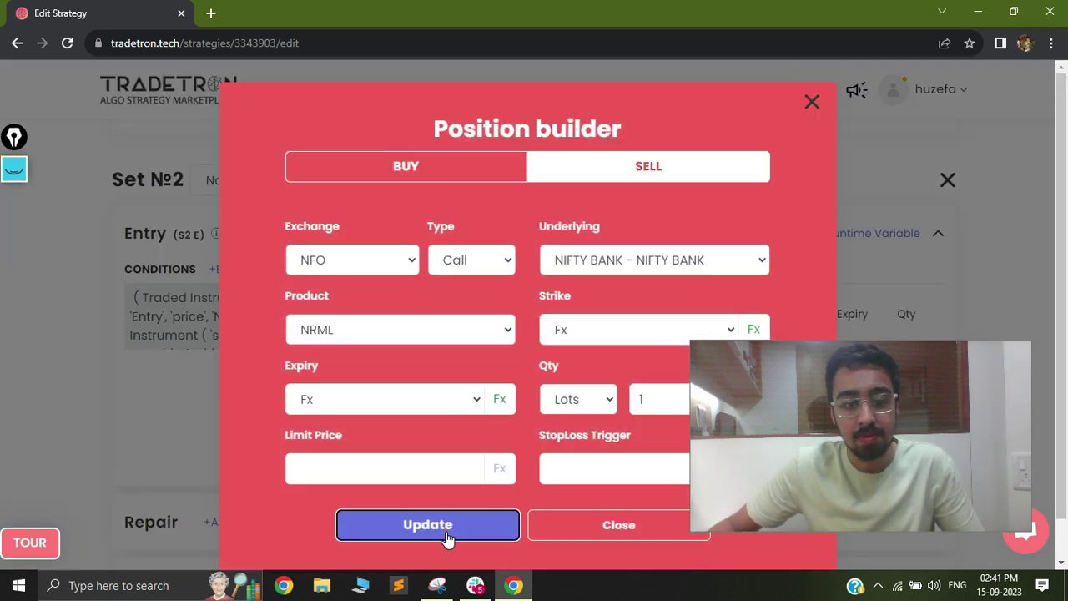
click(603, 524)
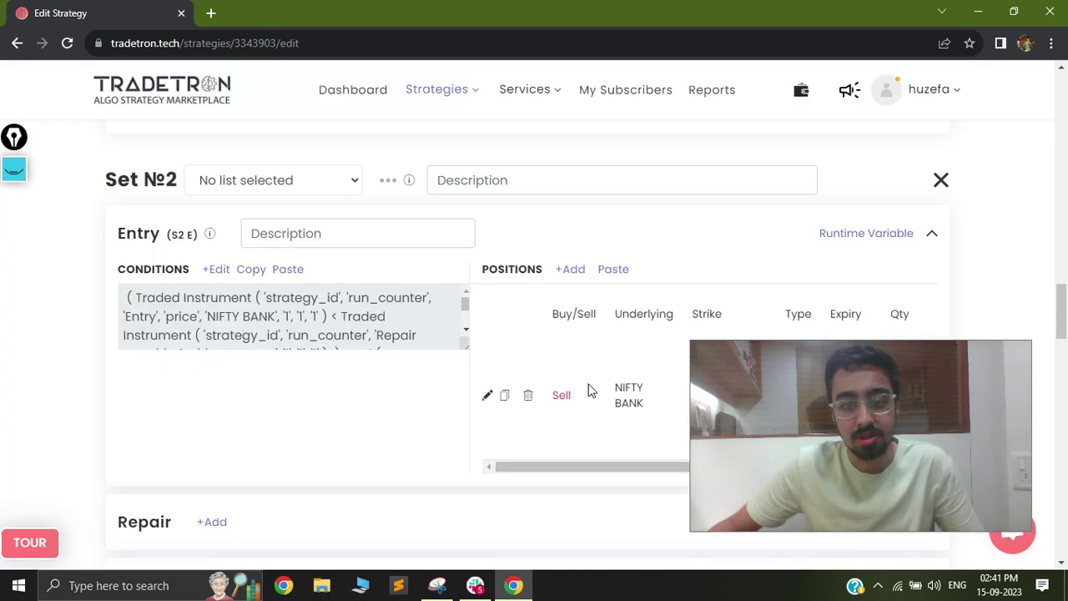
Add a Repair Once to Set 2 and fill its conditions with a copy of the Repair Once S1 R1 conditions.
scroll(529, 357, down, 2)
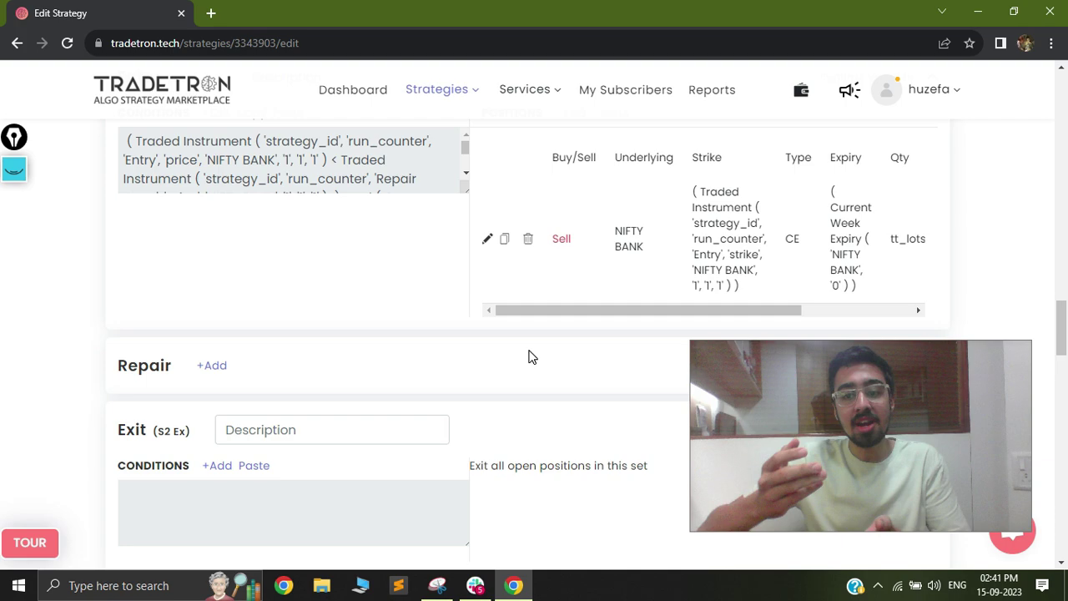
scroll(322, 306, up, 4)
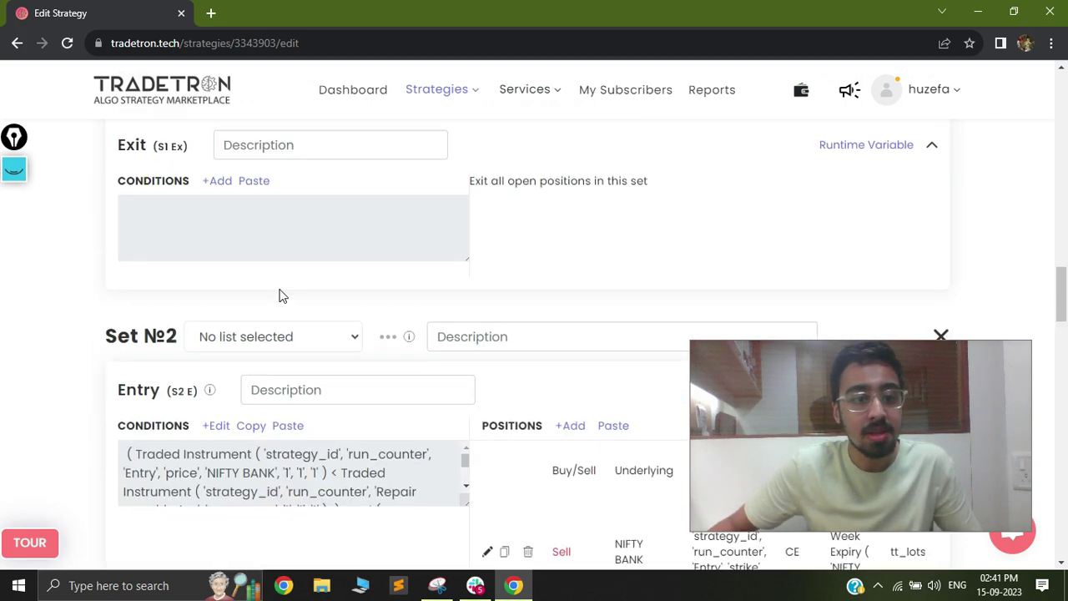
scroll(281, 296, up, 8)
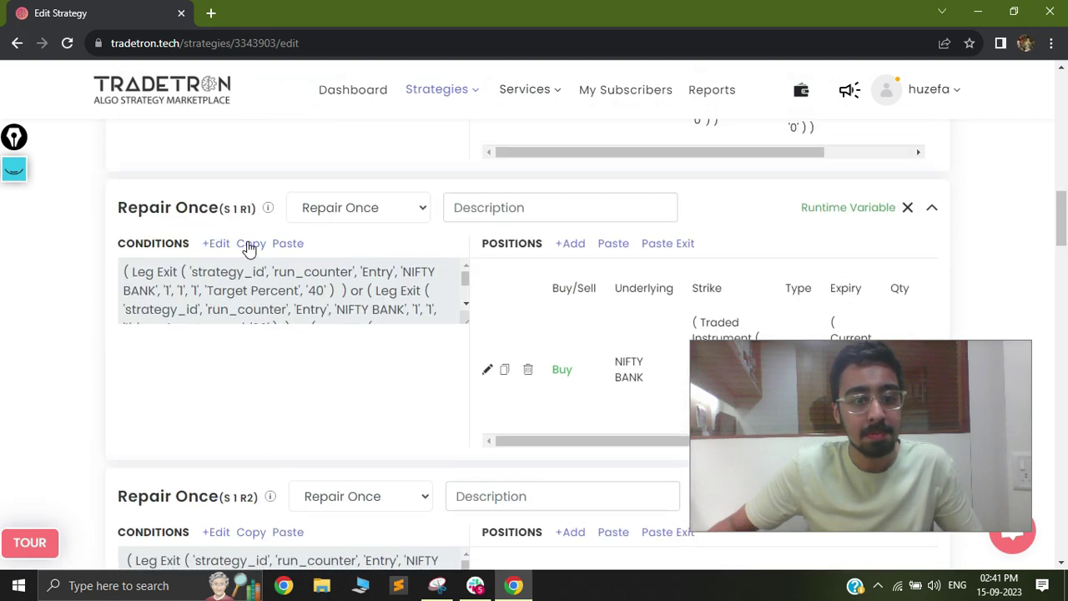
click(250, 243)
scroll(259, 316, down, 2)
scroll(275, 389, down, 5)
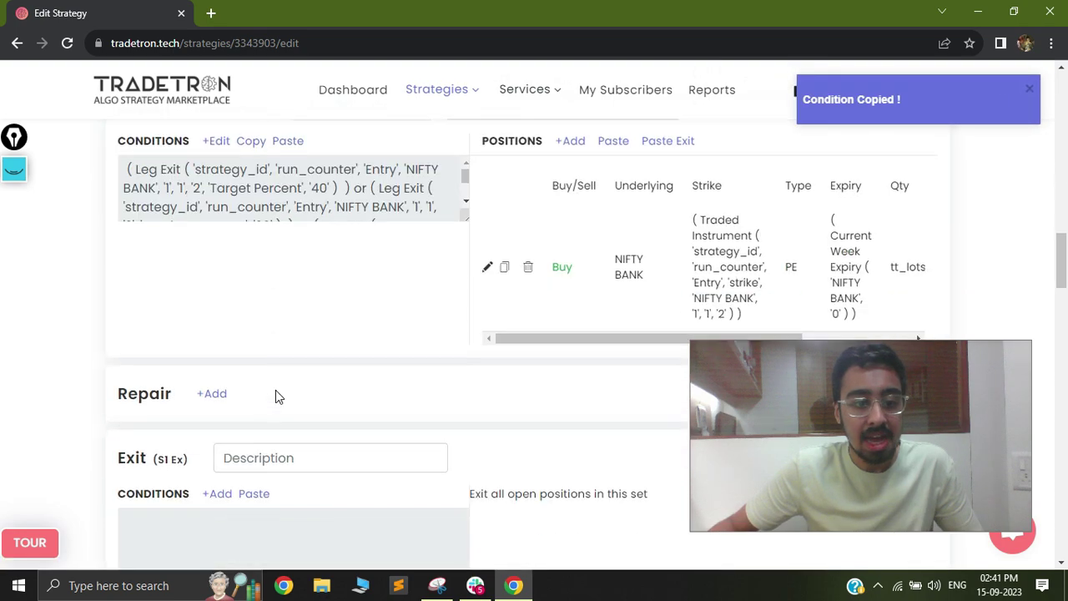
scroll(276, 396, down, 8)
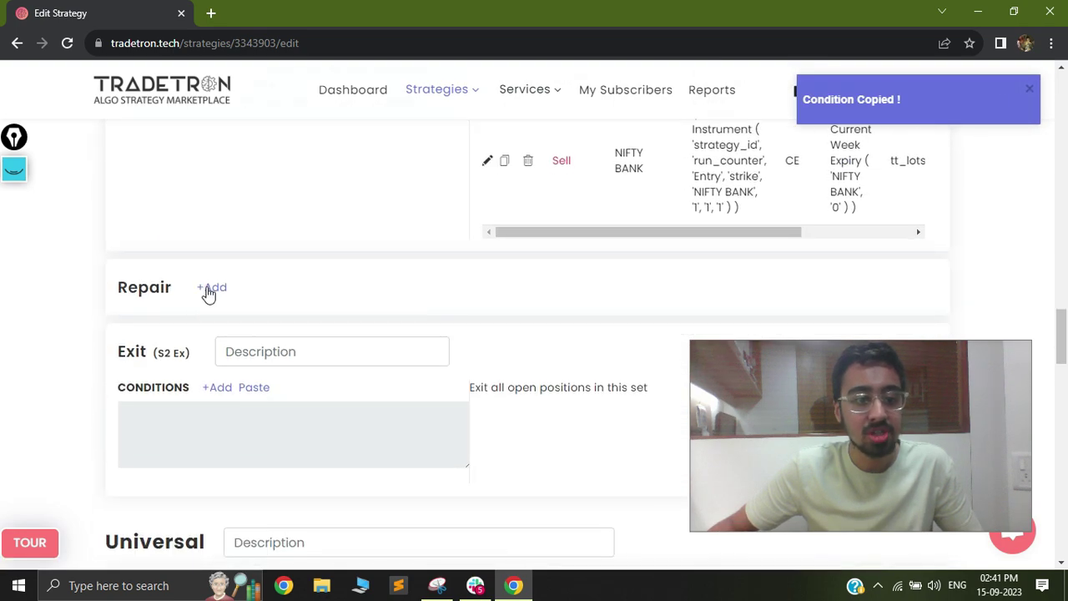
click(209, 290)
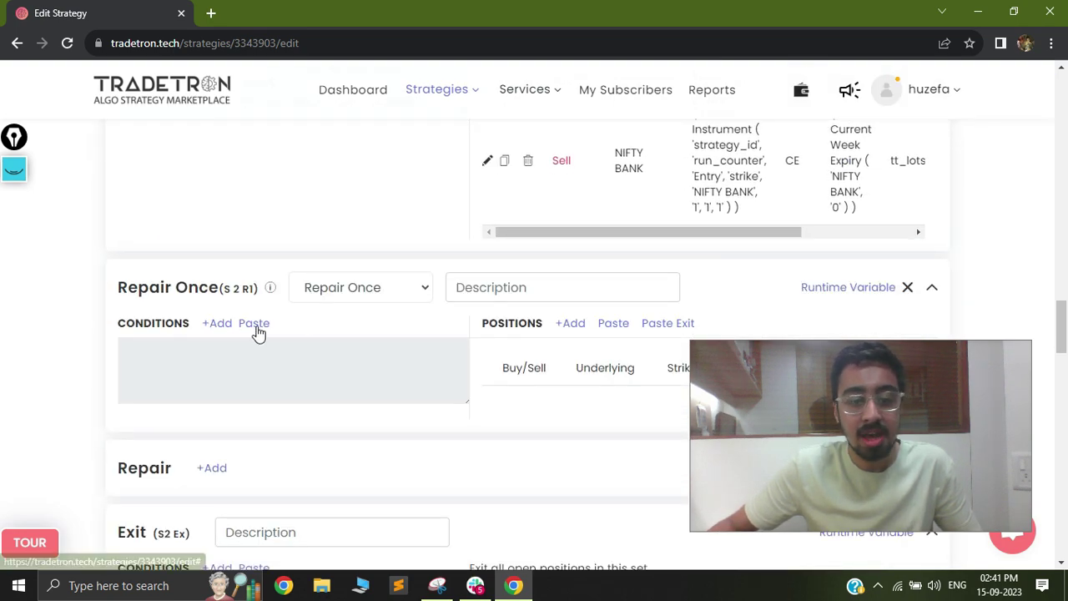
click(255, 324)
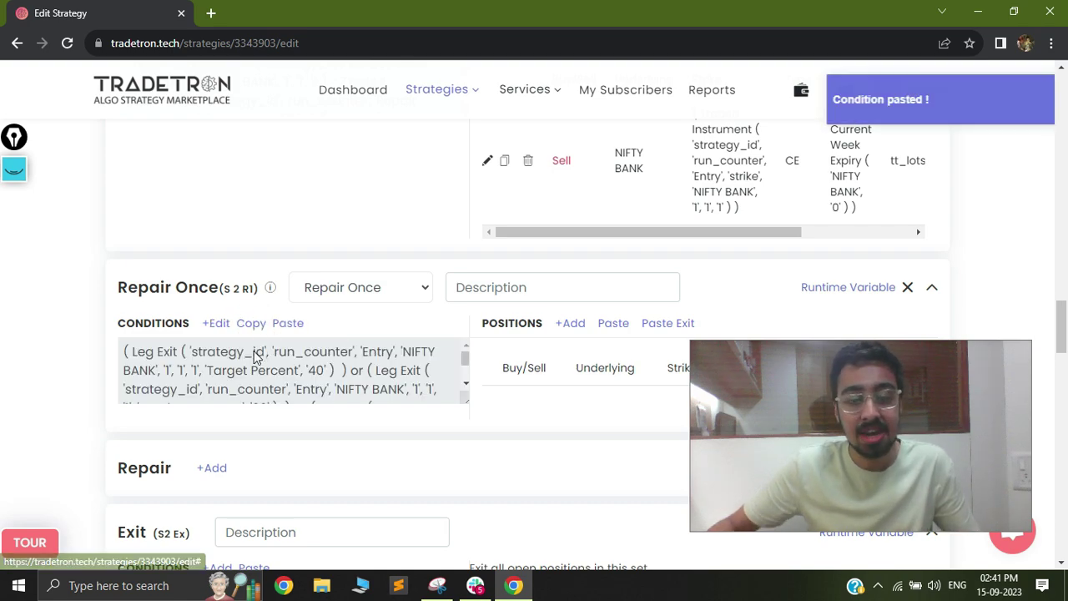
In the Set 2 repair condition, set the Target Percent Leg Exit's set number to 2 and confirm its parameters.
click(214, 328)
click(215, 330)
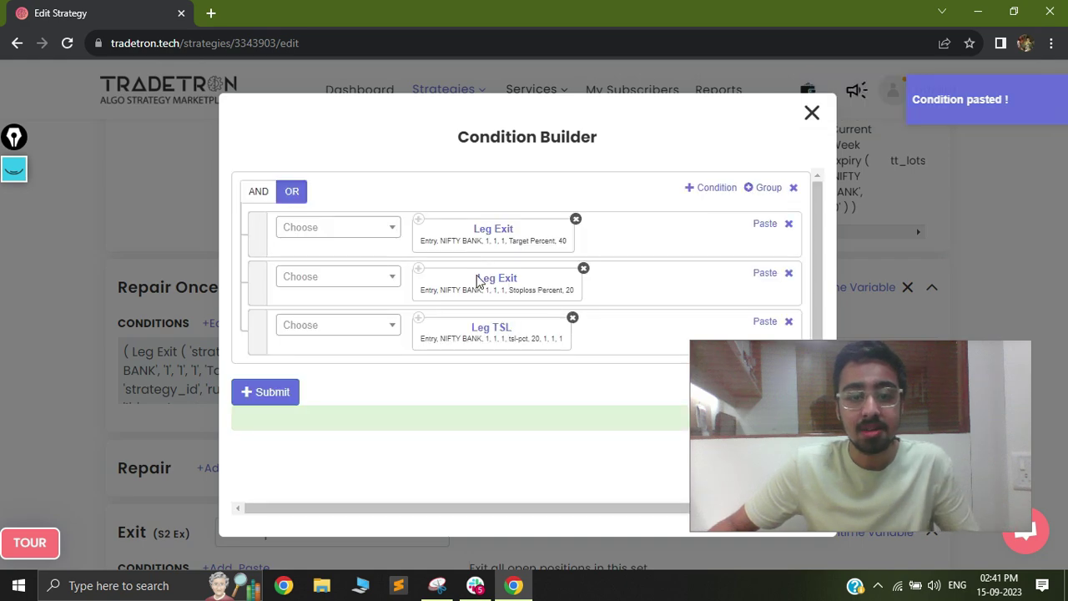
click(484, 237)
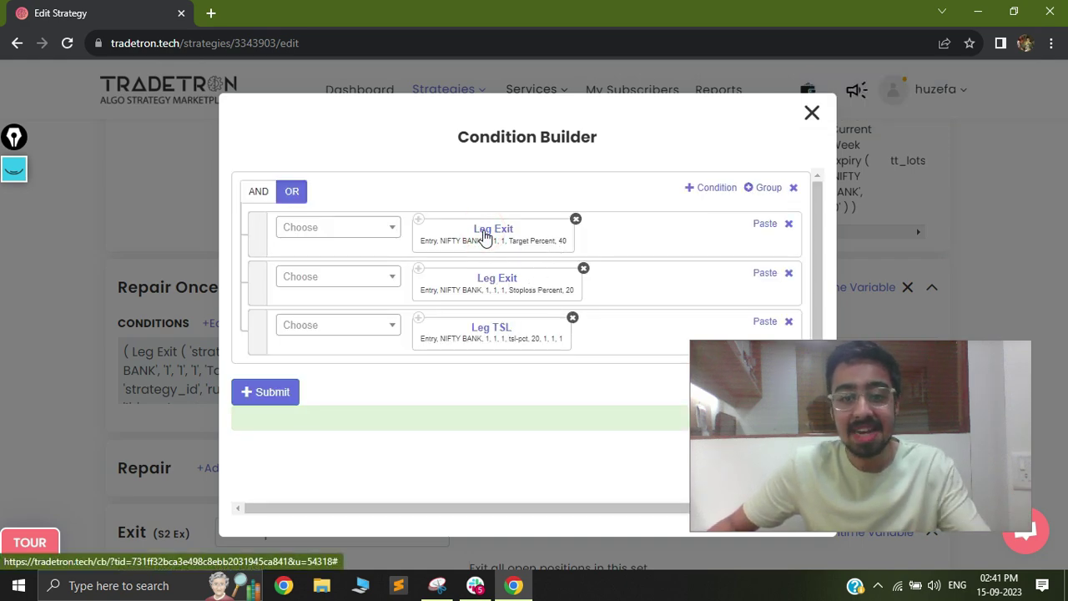
click(484, 237)
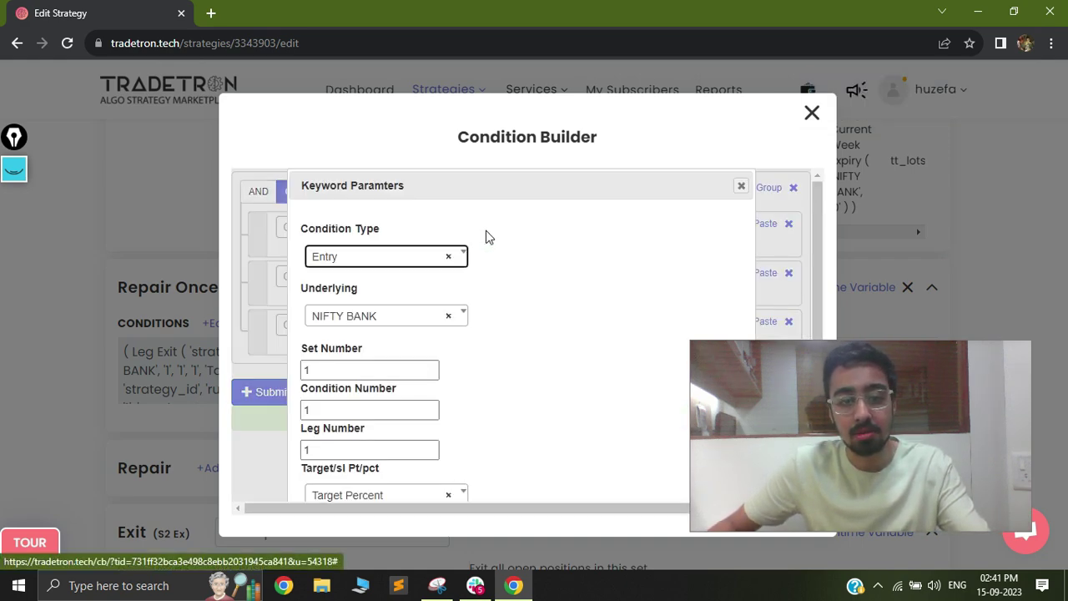
click(357, 373)
click(339, 371)
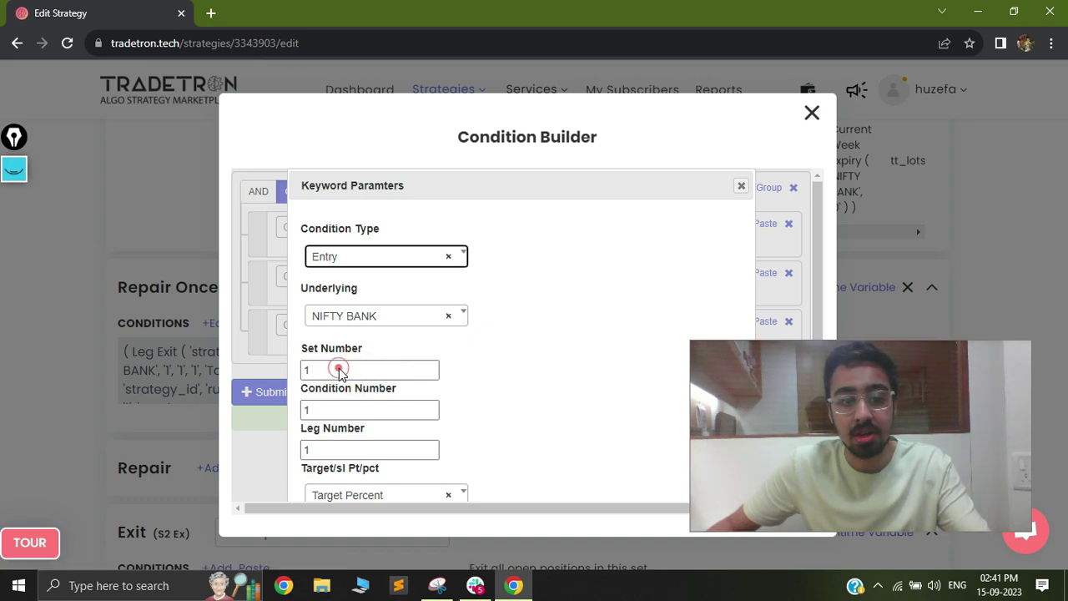
click(332, 370)
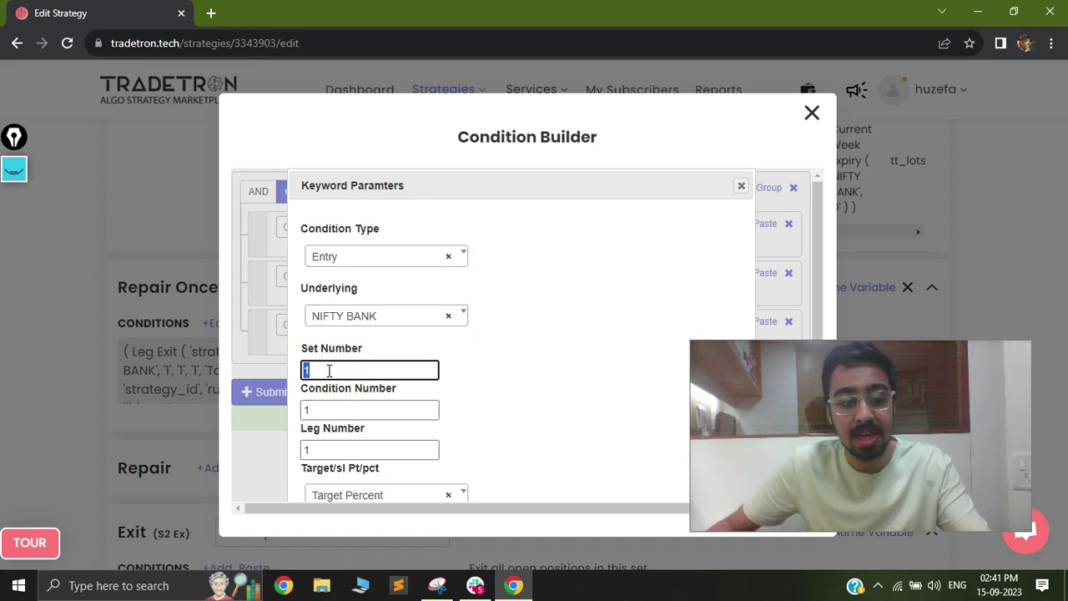
scroll(334, 334, down, 2)
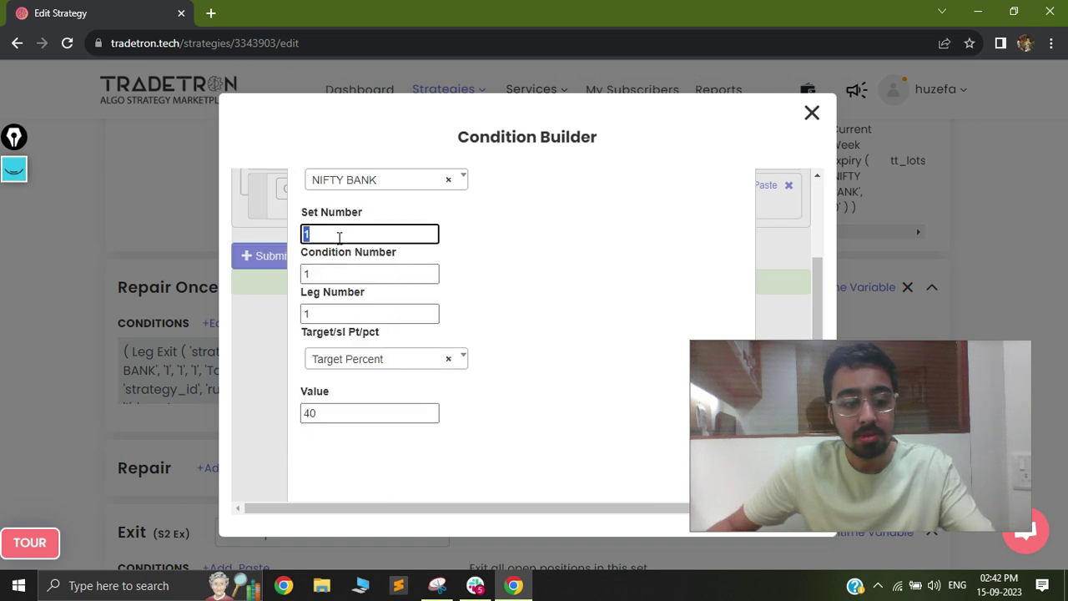
text(2)
scroll(353, 307, up, 1)
scroll(400, 342, down, 2)
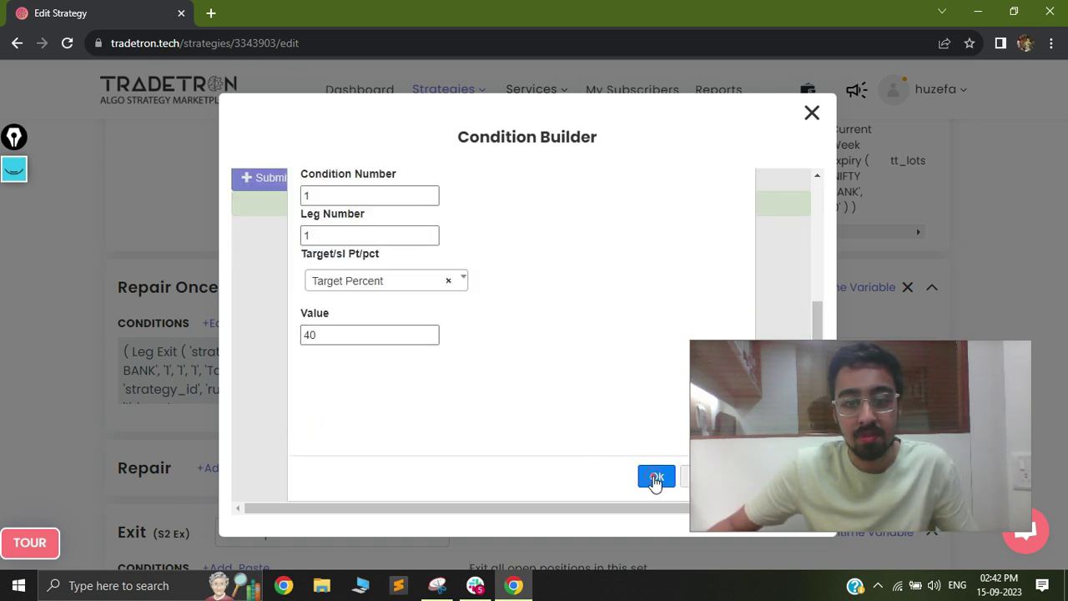
click(657, 484)
Set the Stoploss Percent Leg Exit's set number to 2 and confirm its parameters.
scroll(455, 321, up, 1)
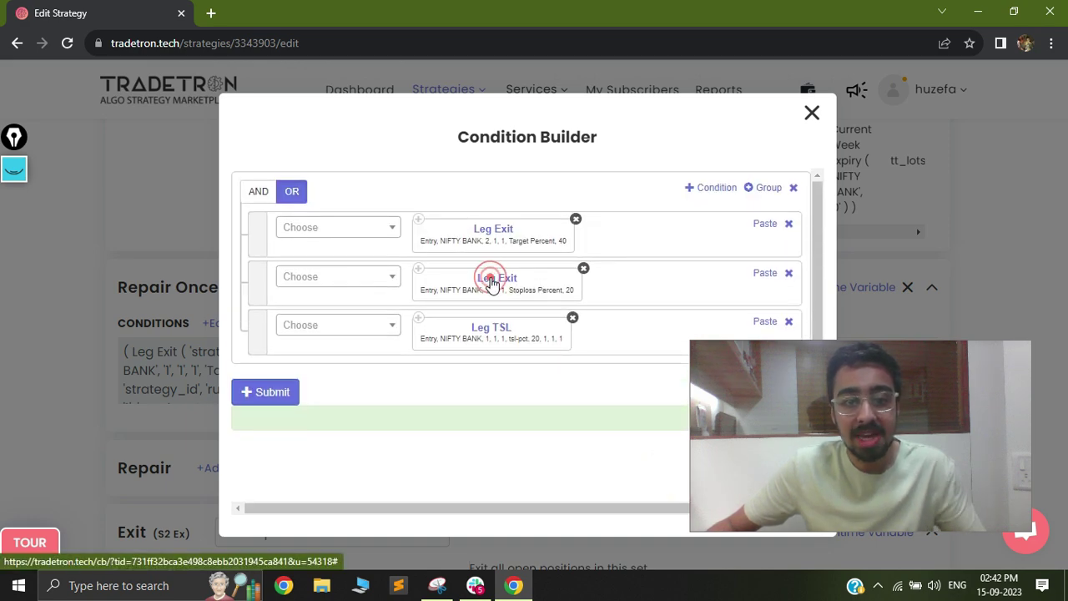
click(445, 323)
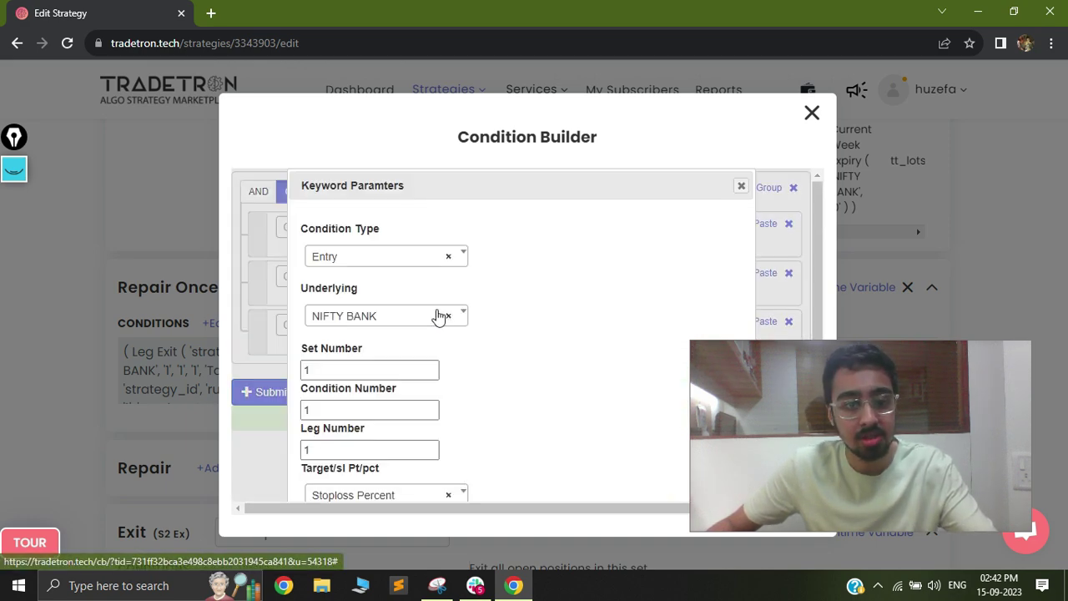
click(363, 370)
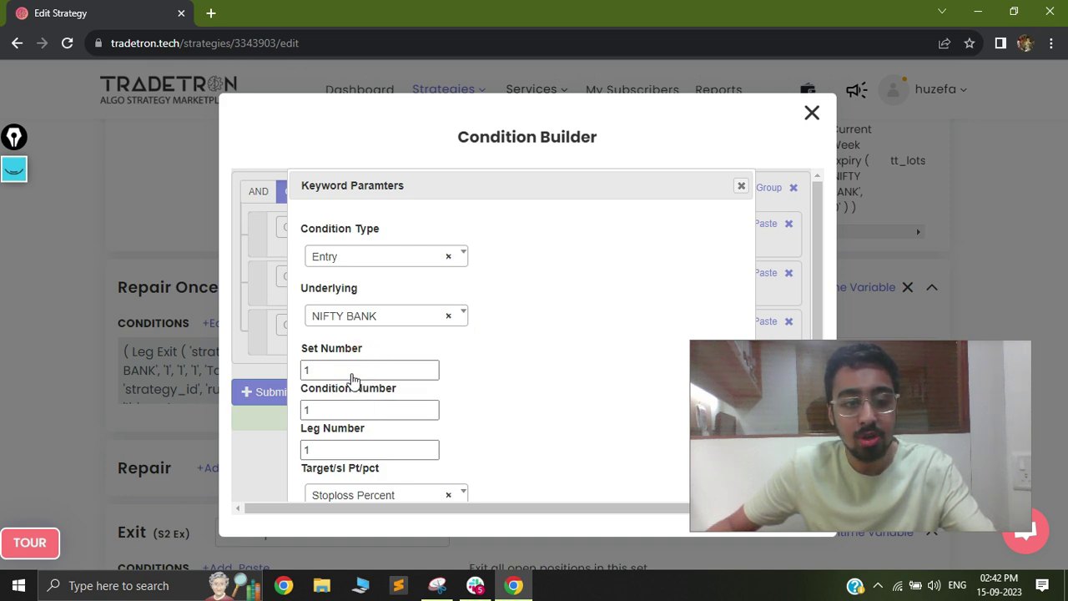
double_click(338, 371)
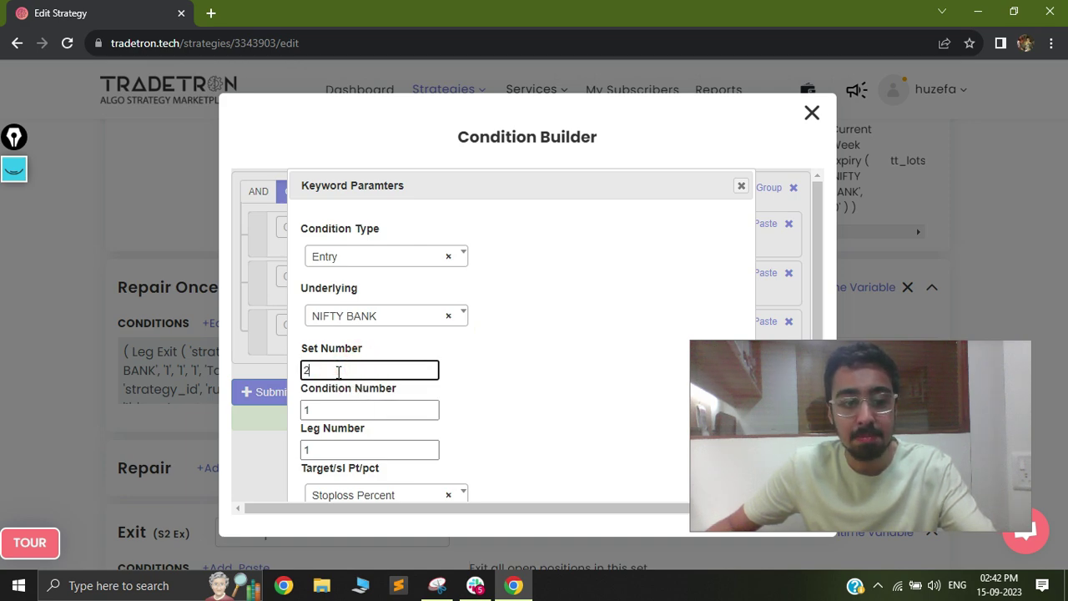
text(2)
scroll(479, 403, down, 5)
click(649, 479)
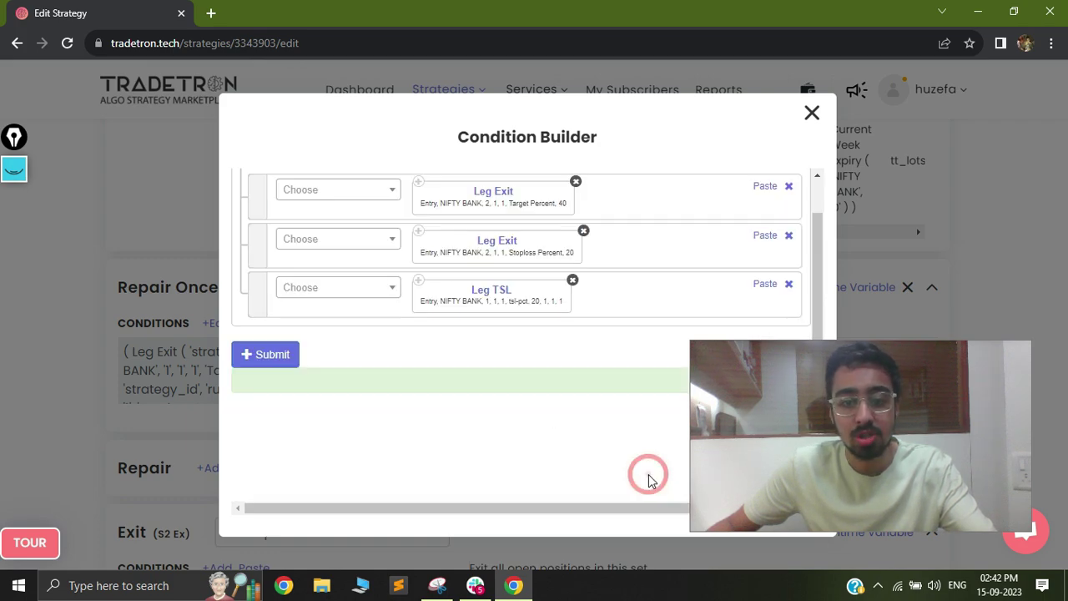
Set the Leg TSL block's set number to 2, then submit the Set 2 repair condition and close the builder.
scroll(501, 337, up, 1)
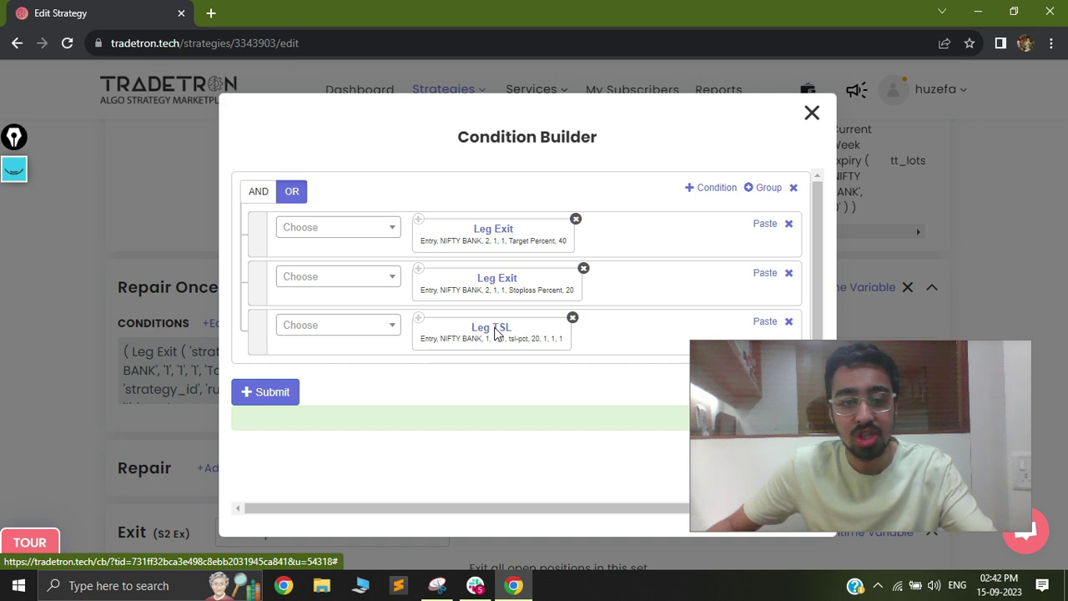
click(492, 328)
click(349, 369)
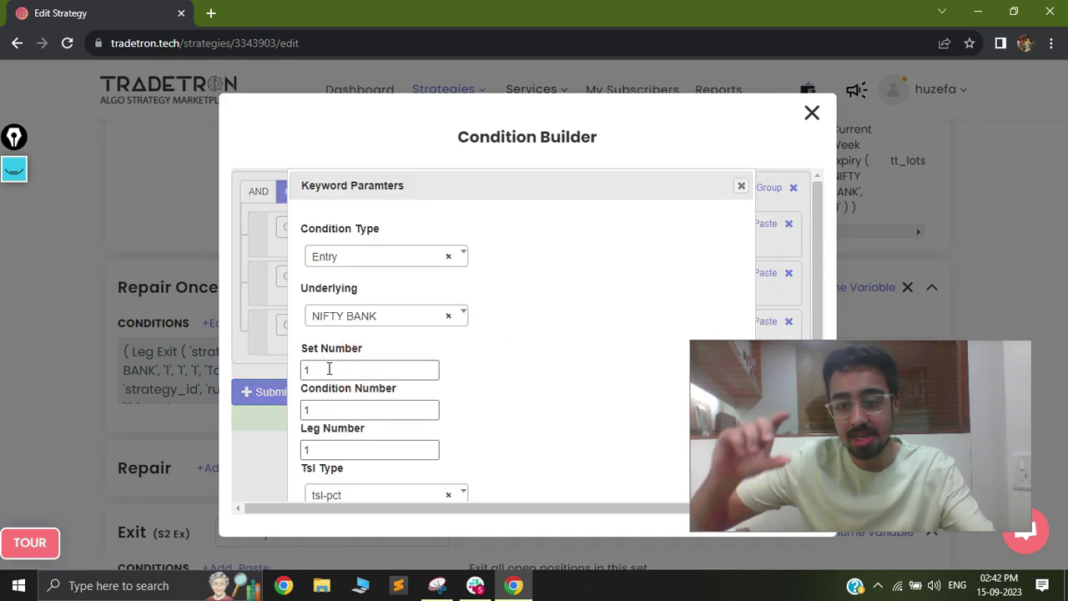
double_click(326, 367)
text(2)
scroll(622, 458, down, 3)
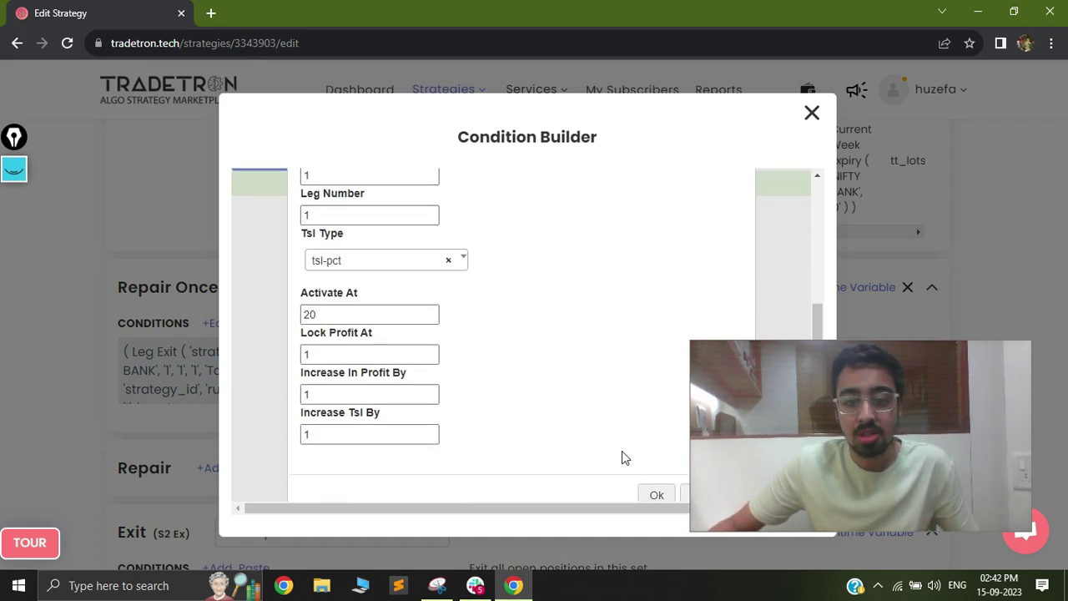
click(658, 495)
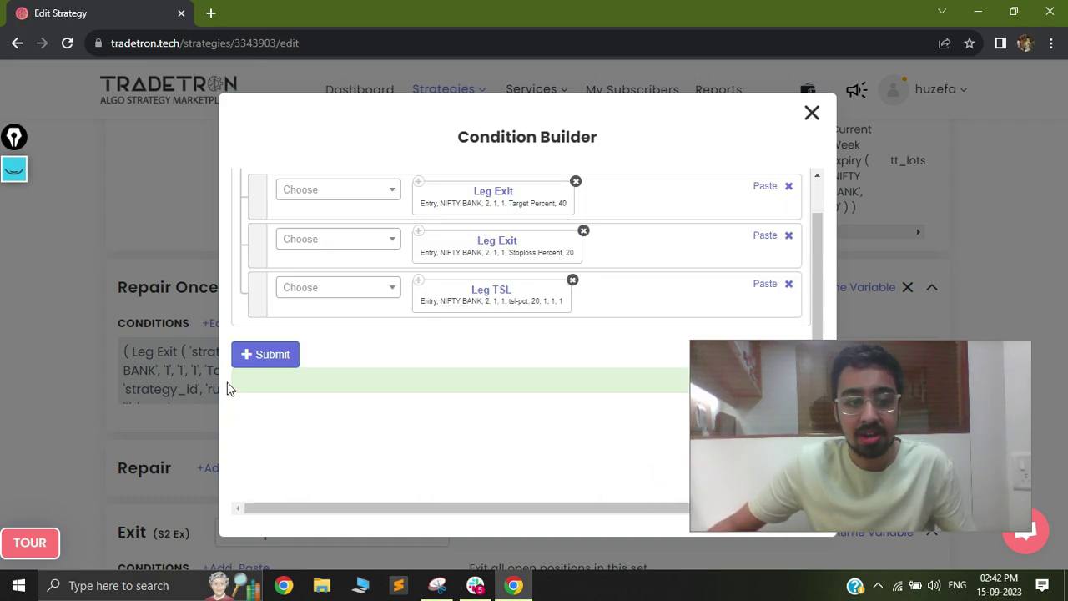
click(262, 356)
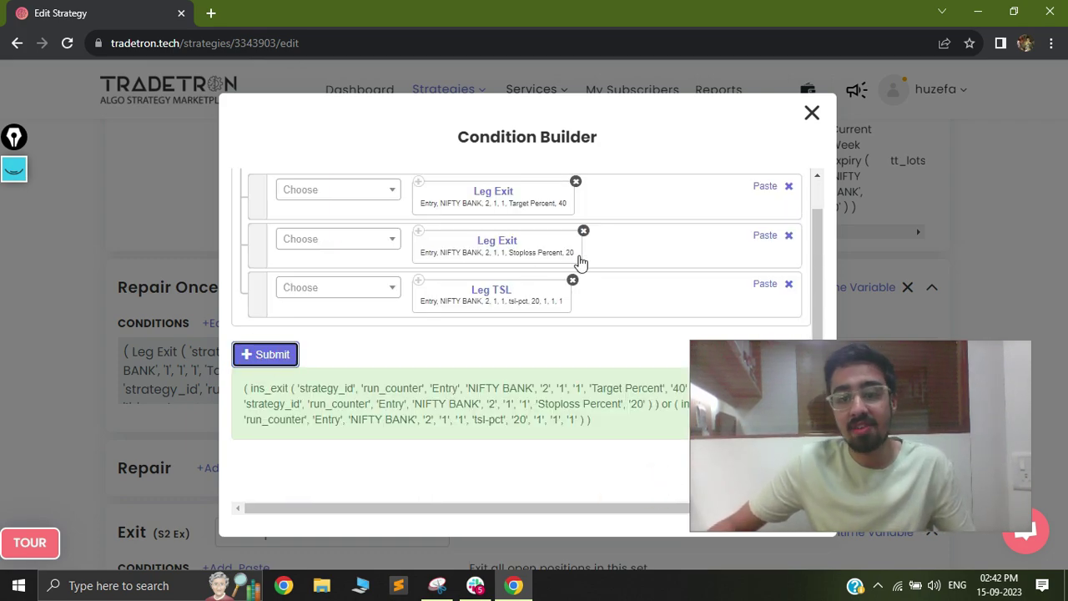
click(812, 113)
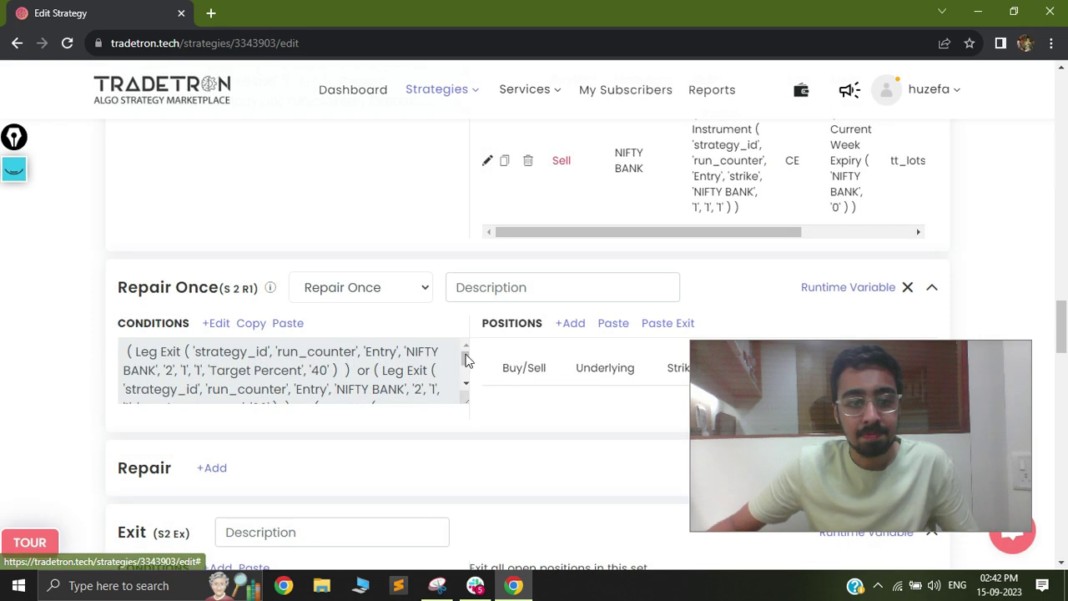
Copy the Set 2 entry's NIFTY BANK sell leg and paste it as an exit leg into the Repair Once S2 R1 positions.
scroll(579, 286, up, 1)
click(502, 242)
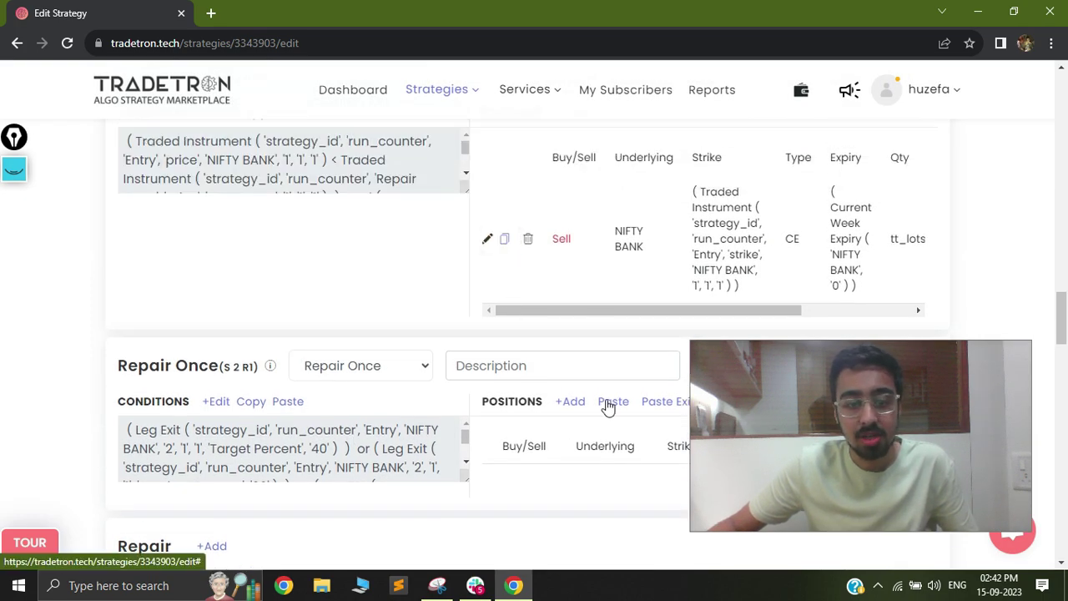
click(655, 402)
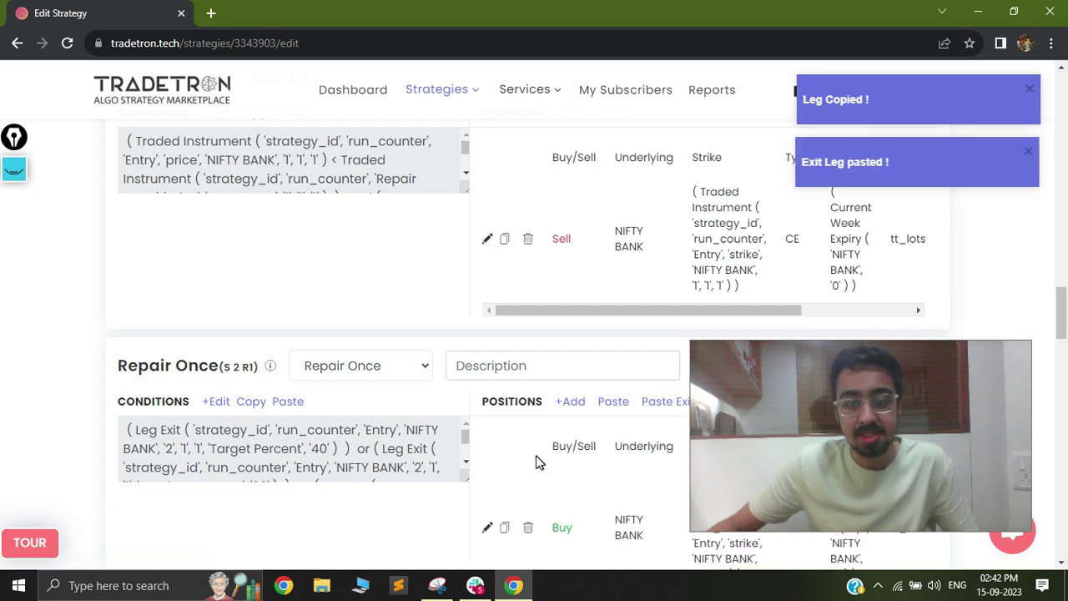
scroll(589, 425, down, 2)
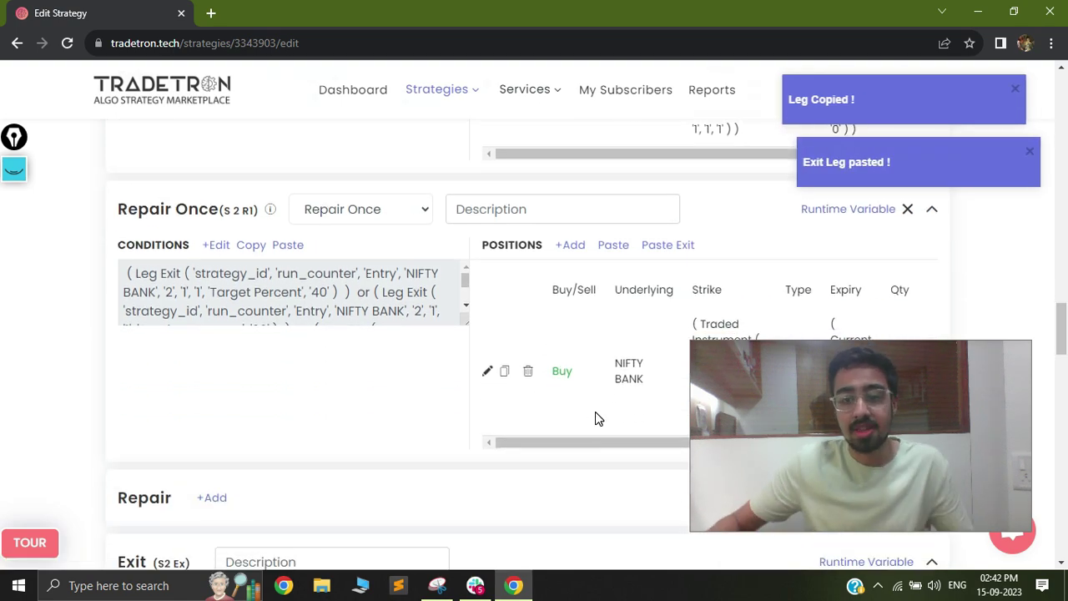
Open the runtime variables of the Set 2 entry and name a new variable s1r1.
scroll(569, 431, up, 2)
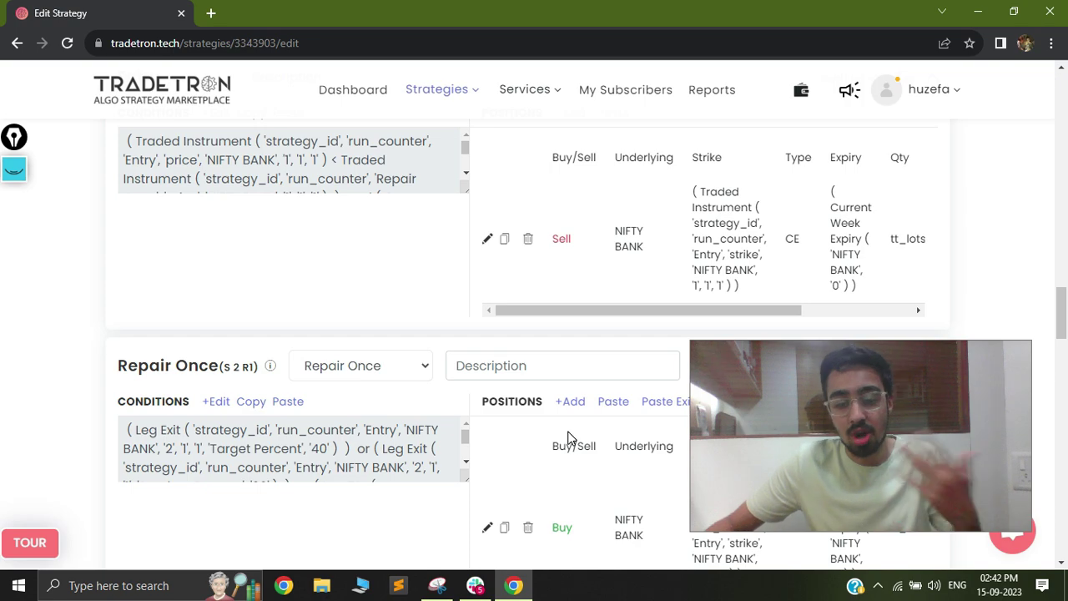
scroll(567, 437, up, 2)
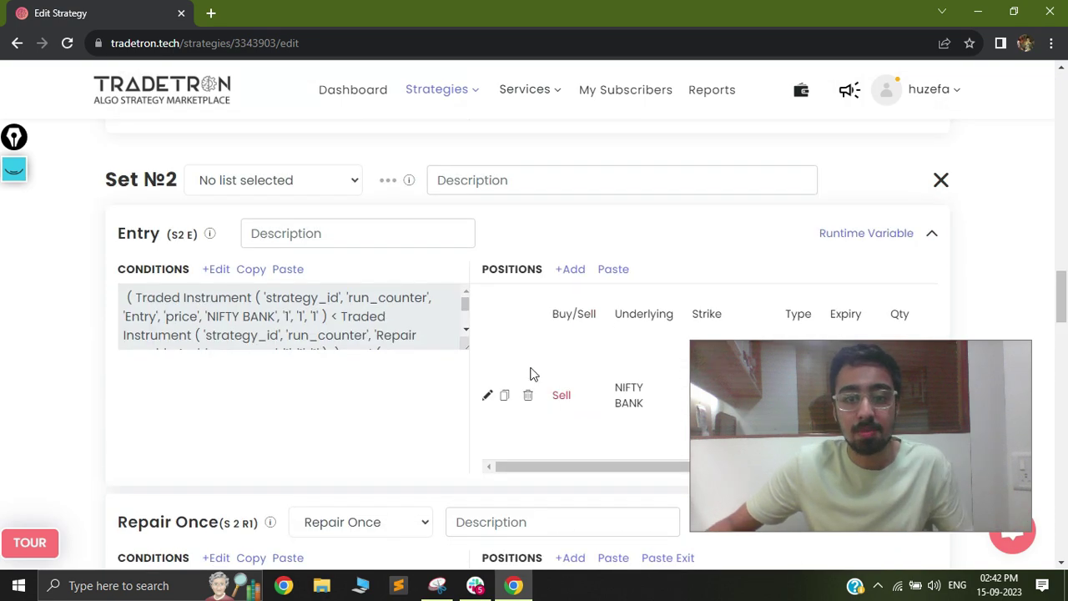
click(852, 235)
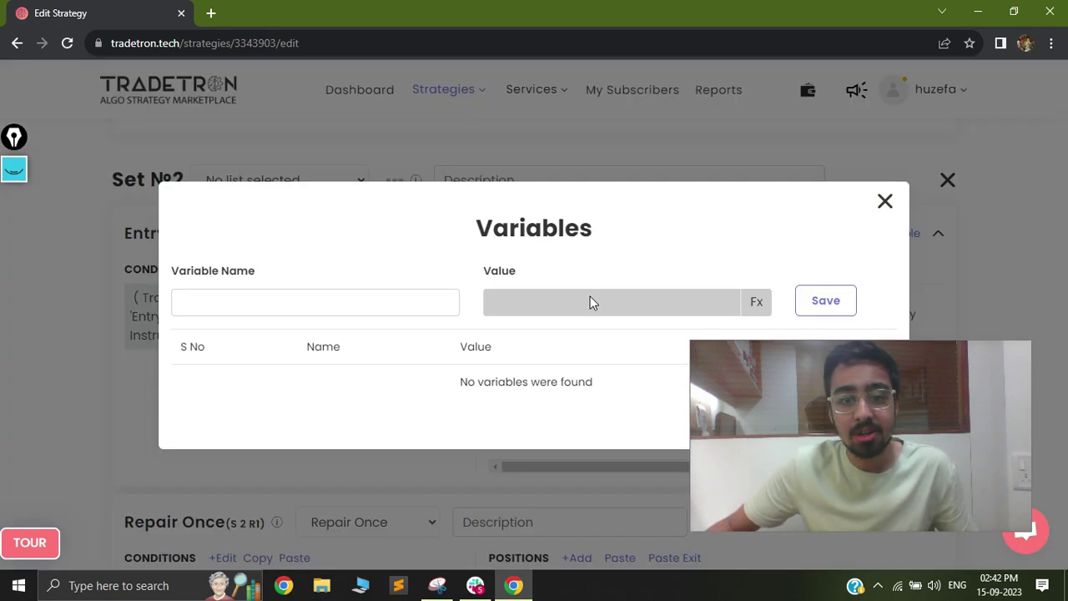
click(311, 301)
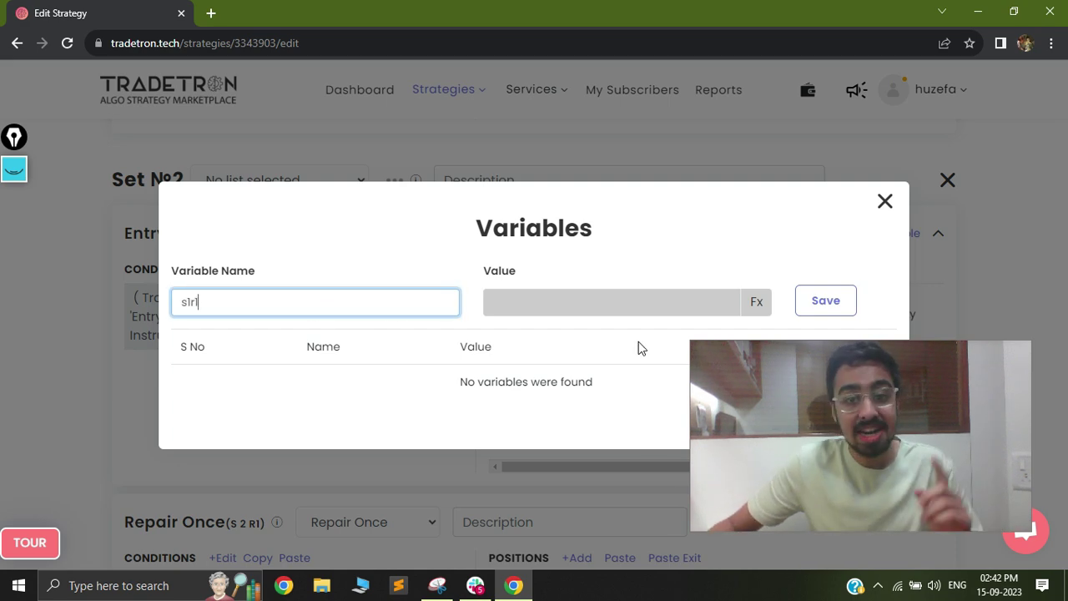
Give the s1r1 variable a formula value of Number 0, save it and close the variables dialog.
click(756, 304)
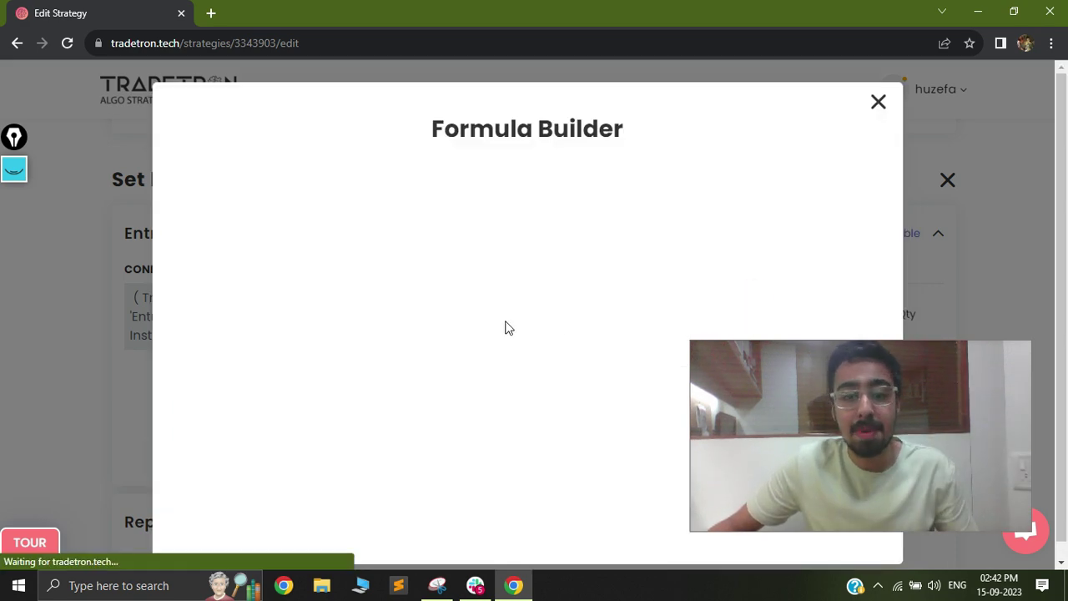
click(289, 219)
text(num)
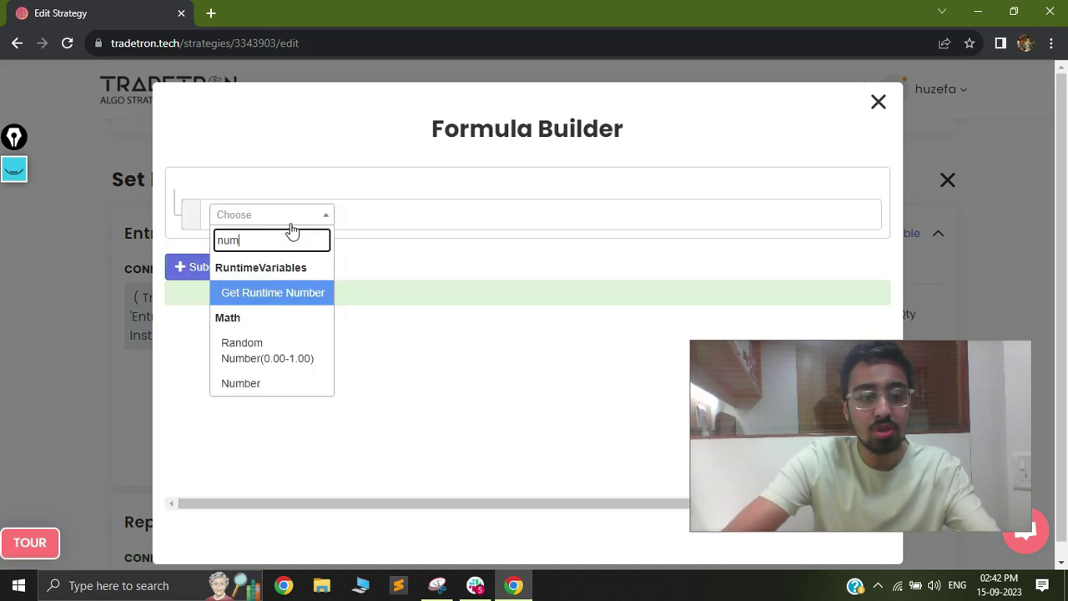
click(278, 389)
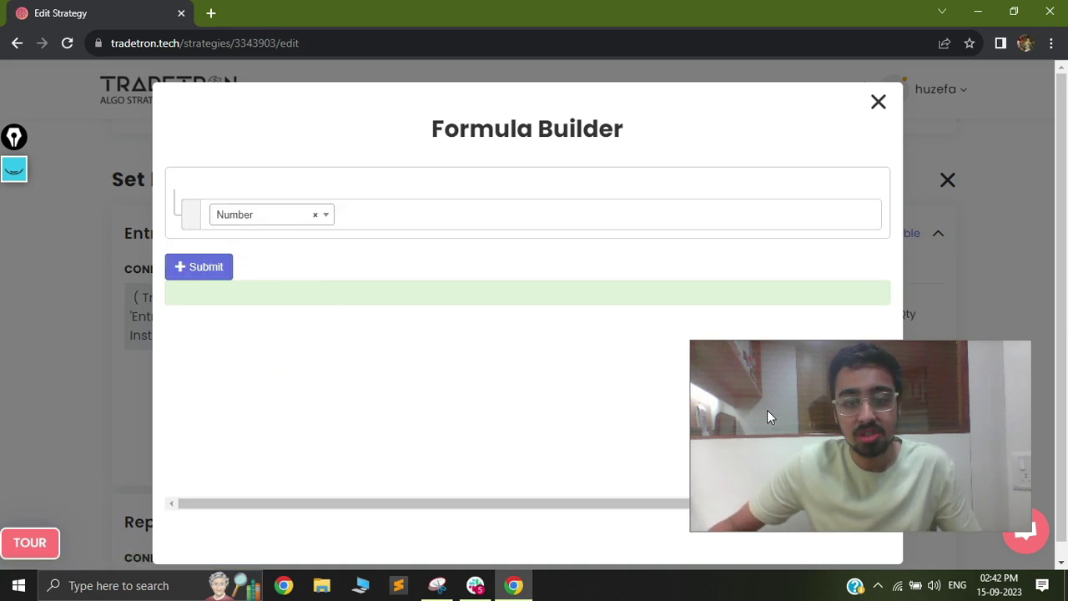
text(0)
click(585, 462)
click(214, 279)
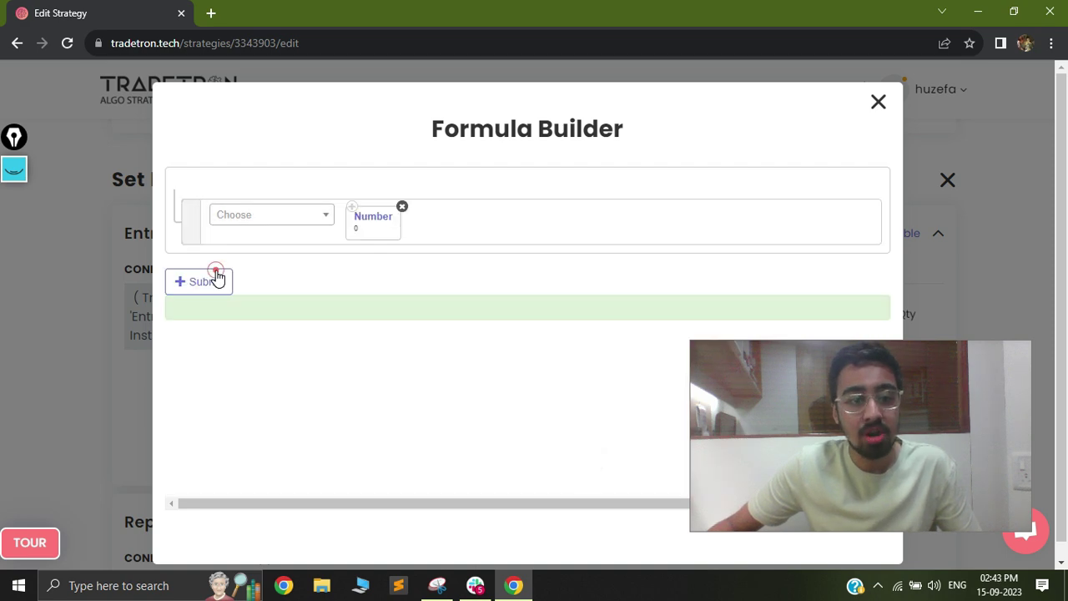
click(877, 104)
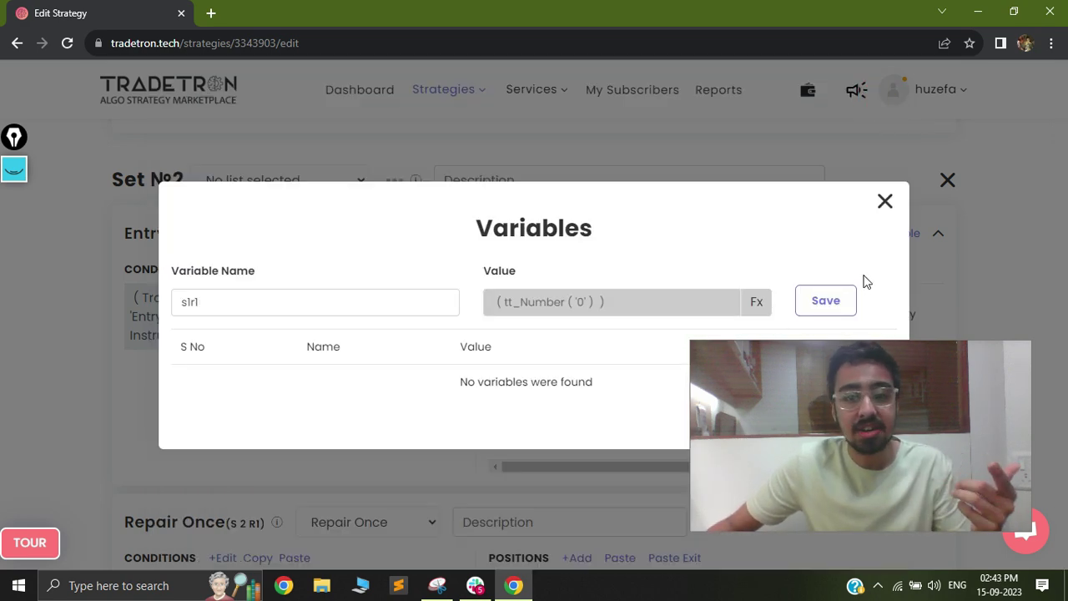
click(825, 300)
click(884, 201)
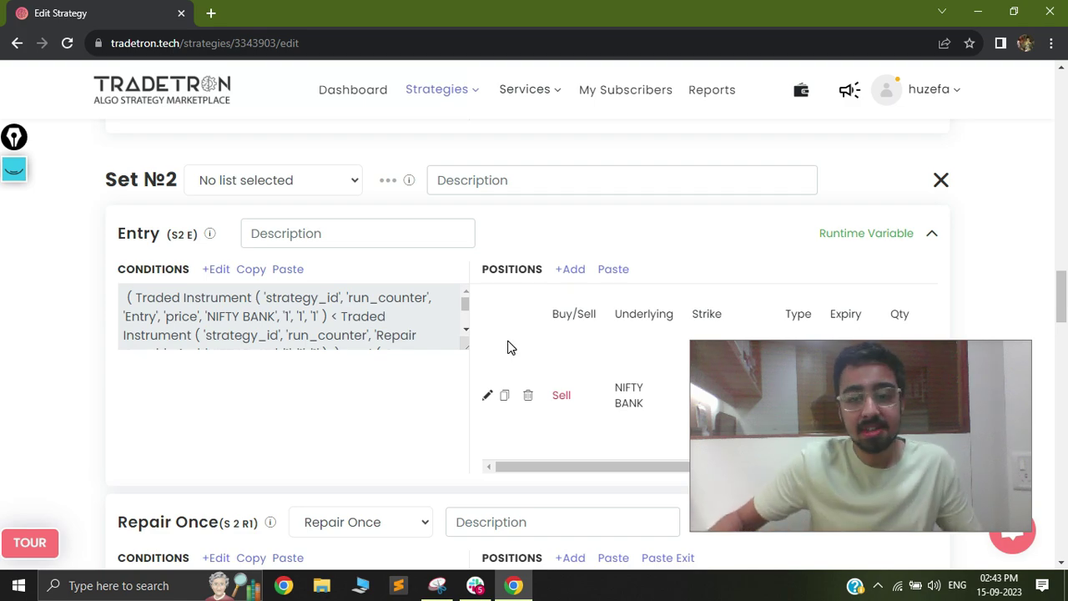
Add a new set to the strategy after Set 2.
scroll(443, 254, down, 10)
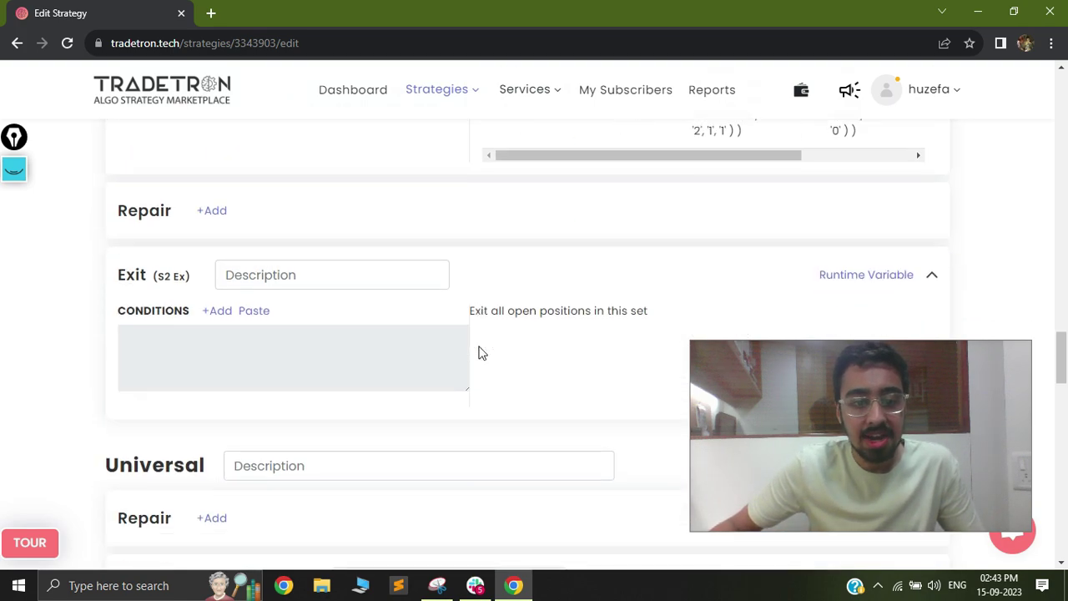
scroll(480, 349, down, 4)
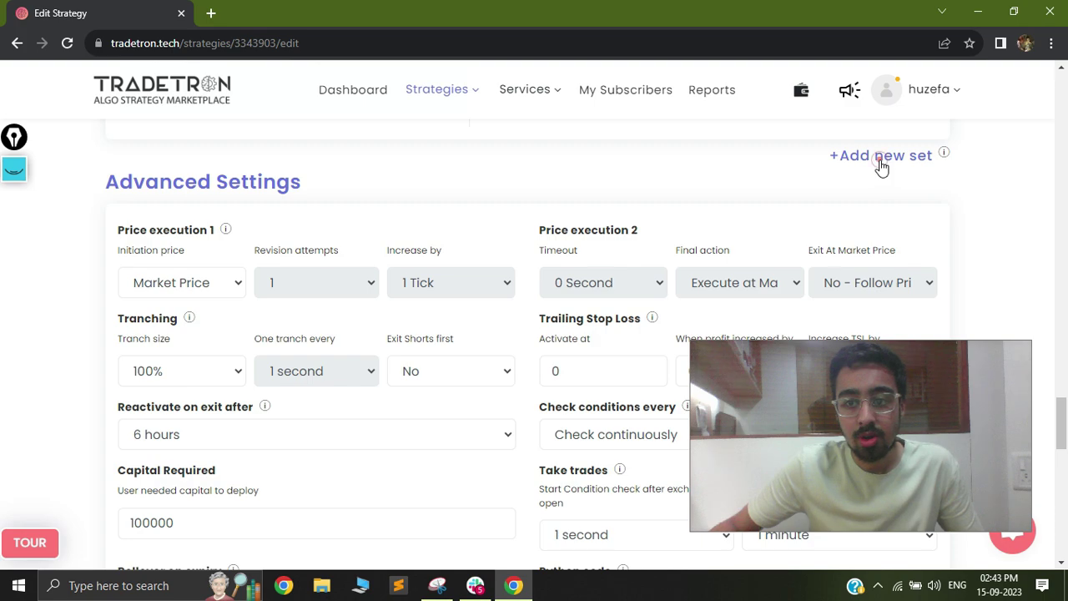
scroll(373, 414, up, 15)
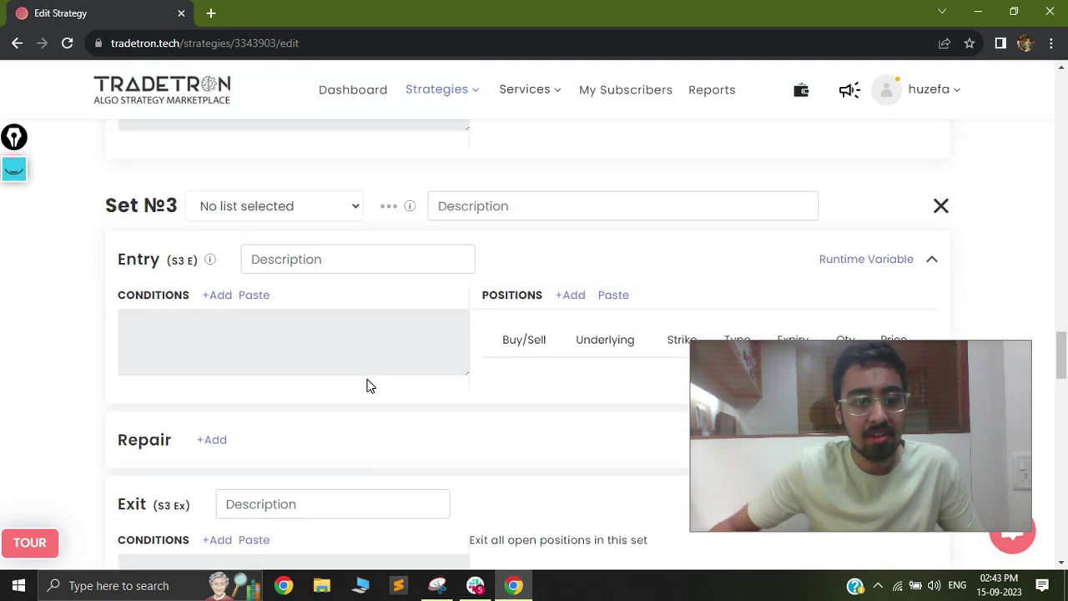
Copy the Set 2 entry condition and paste it into the Set 3 entry conditions.
scroll(241, 334, up, 3)
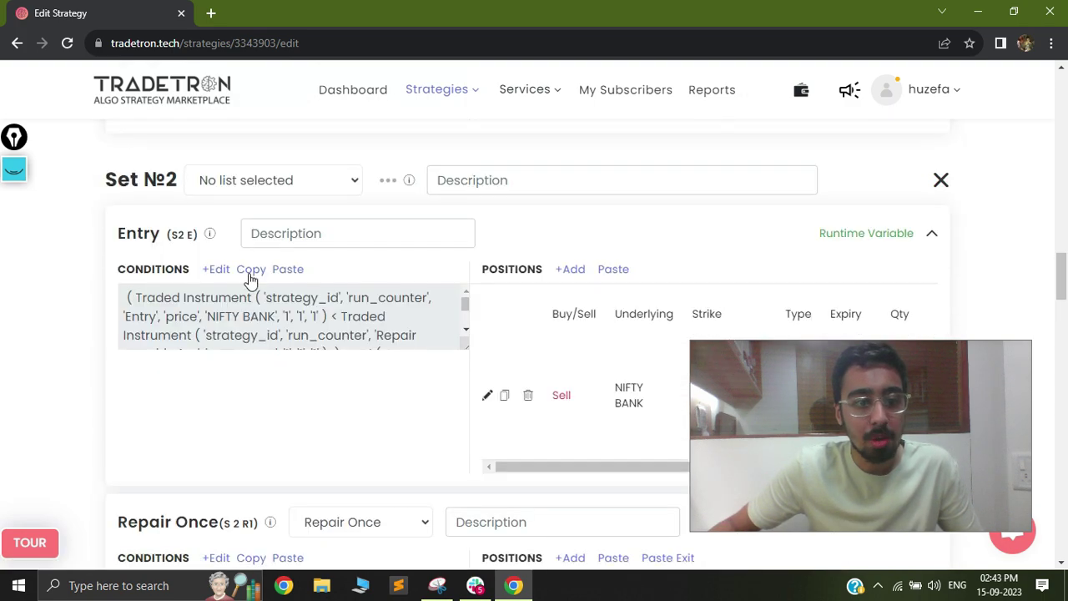
click(316, 300)
scroll(284, 325, down, 10)
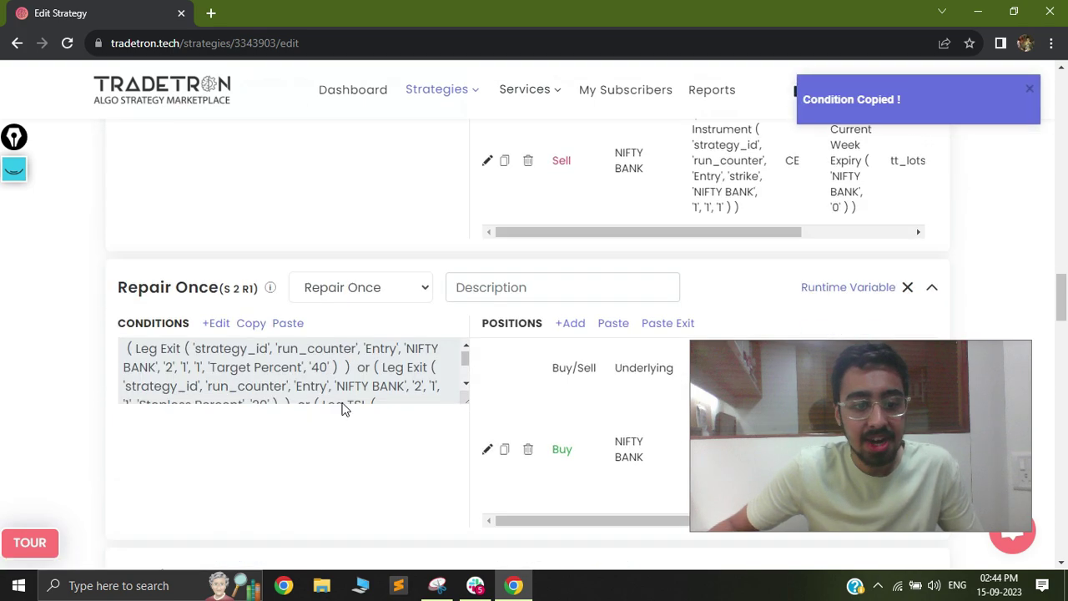
scroll(254, 338, down, 1)
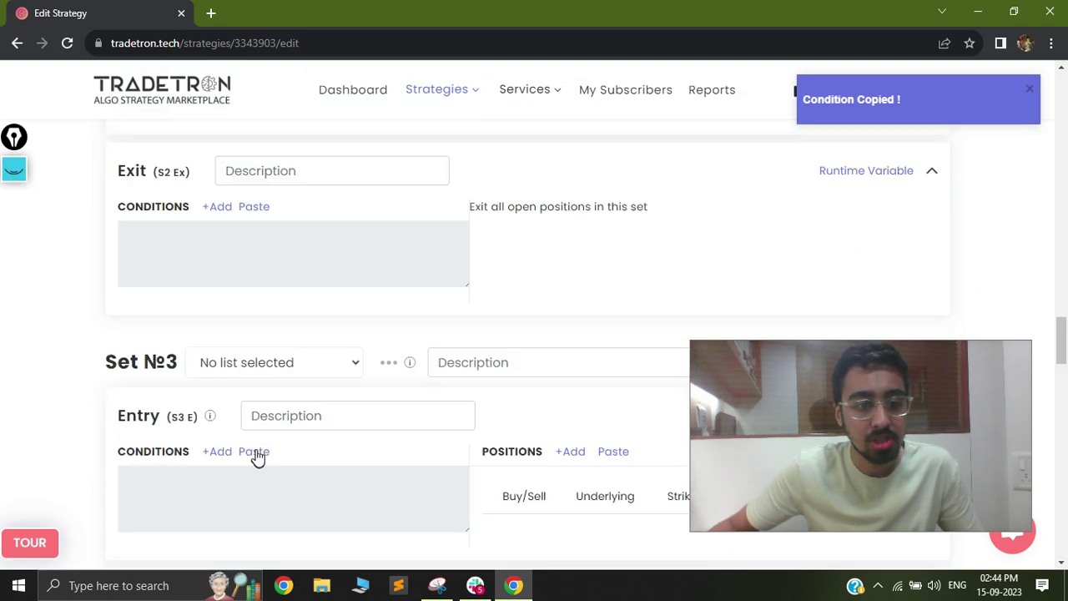
click(254, 450)
scroll(300, 392, down, 1)
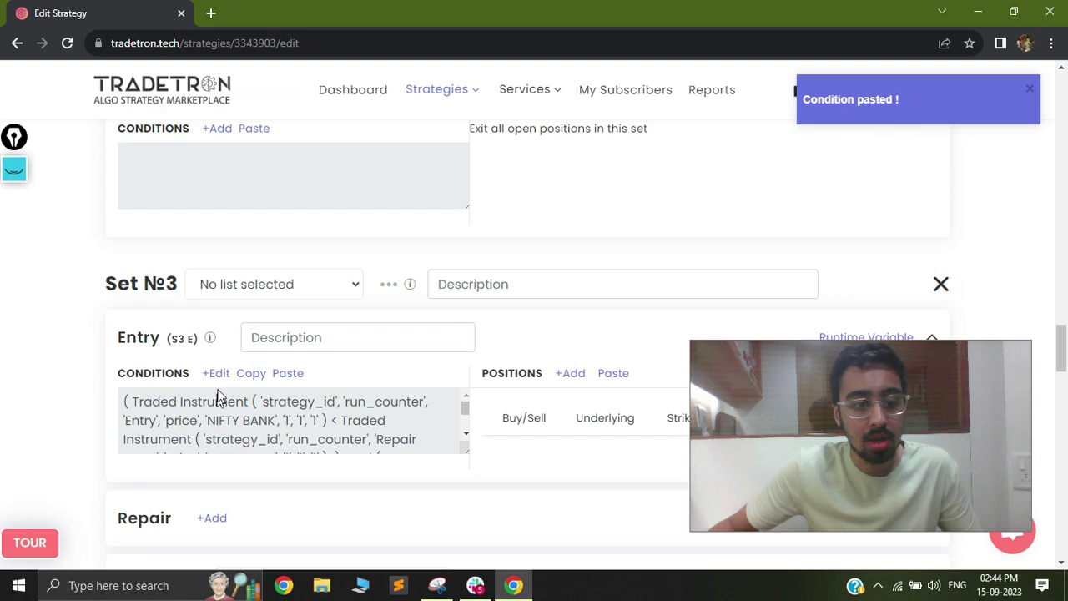
In the Set 3 entry condition, set the leg number of the first row's Entry price Traded Instrument to 2.
click(219, 378)
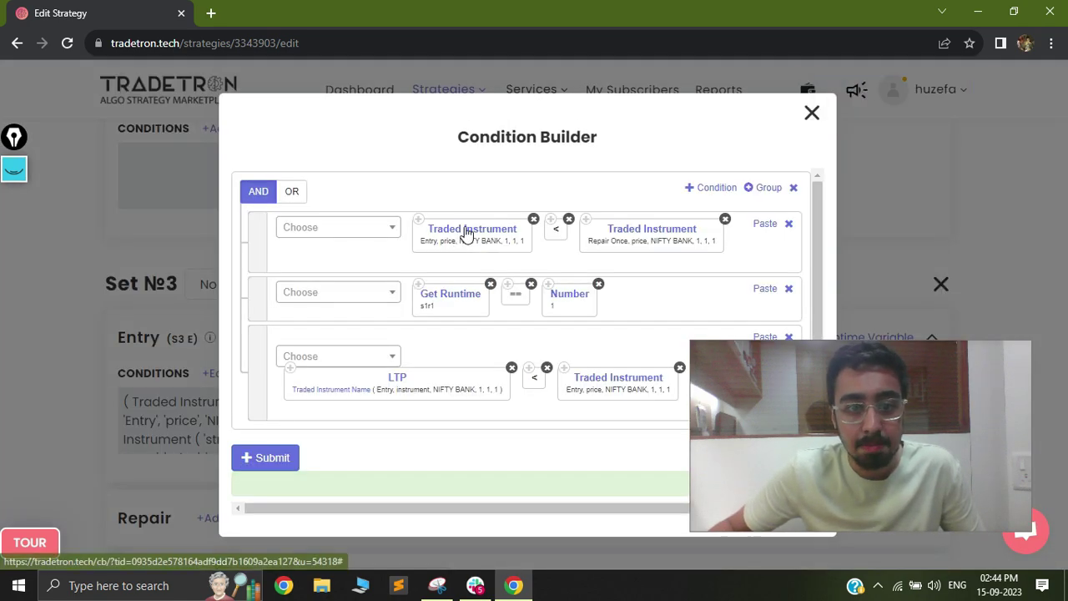
click(451, 294)
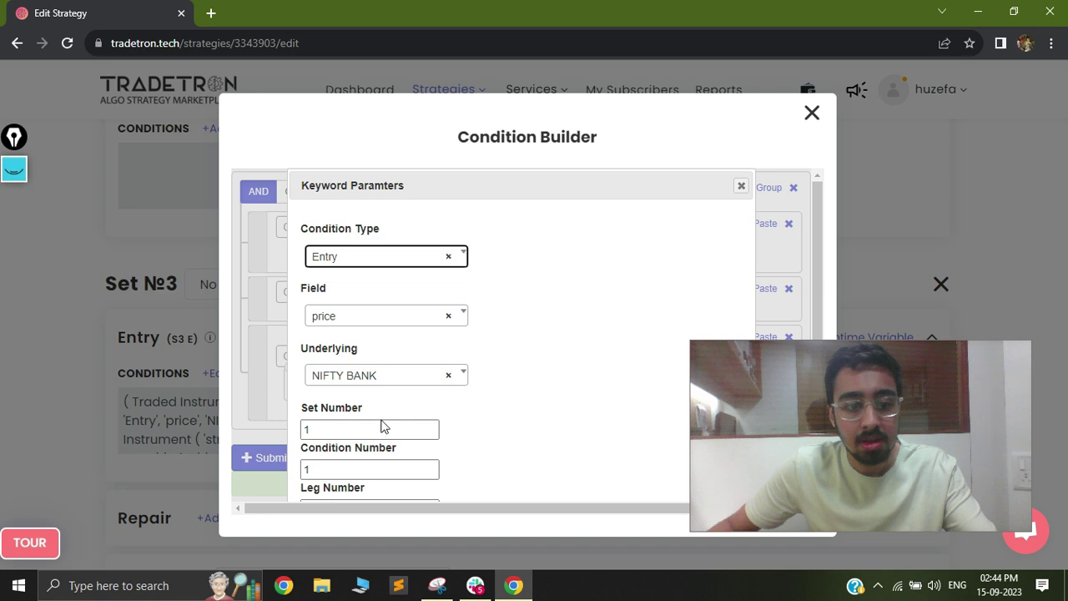
scroll(392, 413, down, 2)
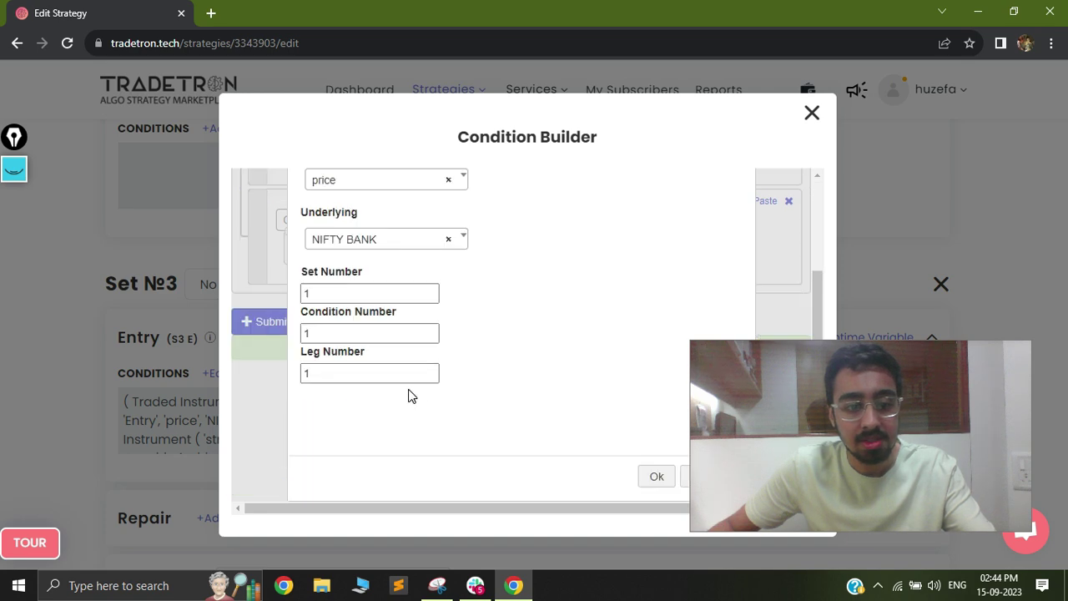
double_click(345, 372)
text(2)
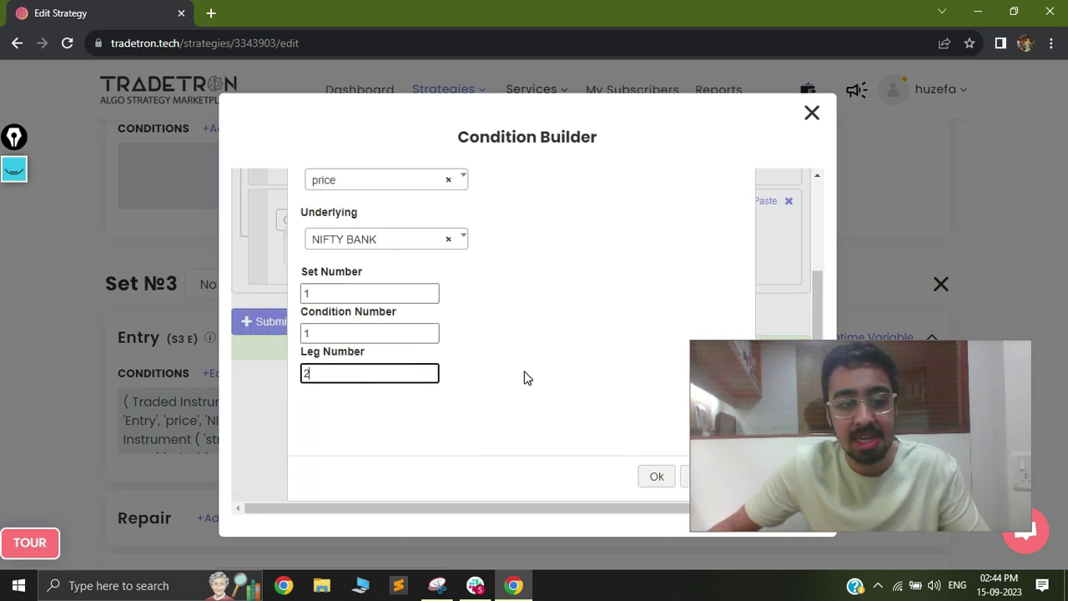
click(657, 477)
scroll(563, 308, up, 2)
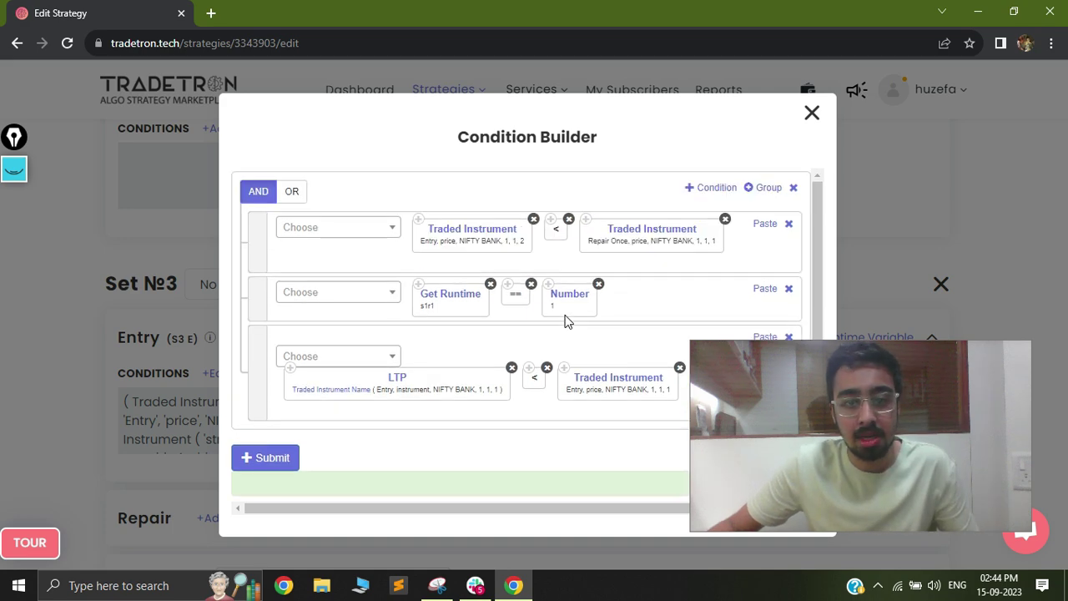
Set the condition number of the Repair Once price Traded Instrument to 2 and confirm its parameters.
click(633, 230)
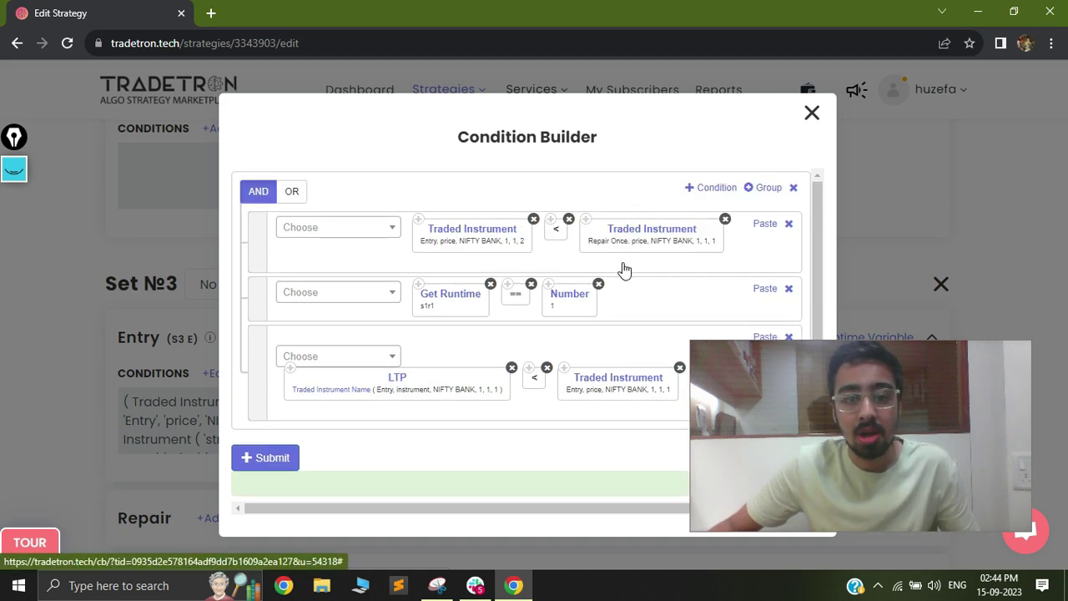
click(615, 242)
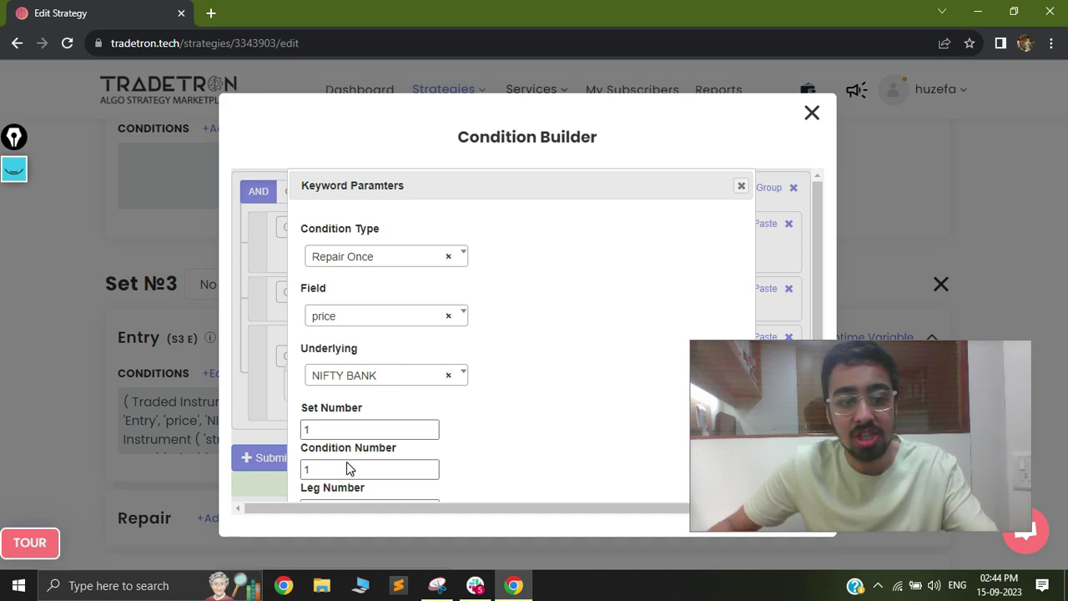
scroll(349, 462, down, 2)
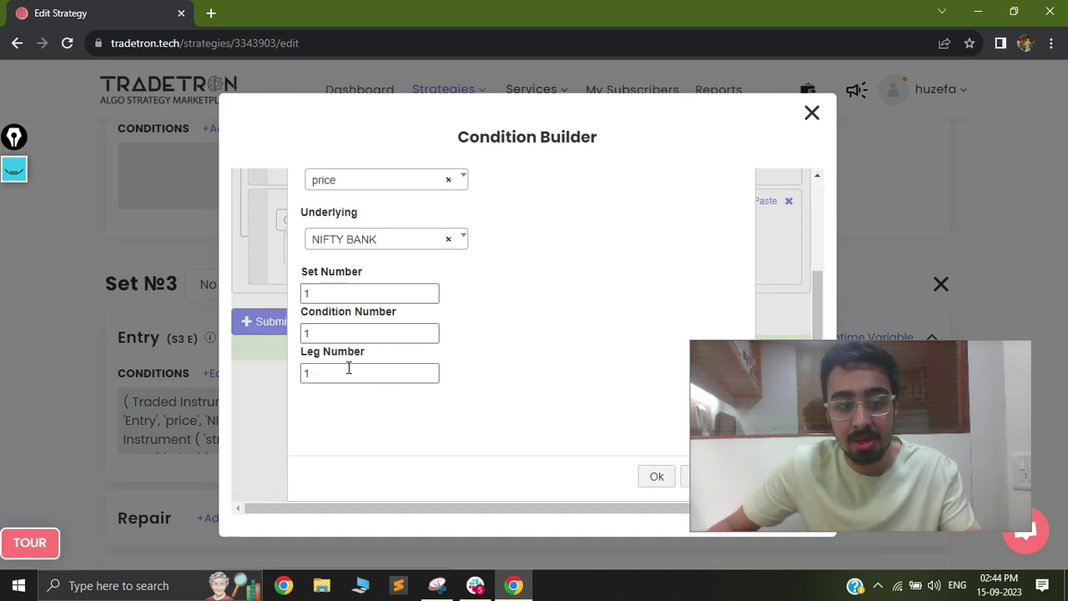
click(349, 334)
key(BackSpace)
text(2)
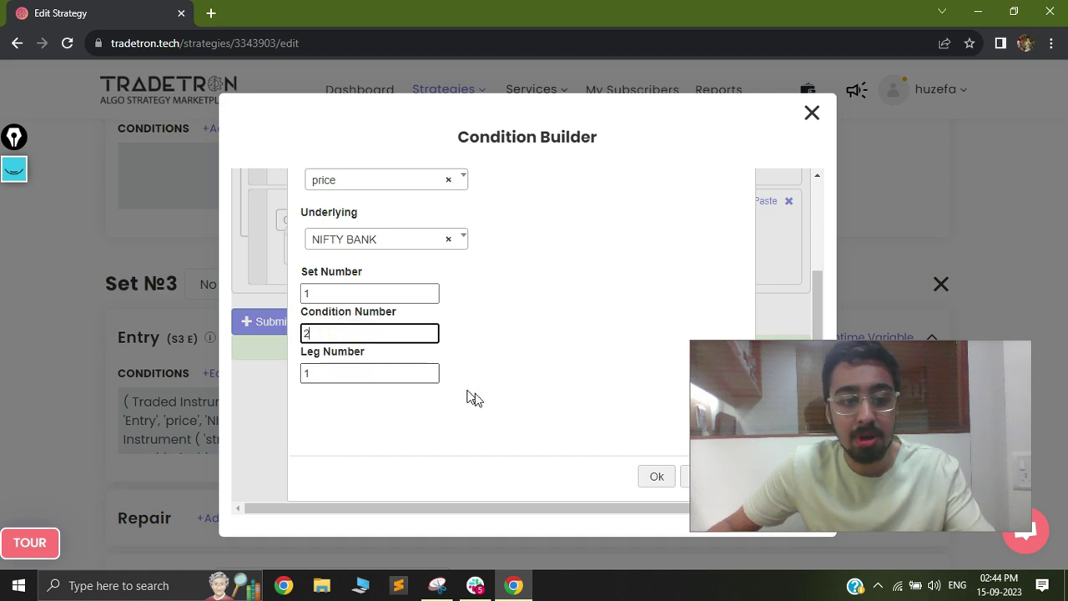
click(656, 476)
scroll(534, 334, up, 3)
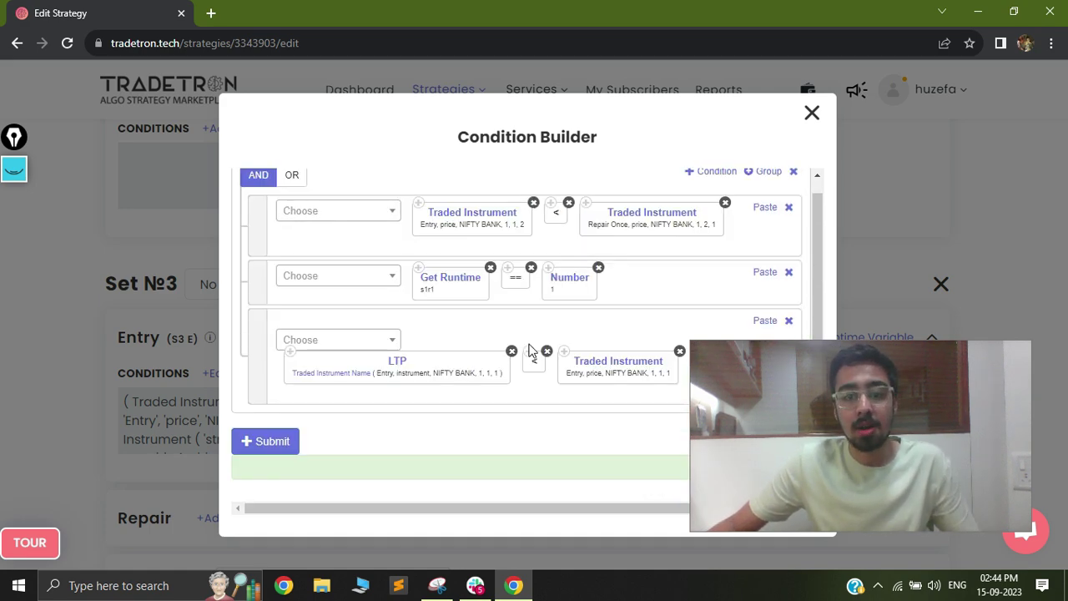
Change the Get Runtime variable name in the Set 3 entry condition to s1r2.
click(437, 304)
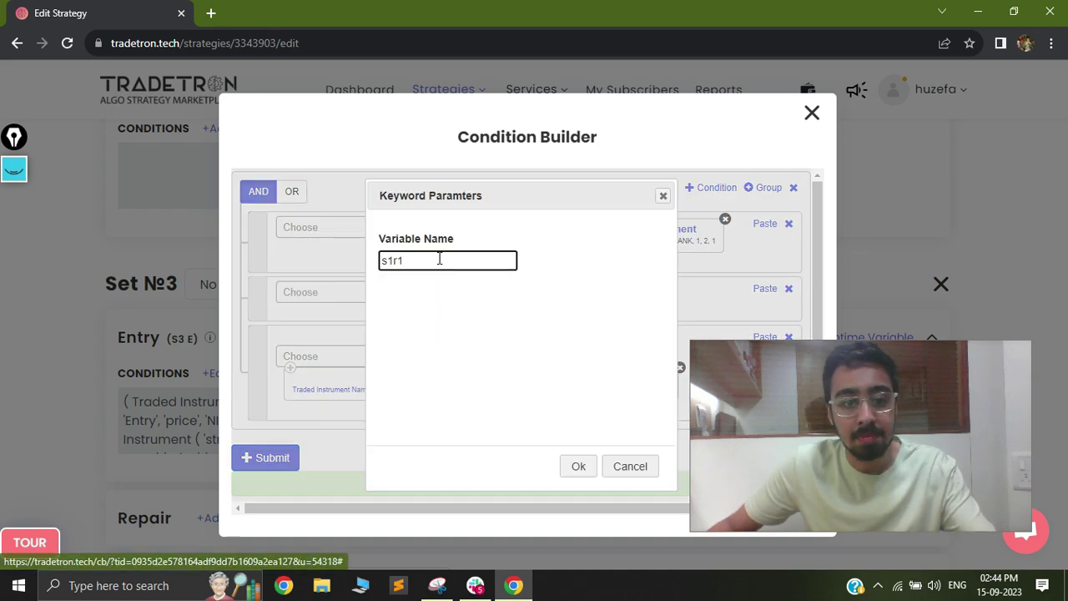
key(BackSpace)
text(2)
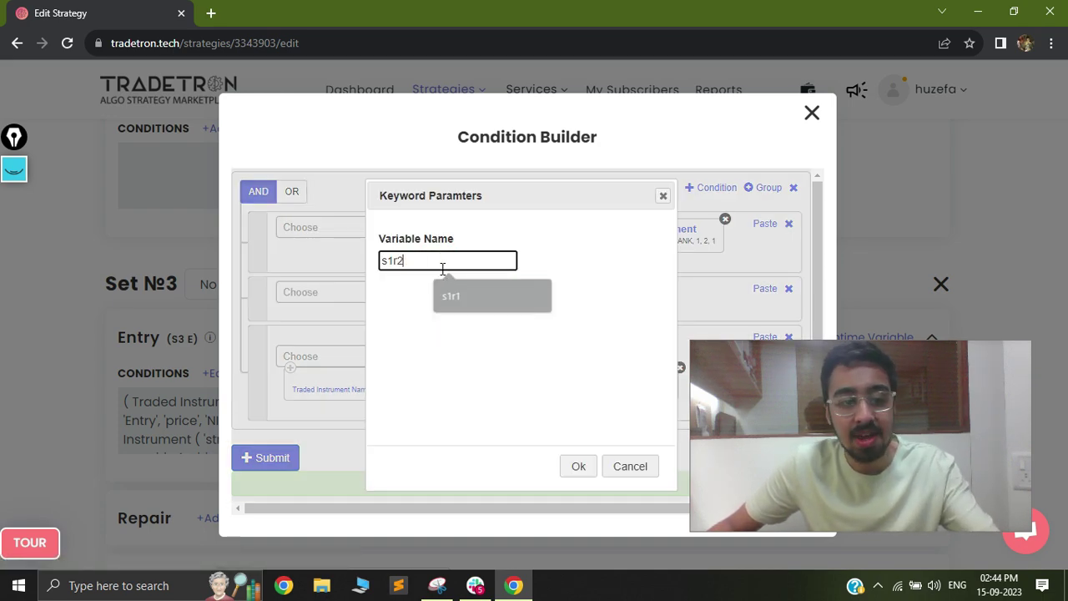
click(577, 464)
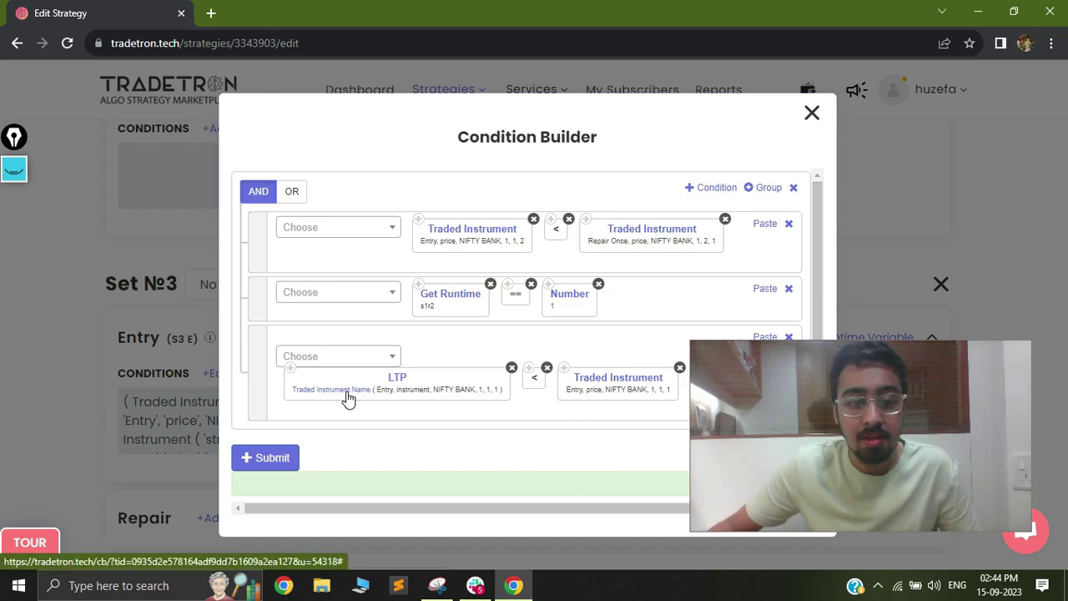
Set the leg number of the Traded Instrument Name inside the LTP block to 2 and confirm its parameters.
click(417, 380)
double_click(359, 374)
text(2)
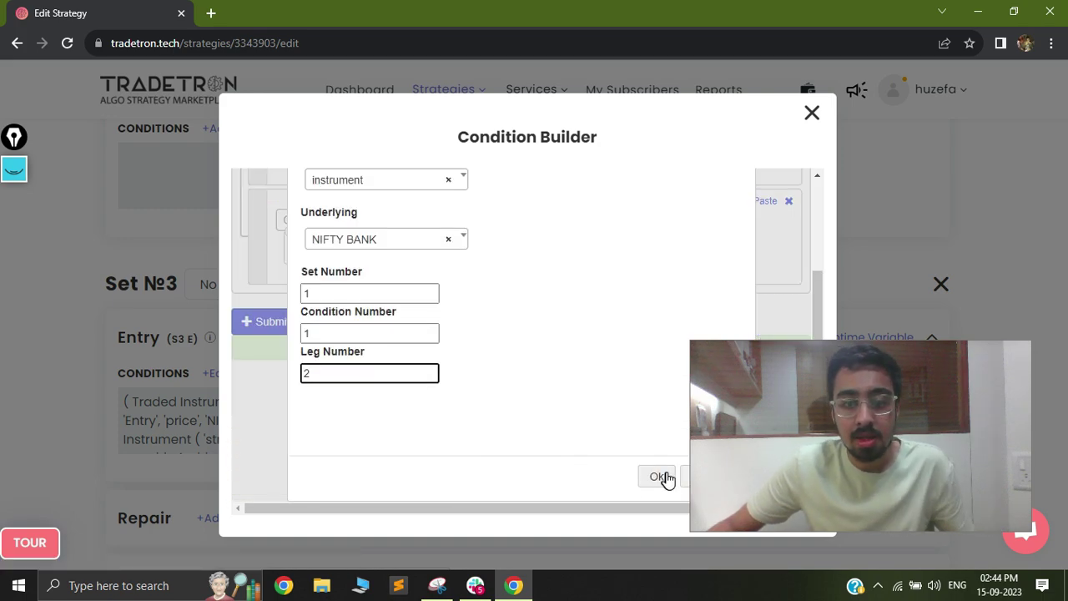
click(666, 476)
Set the leg number of the Entry price Traded Instrument compared with LTP to 2, then submit the Set 3 entry condition.
click(606, 282)
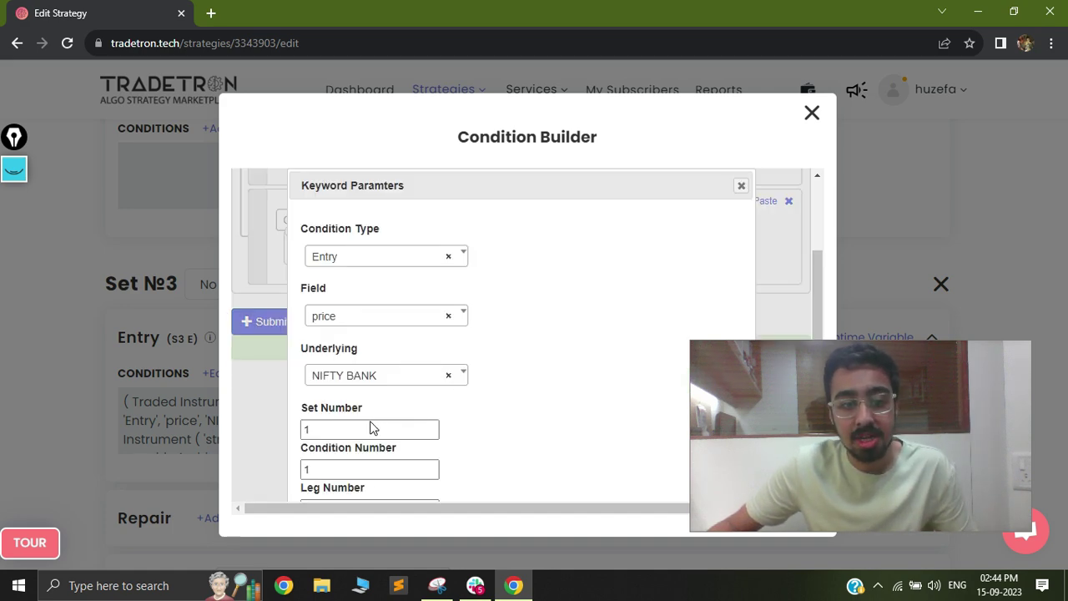
scroll(361, 470, down, 2)
double_click(365, 374)
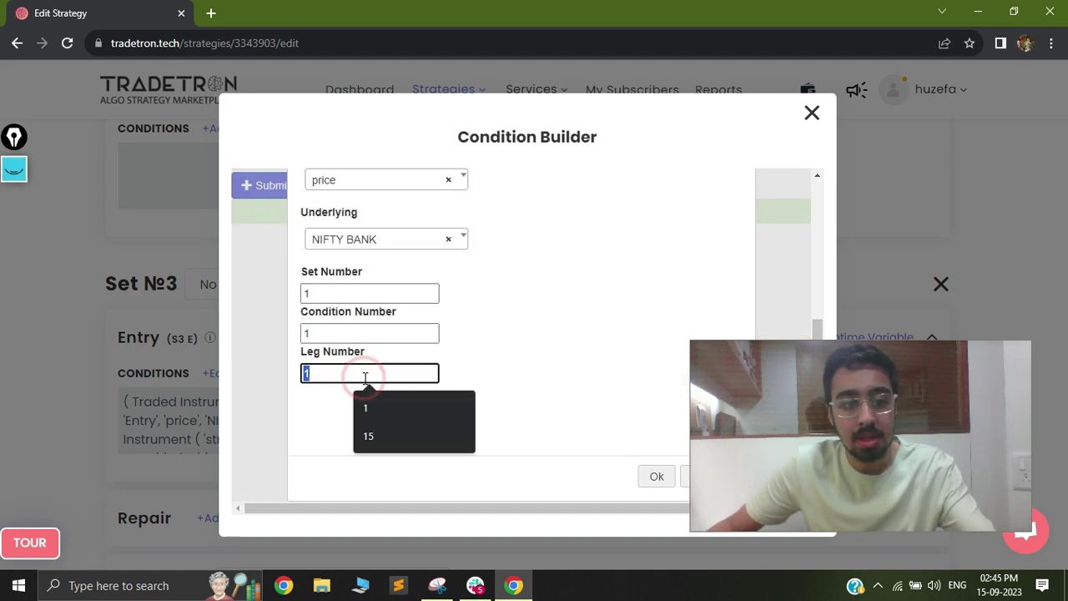
text(2)
click(656, 474)
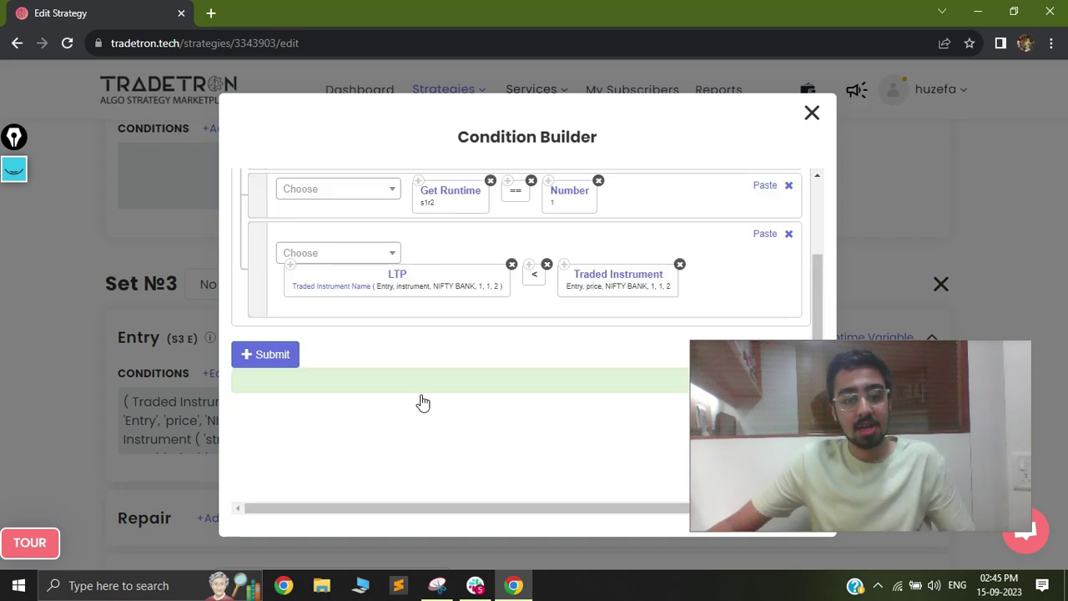
click(267, 360)
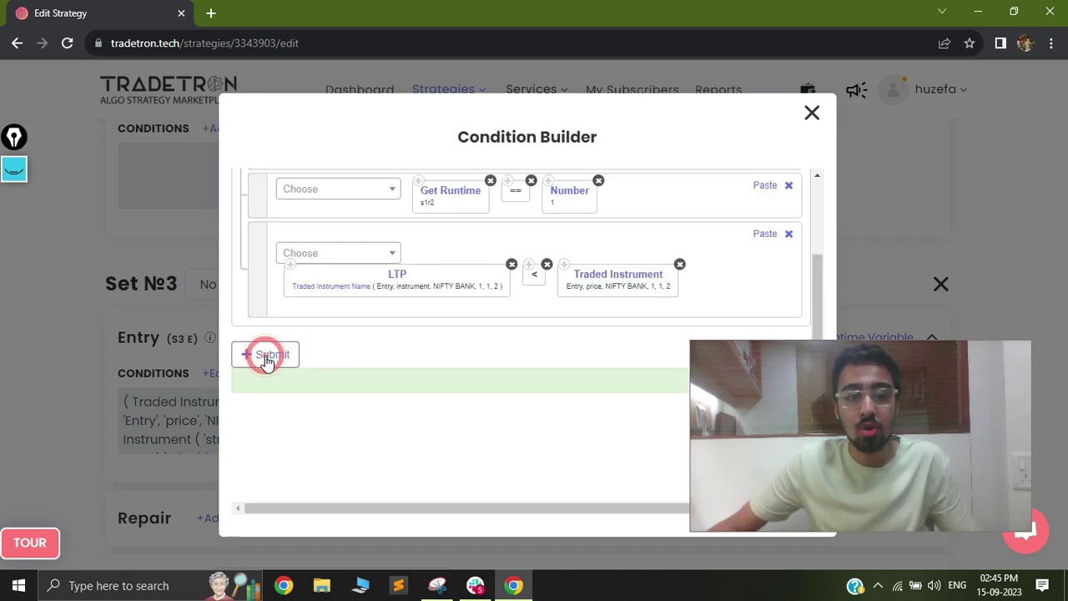
Close the condition builder and copy the Buy leg of Set 1's second Repair Once into the Set 3 entry positions.
click(810, 115)
scroll(634, 302, up, 1)
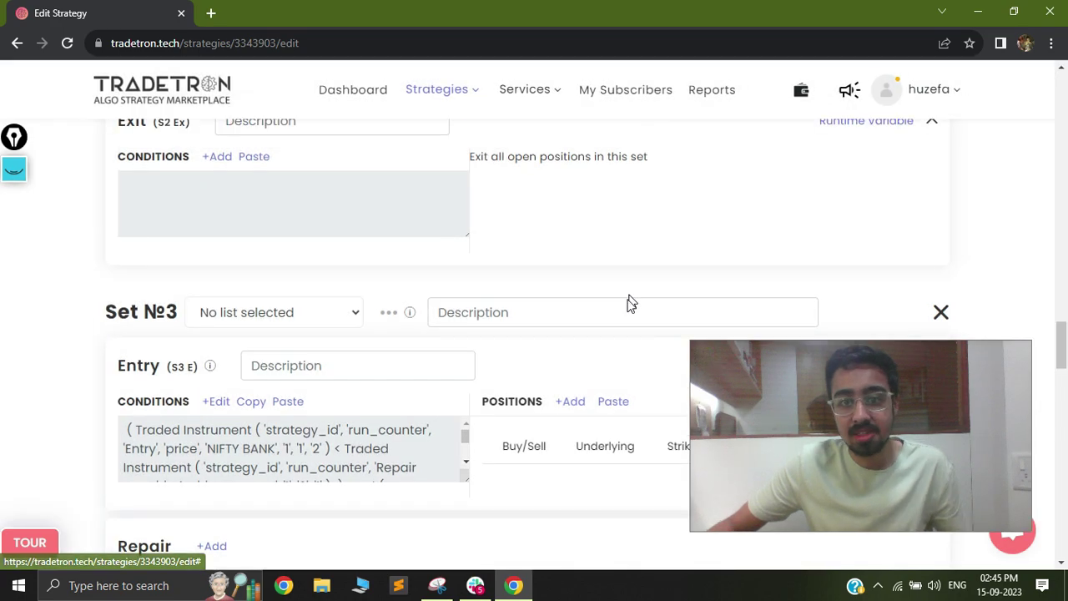
scroll(588, 352, up, 5)
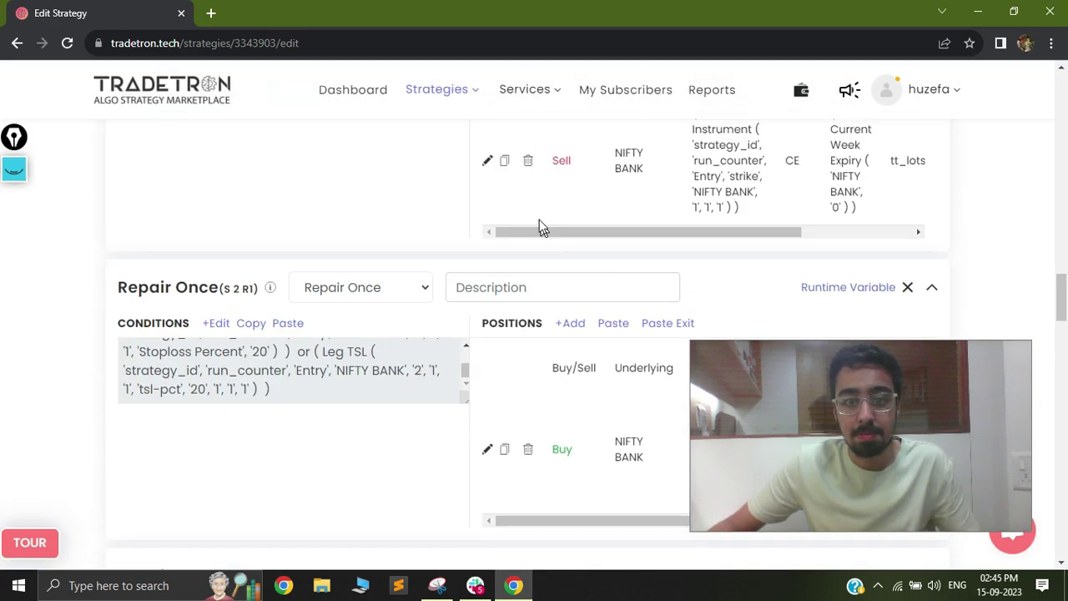
scroll(549, 227, up, 7)
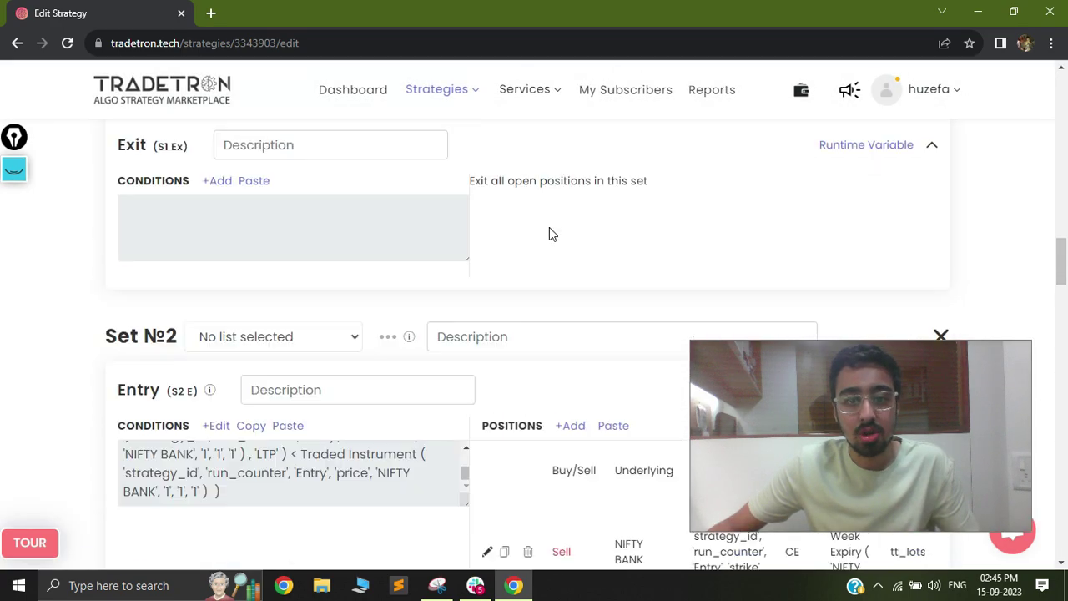
scroll(547, 250, up, 3)
click(504, 426)
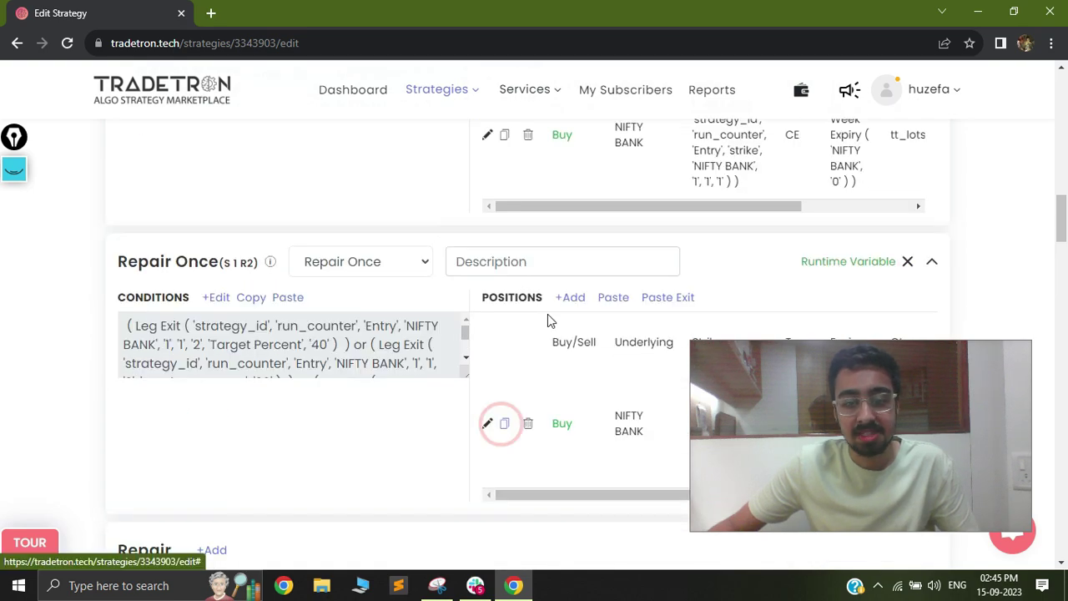
scroll(572, 334, down, 17)
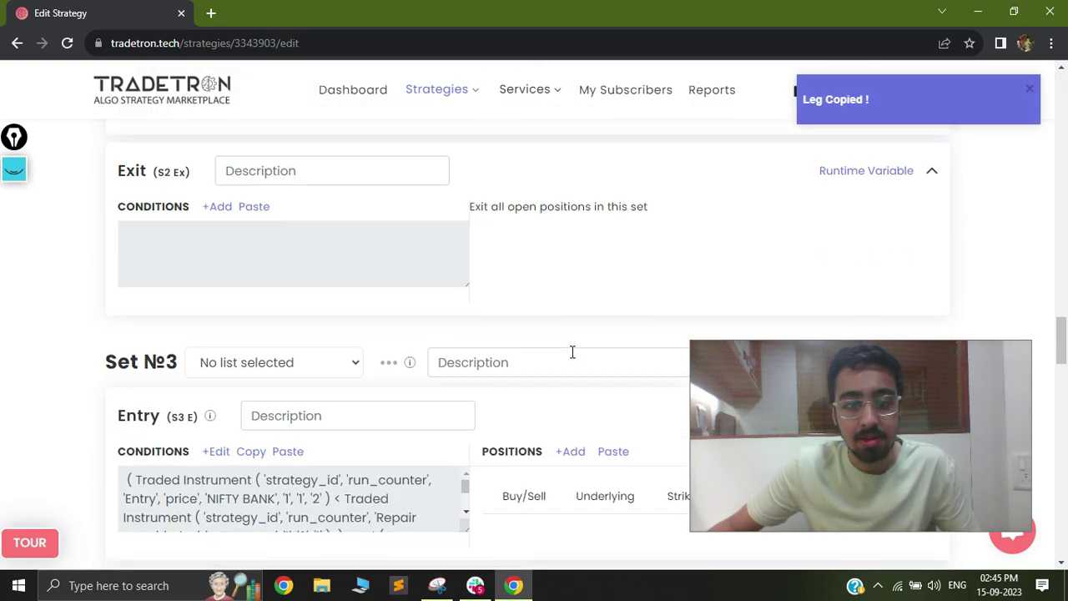
click(613, 300)
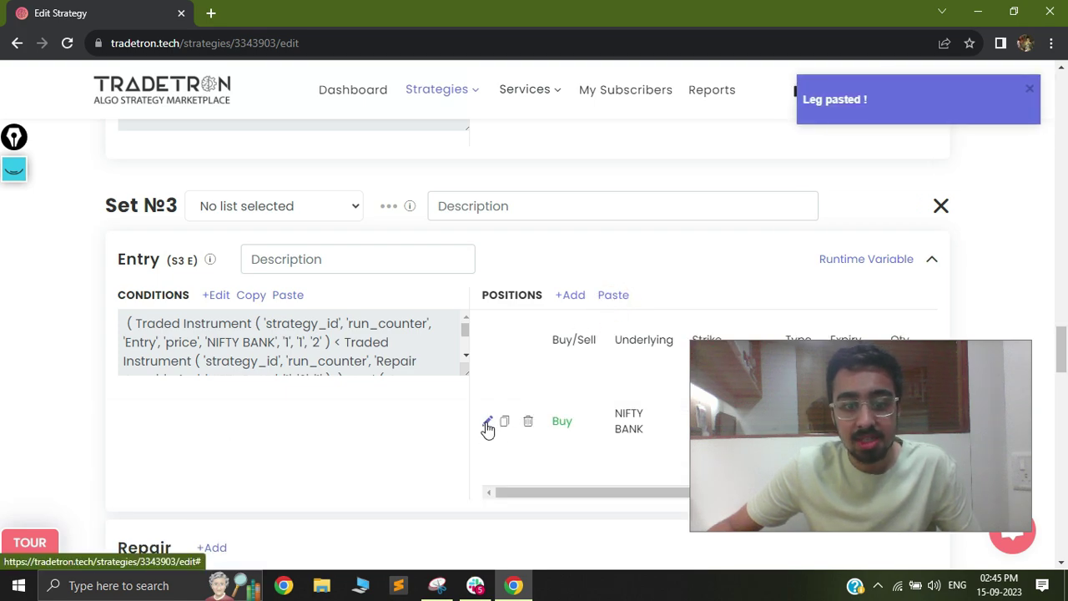
Switch the pasted NIFTY BANK put leg in the Set 3 entry to Sell and close the position builder.
click(487, 421)
click(648, 166)
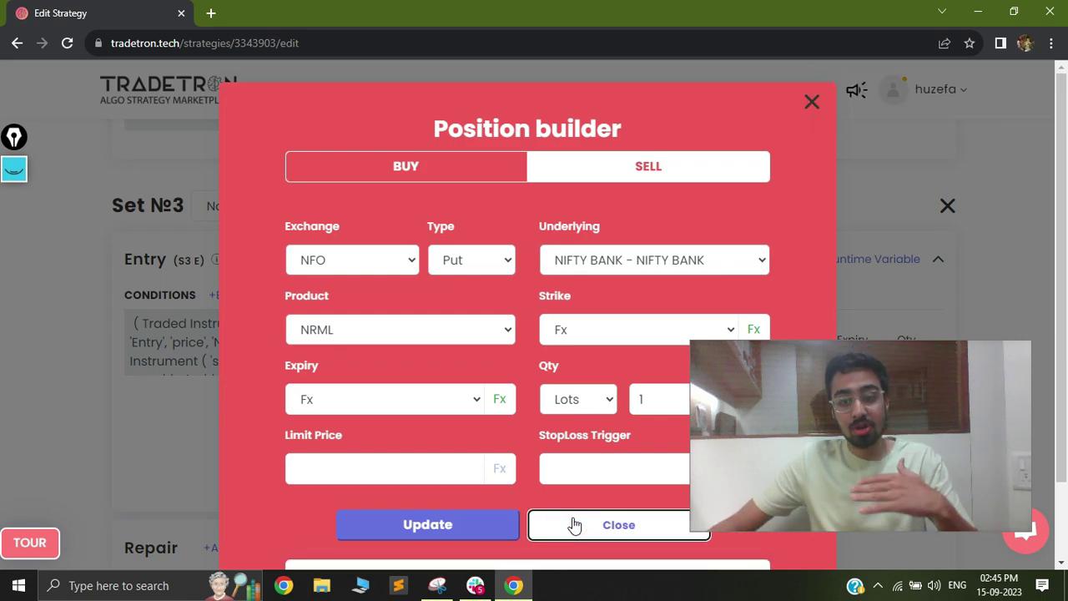
click(573, 523)
Add a Repair Once to Set 3 and paste in the condition copied from Set 2's Repair Once.
scroll(547, 399, down, 1)
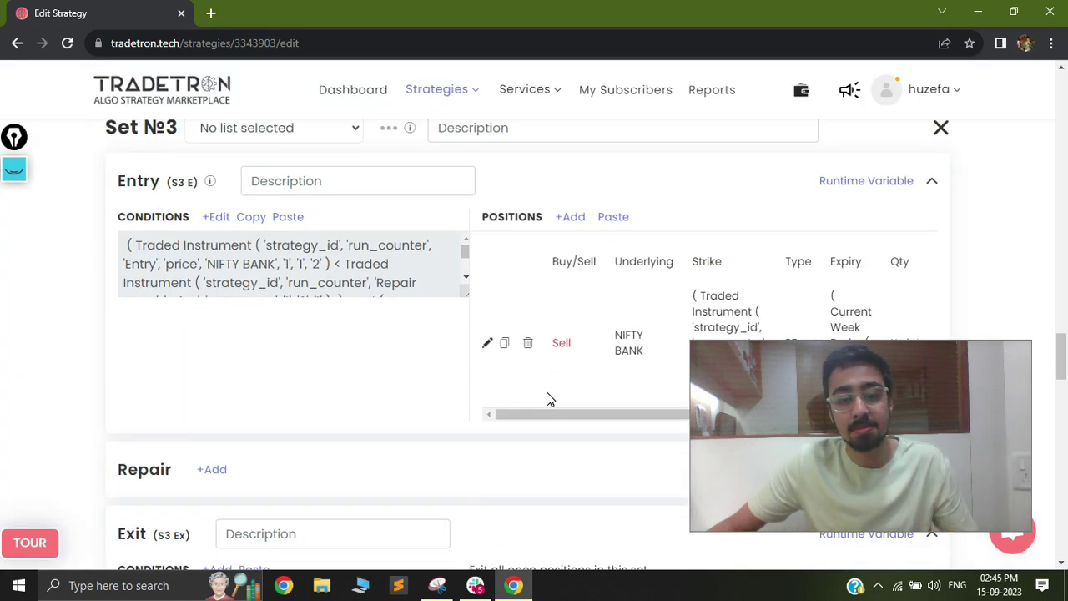
scroll(424, 354, down, 3)
scroll(426, 352, up, 10)
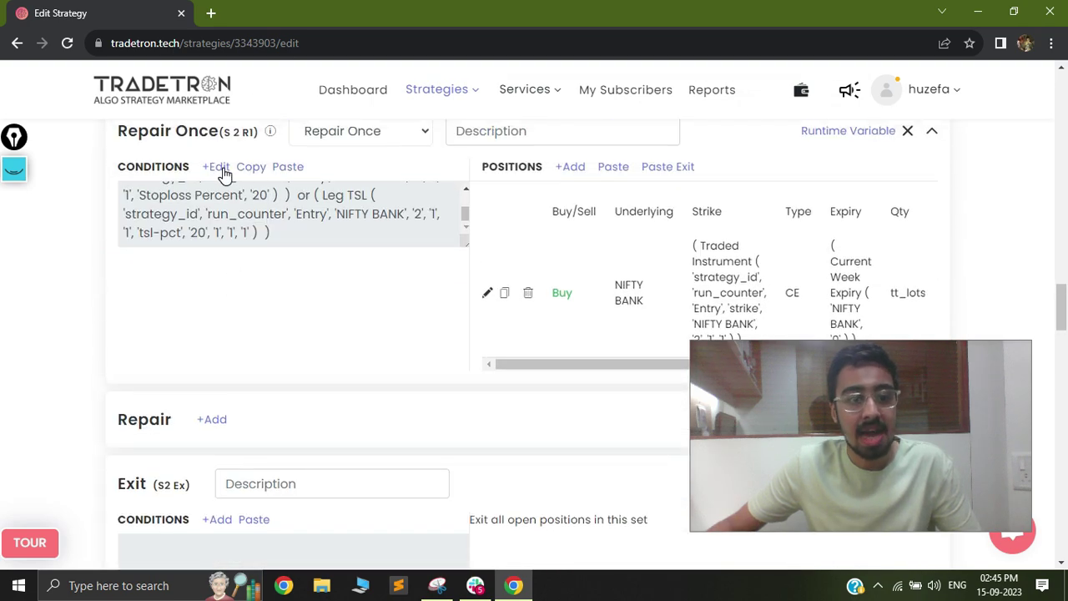
click(251, 167)
scroll(250, 405, down, 10)
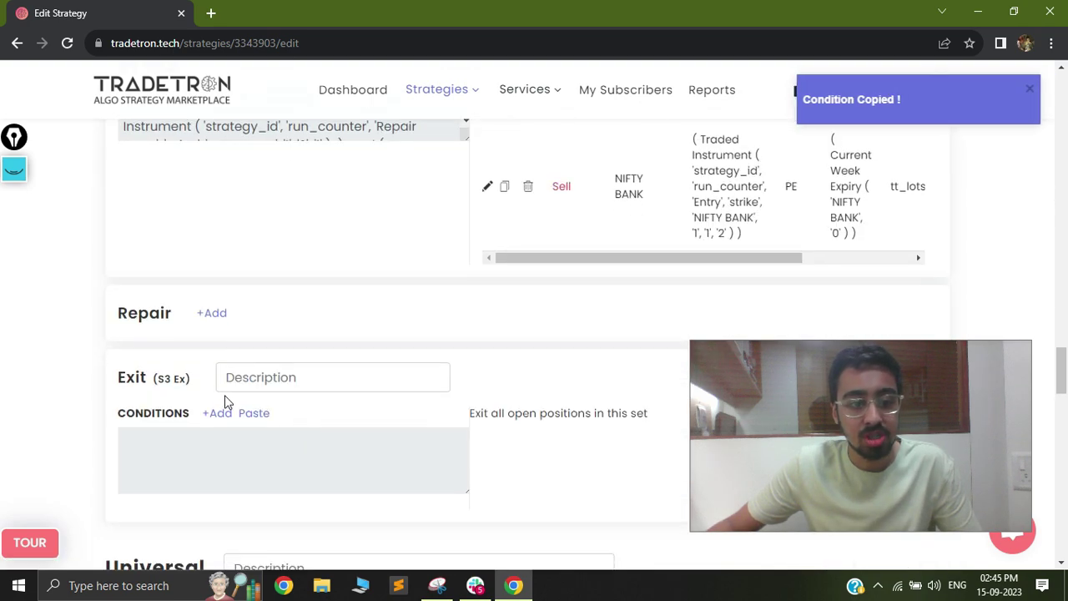
click(213, 317)
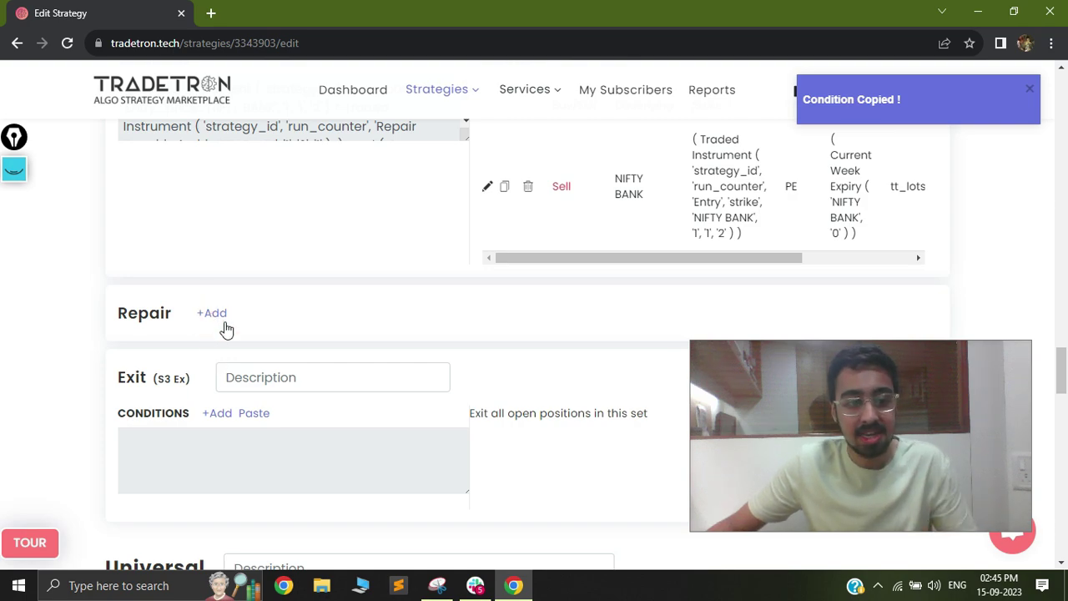
click(254, 349)
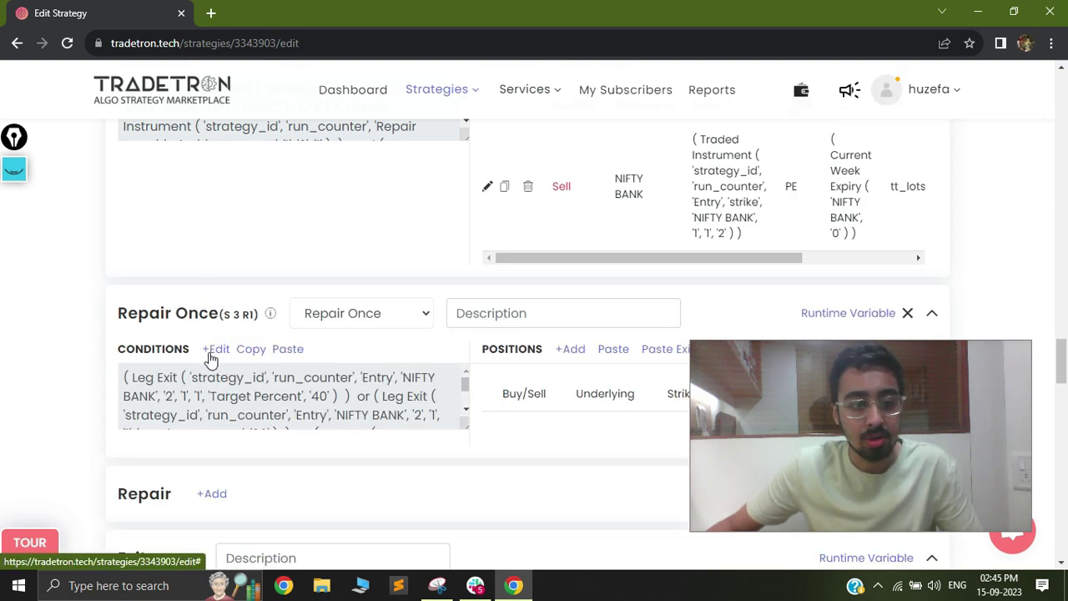
Set the set number of the Target Percent Leg Exit in the Set 3 repair condition to 3 and confirm its parameters.
click(204, 352)
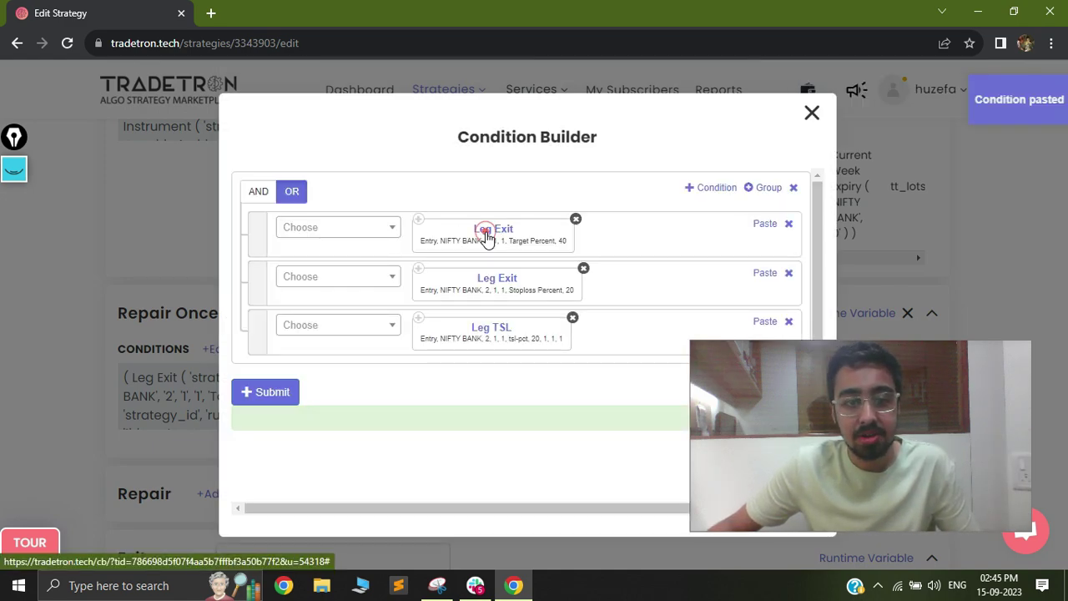
click(493, 229)
click(411, 373)
text(3)
key(BackSpace)
key(BackSpace)
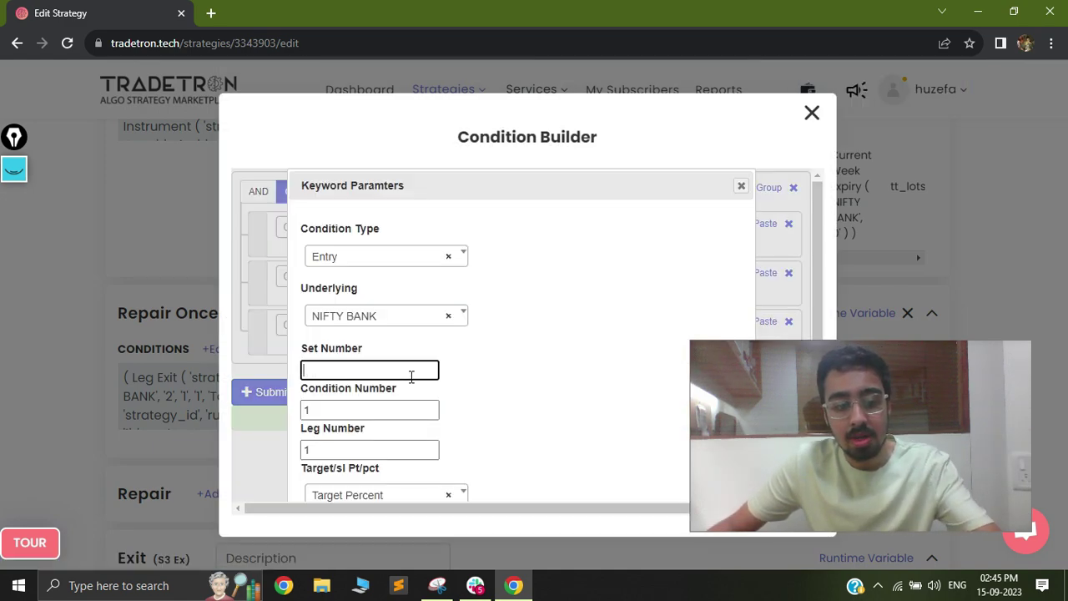
text(3)
scroll(445, 368, down, 1)
scroll(562, 445, down, 3)
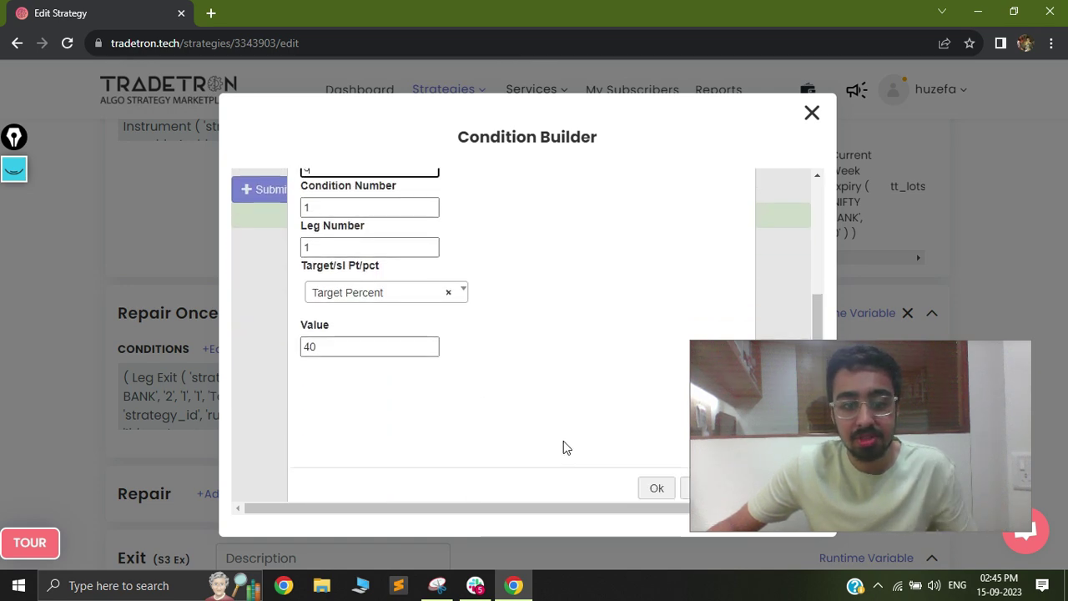
click(649, 477)
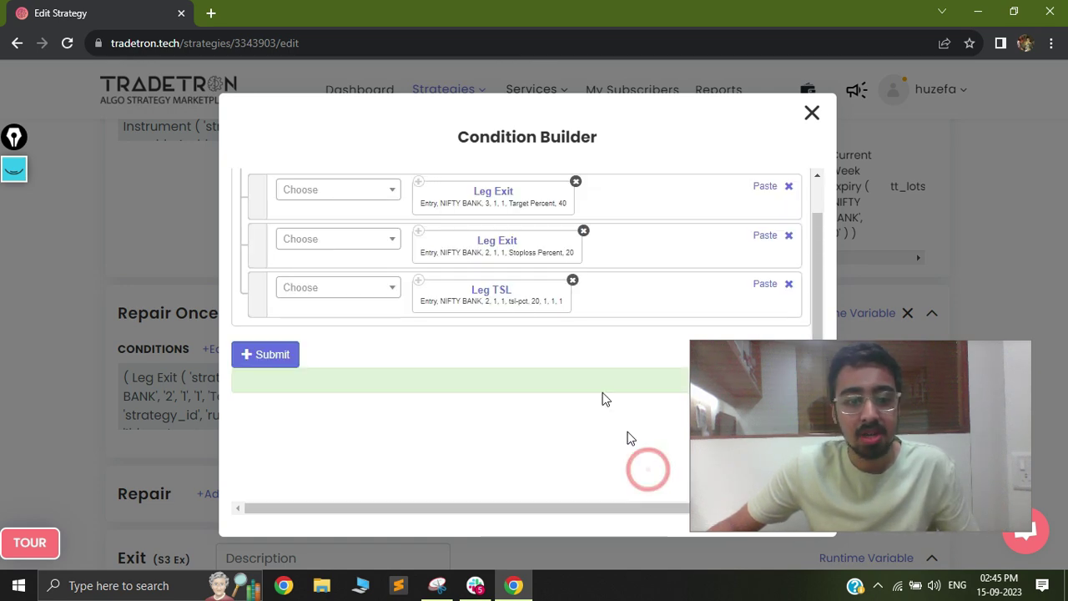
Set the set number of the Stoploss Percent Leg Exit to 3 and confirm its parameters.
click(494, 244)
click(349, 375)
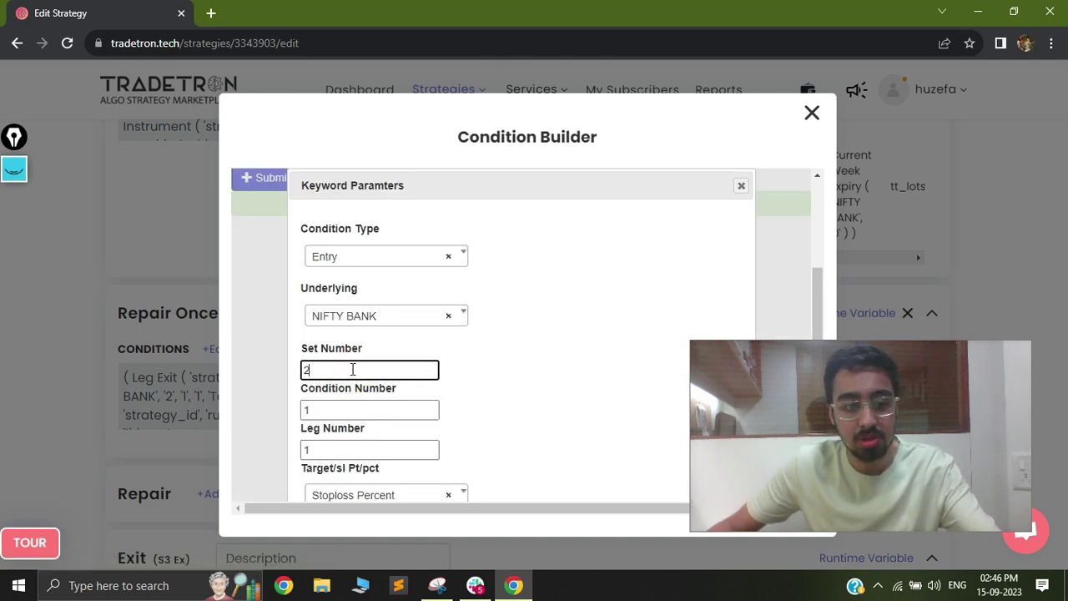
click(351, 368)
scroll(503, 410, down, 3)
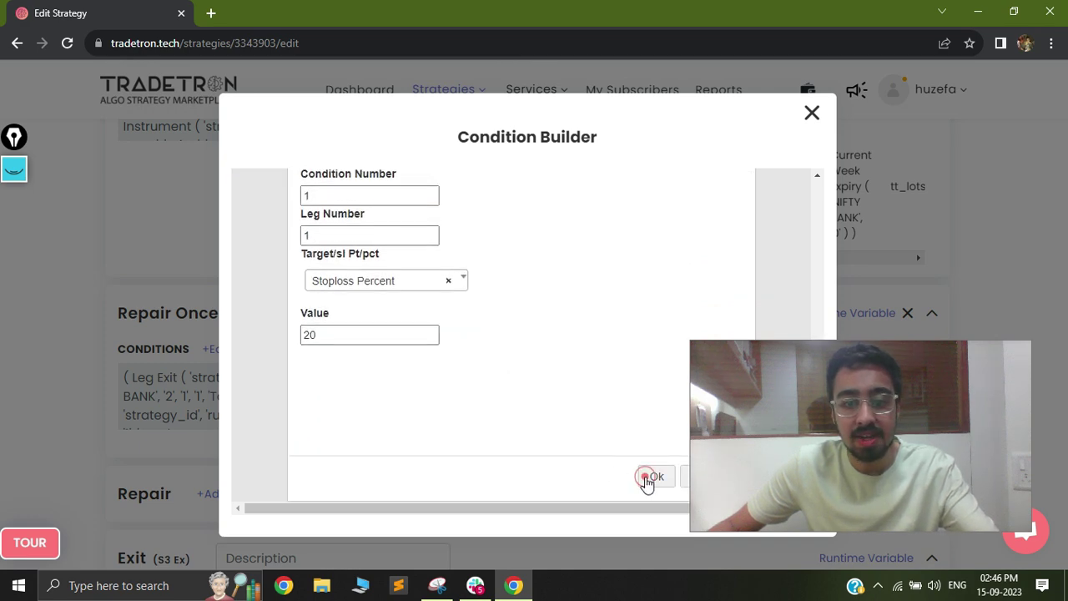
click(648, 478)
Set the set number of the Leg TSL to 3, then submit the Set 3 repair condition.
click(484, 290)
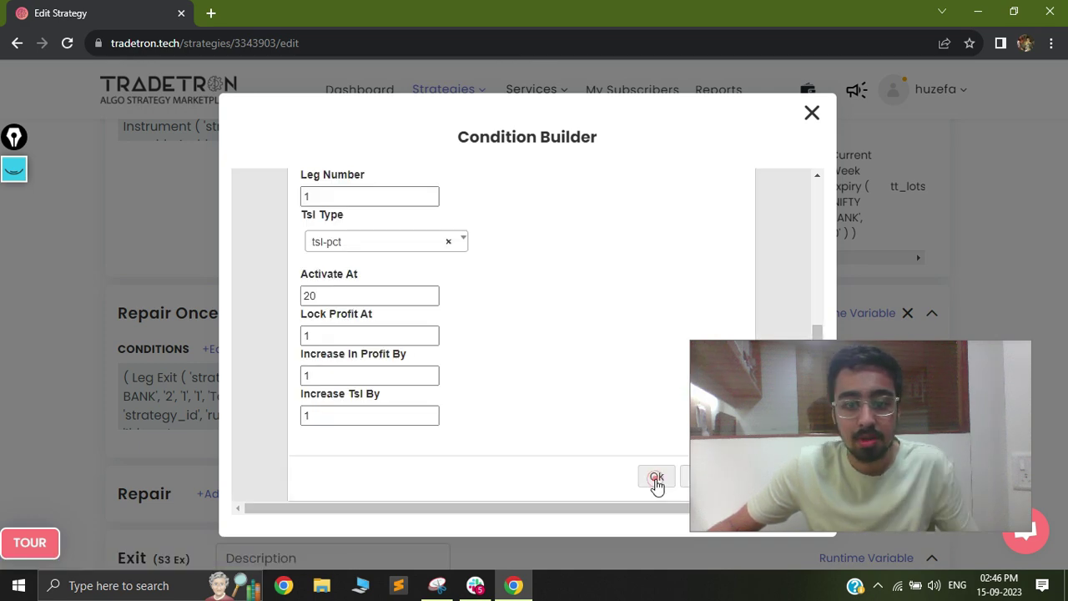
click(656, 481)
click(258, 357)
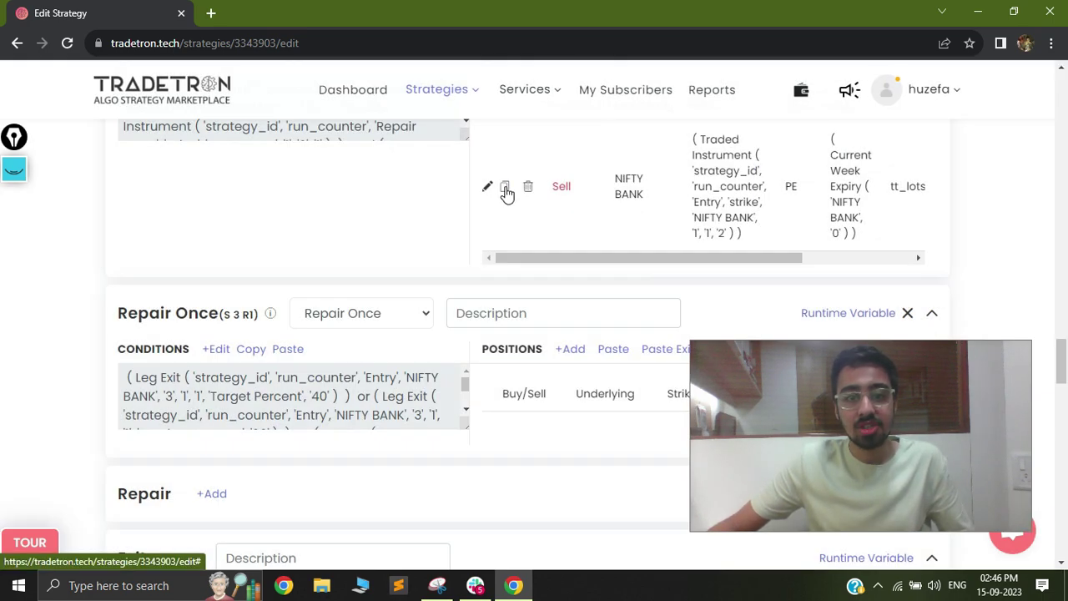
Copy the Set 3 entry leg and paste it as an exit leg into the Set 3 Repair Once positions.
click(504, 186)
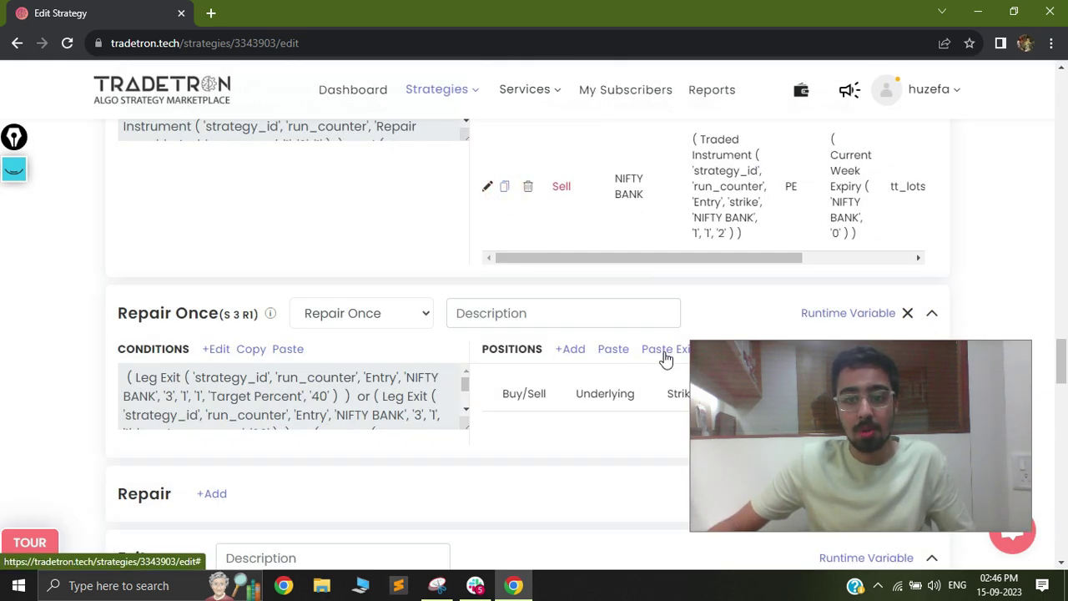
click(649, 351)
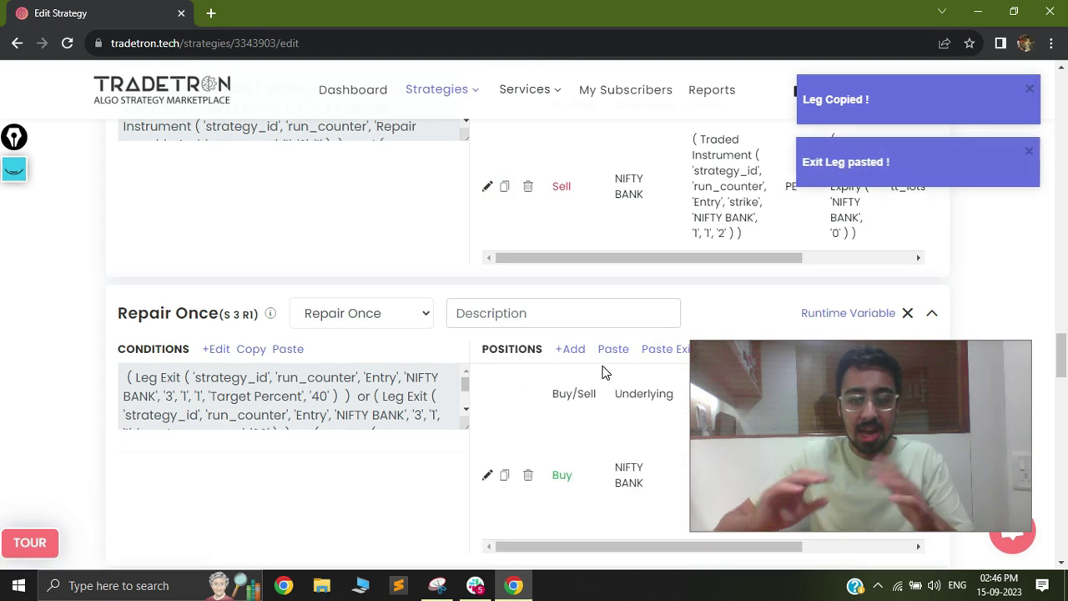
scroll(576, 392, down, 1)
Start a runtime variable named sir2 for the Set 3 entry.
scroll(618, 374, up, 3)
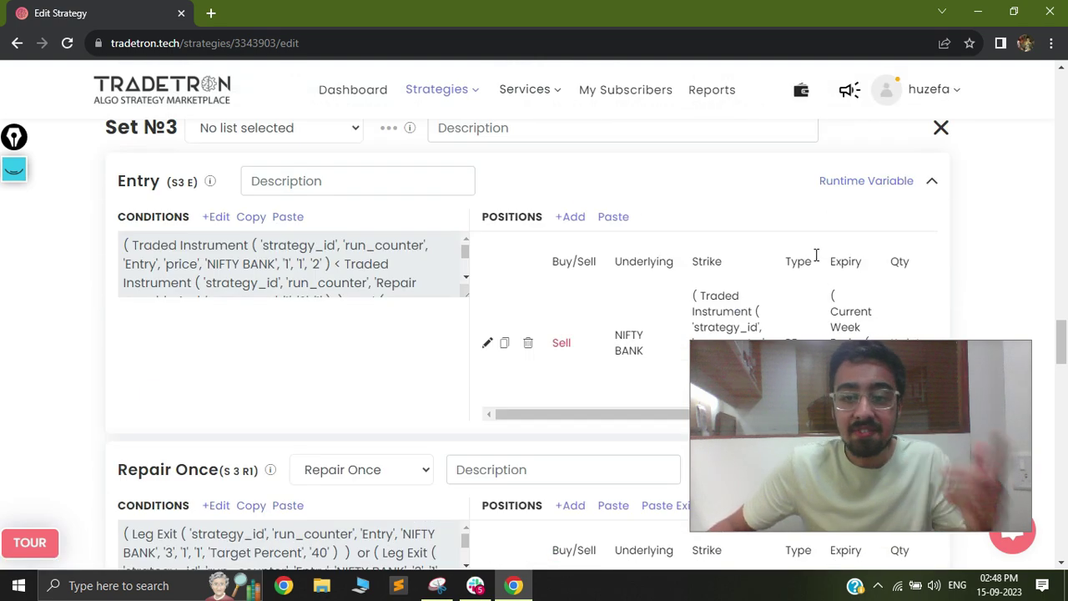
click(863, 182)
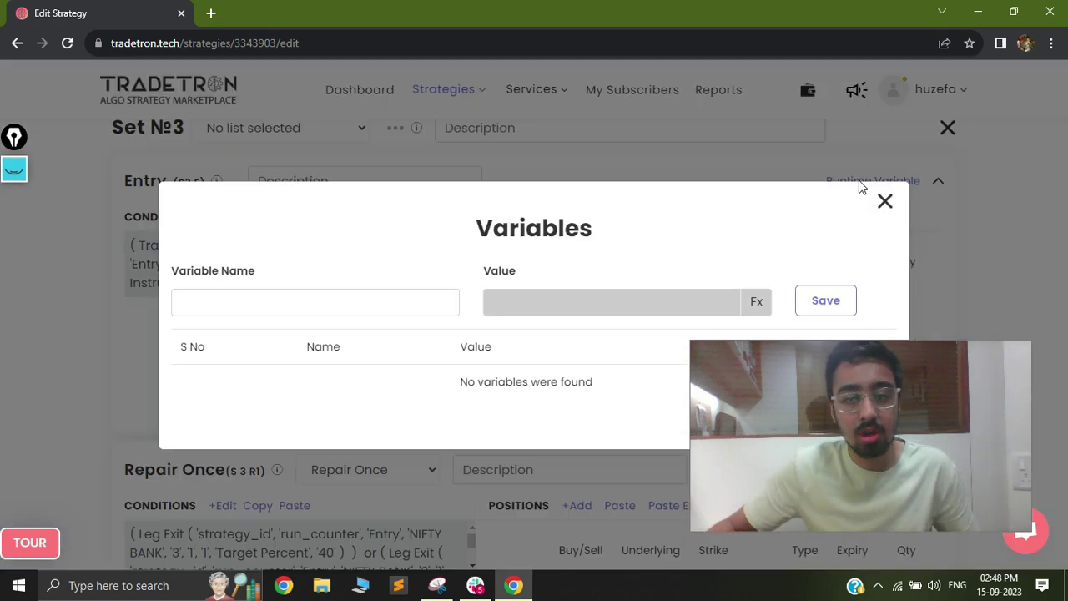
click(299, 302)
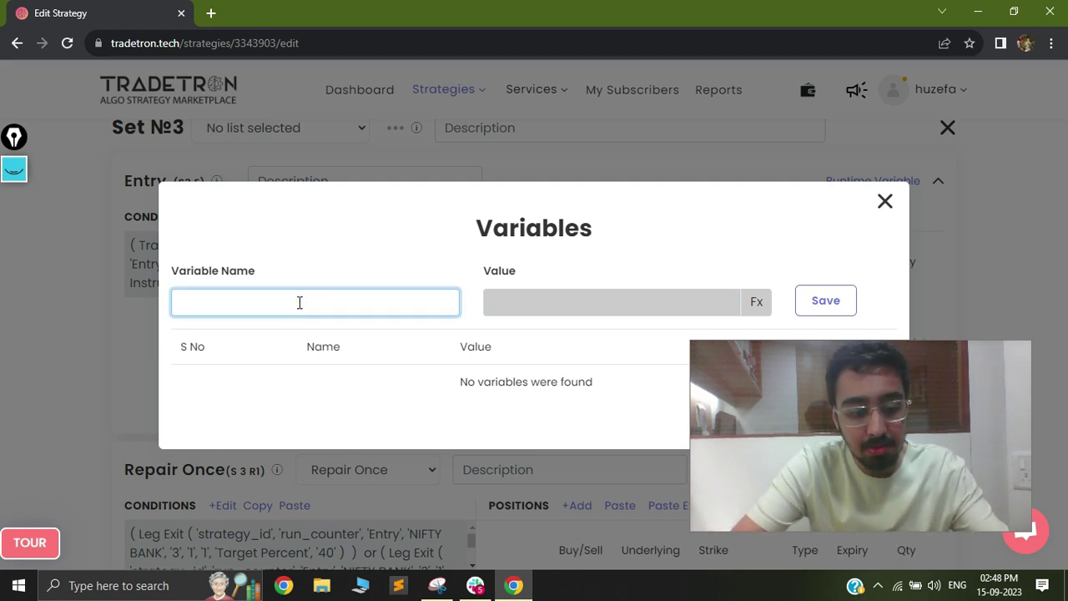
text(sir2)
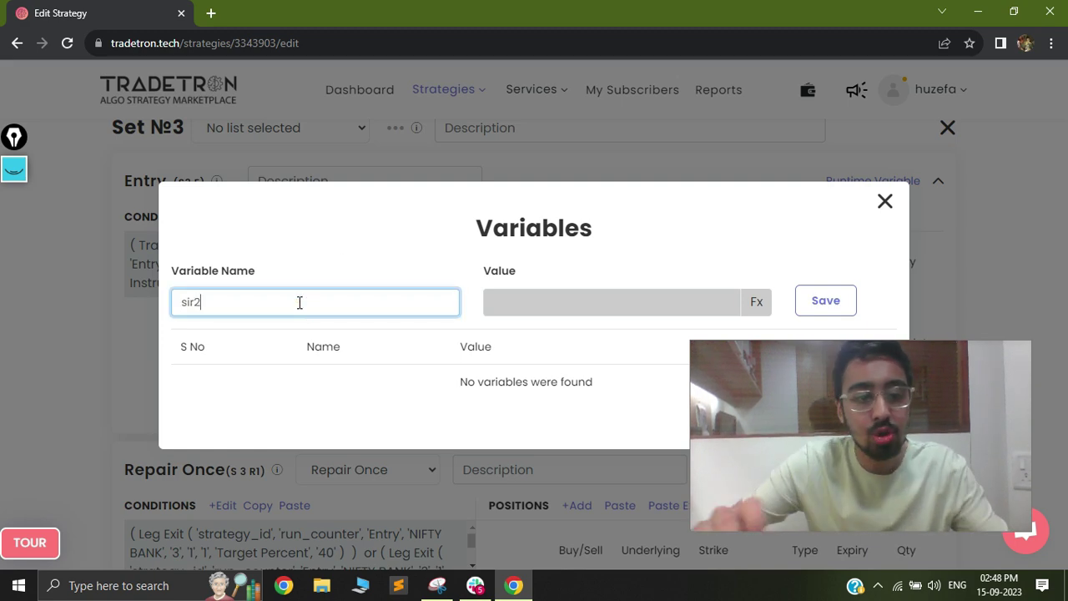
Give the sir2 variable the formula Number 0, save it and close the variables dialog.
click(757, 305)
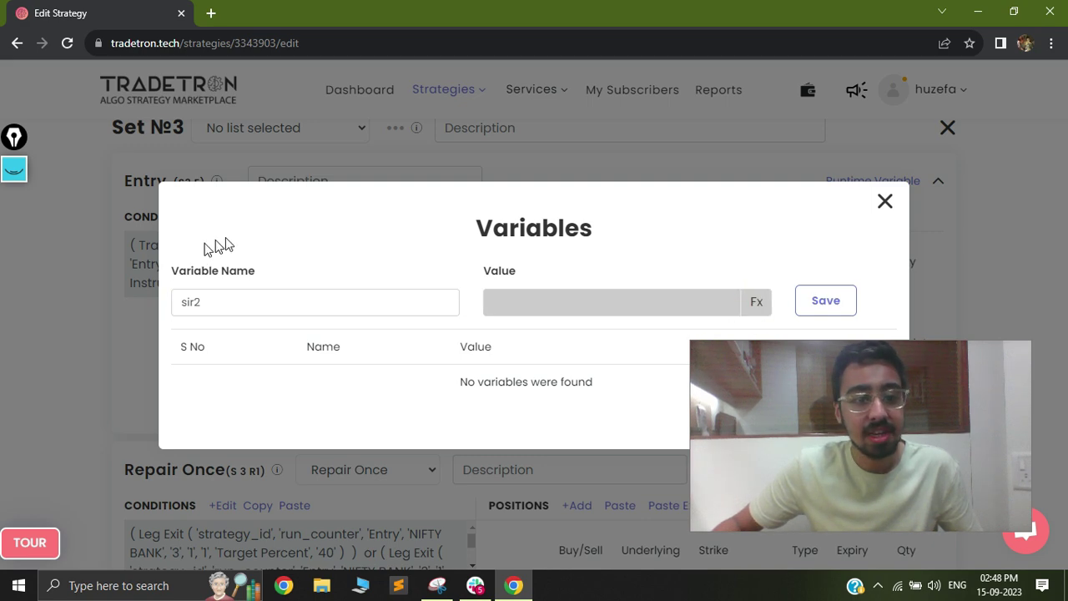
click(301, 223)
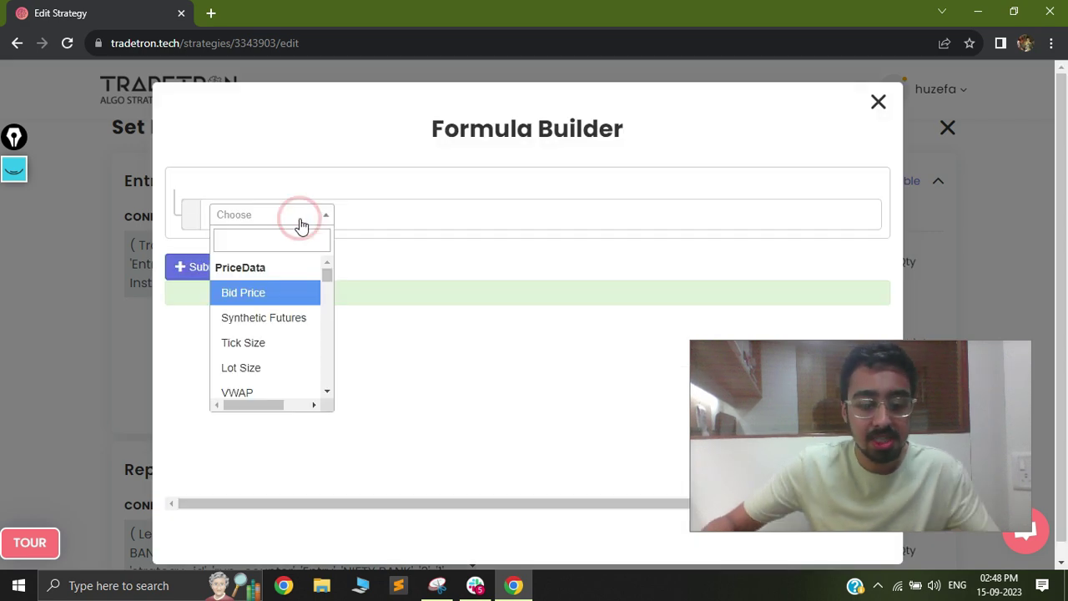
text(num)
click(252, 386)
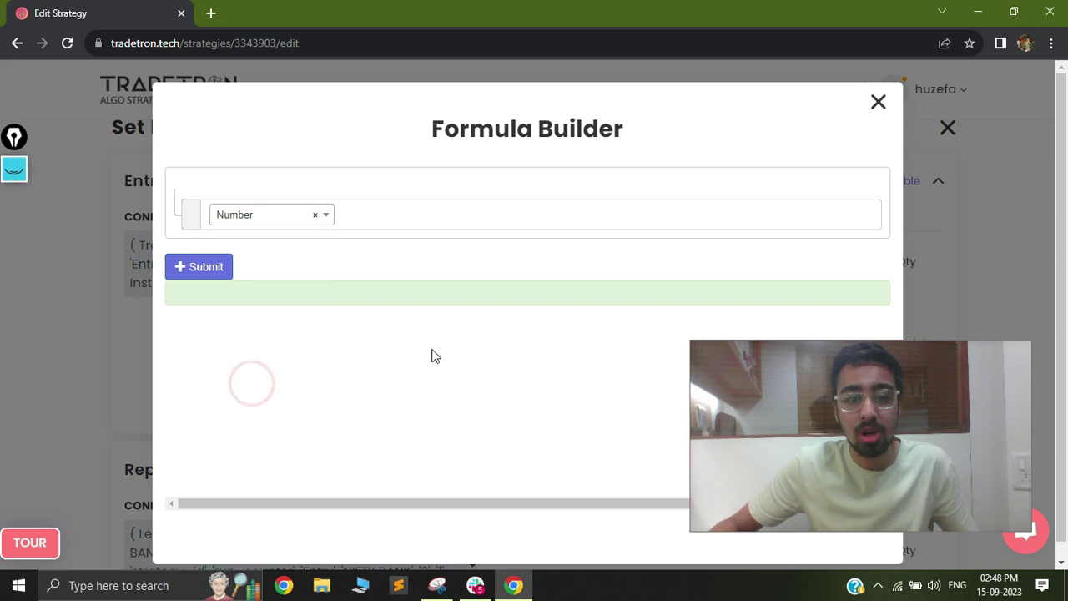
click(578, 461)
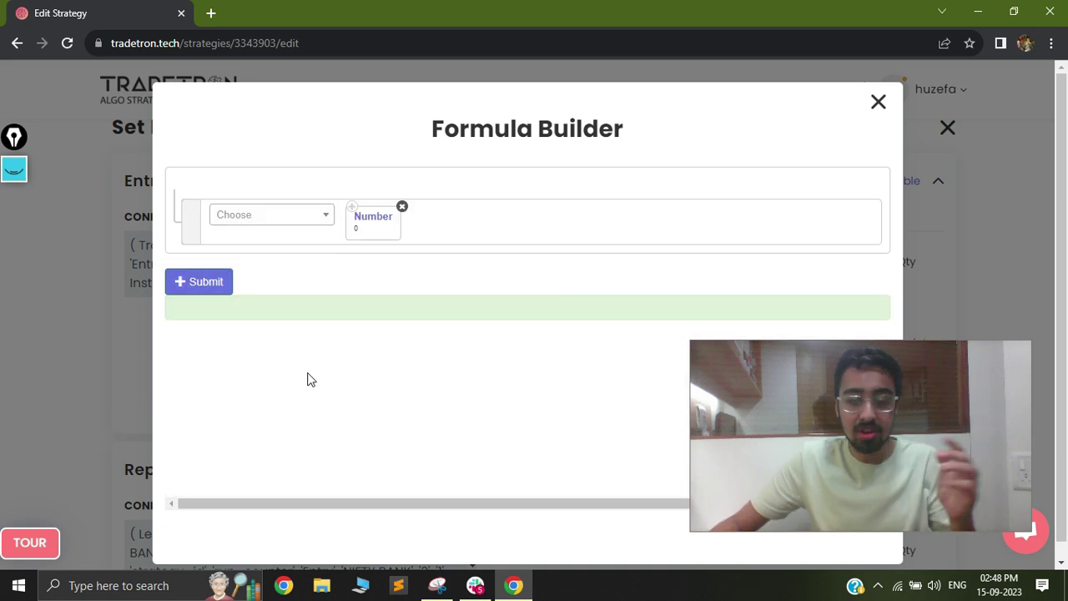
click(195, 290)
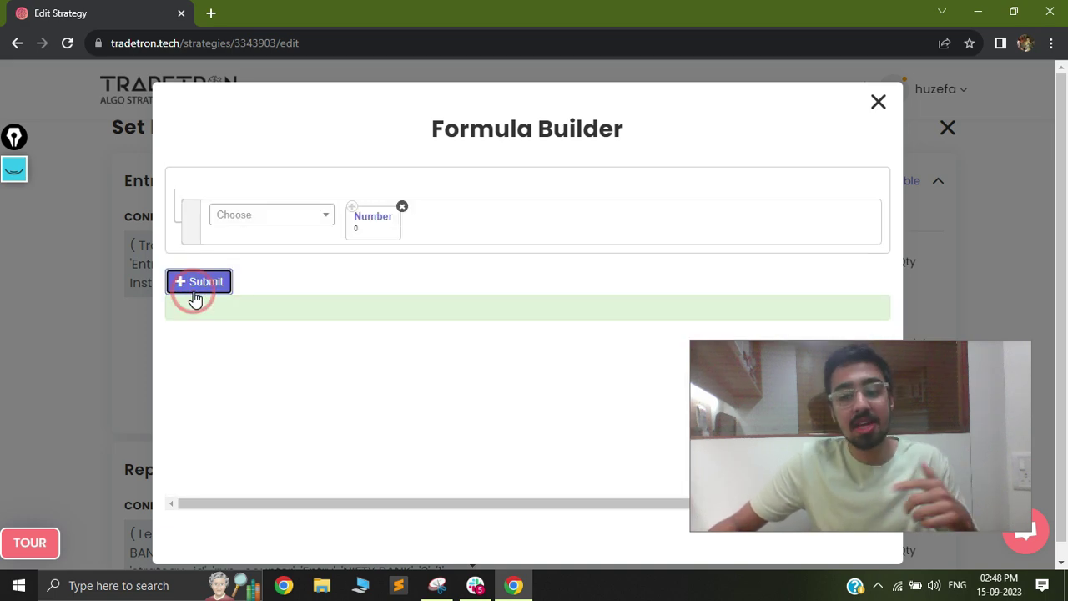
click(877, 101)
click(827, 302)
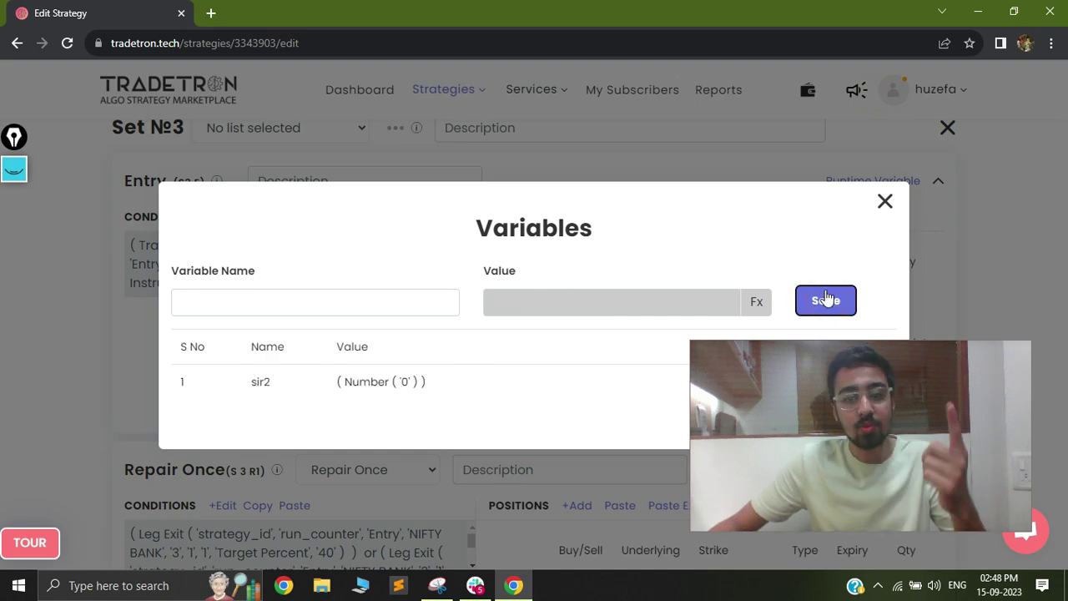
click(885, 201)
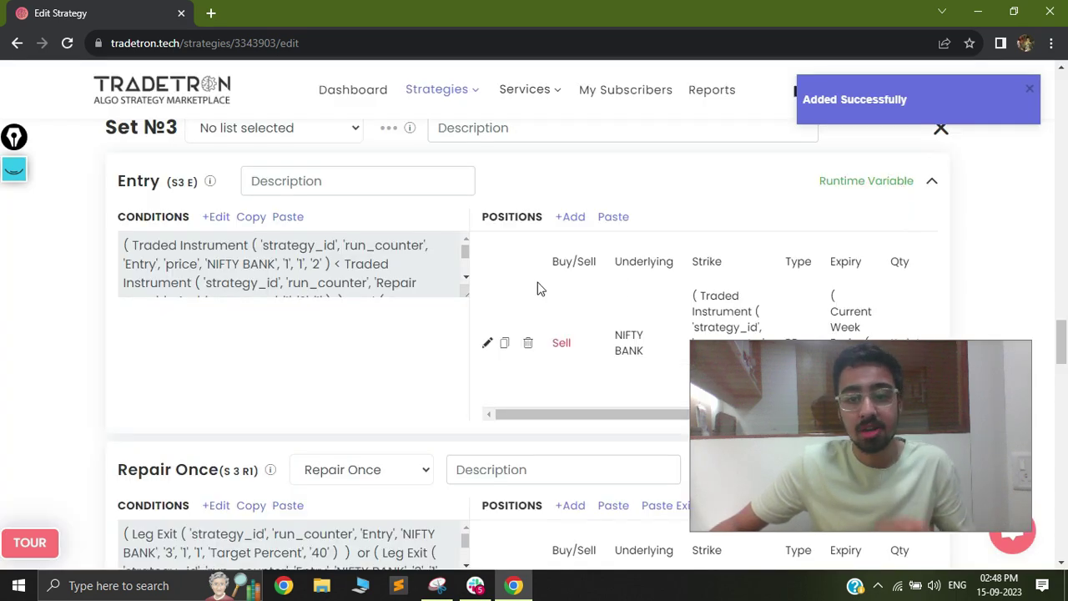
scroll(520, 296, down, 10)
scroll(520, 307, down, 8)
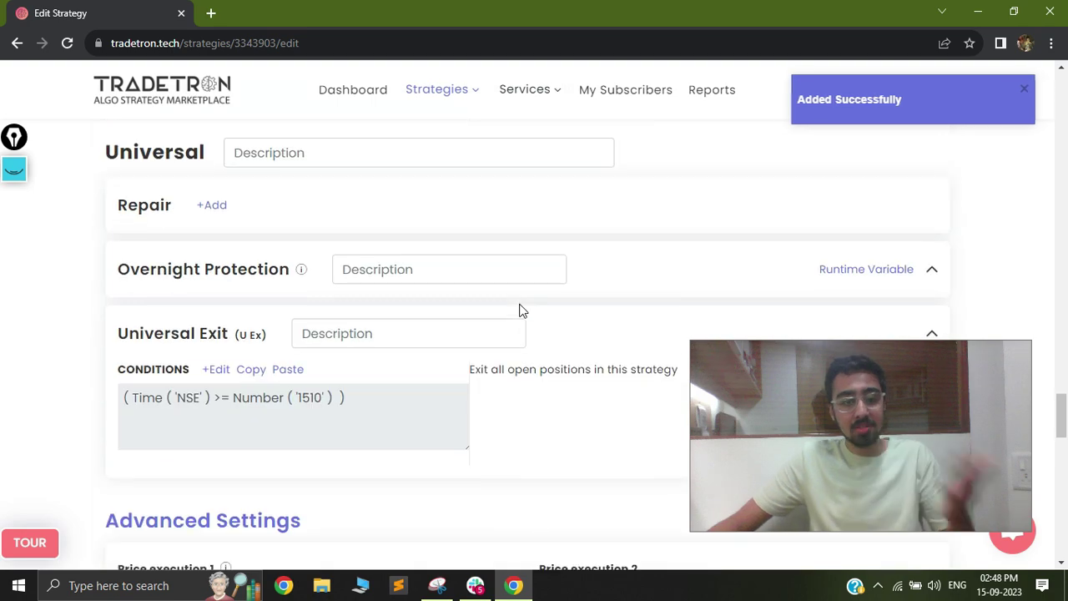